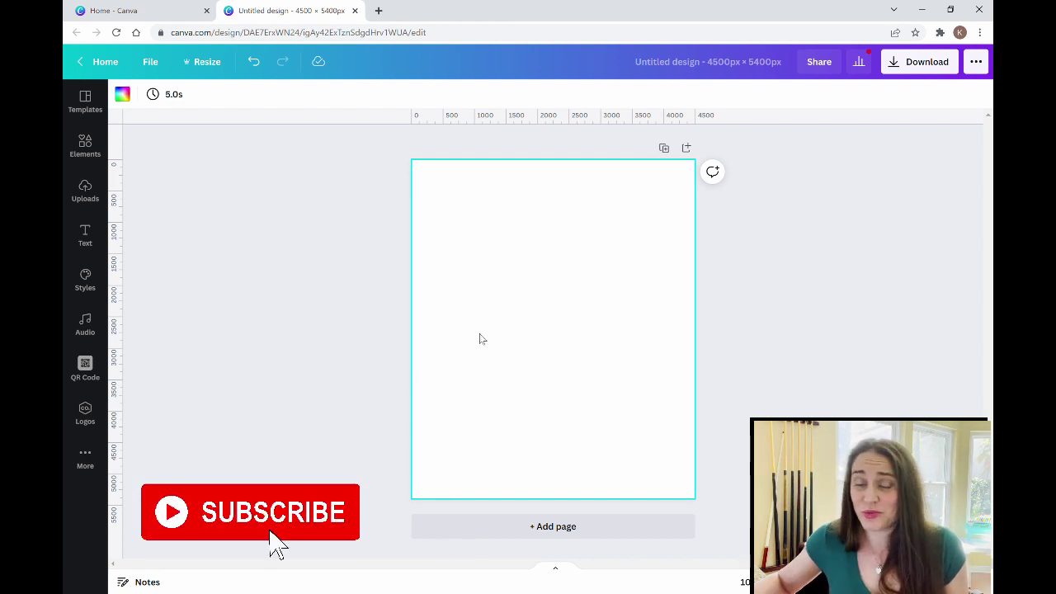
- Set the blank page's background colour to black
click(122, 94)
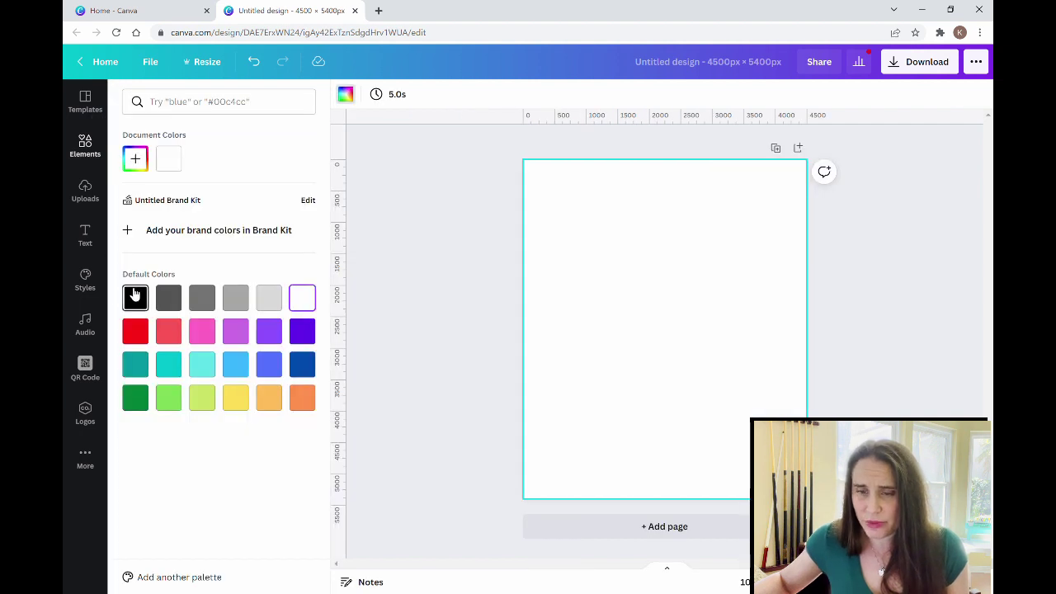
click(135, 298)
click(383, 231)
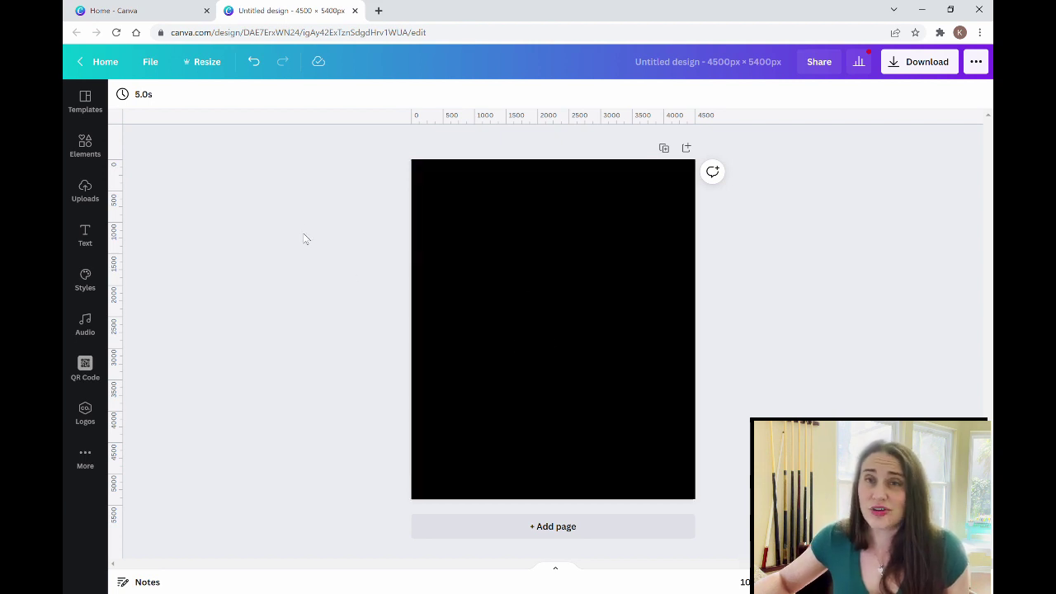
- Add the photo of the chihuahua with a pink bow on a pink background from the chihuahua photo results
click(86, 148)
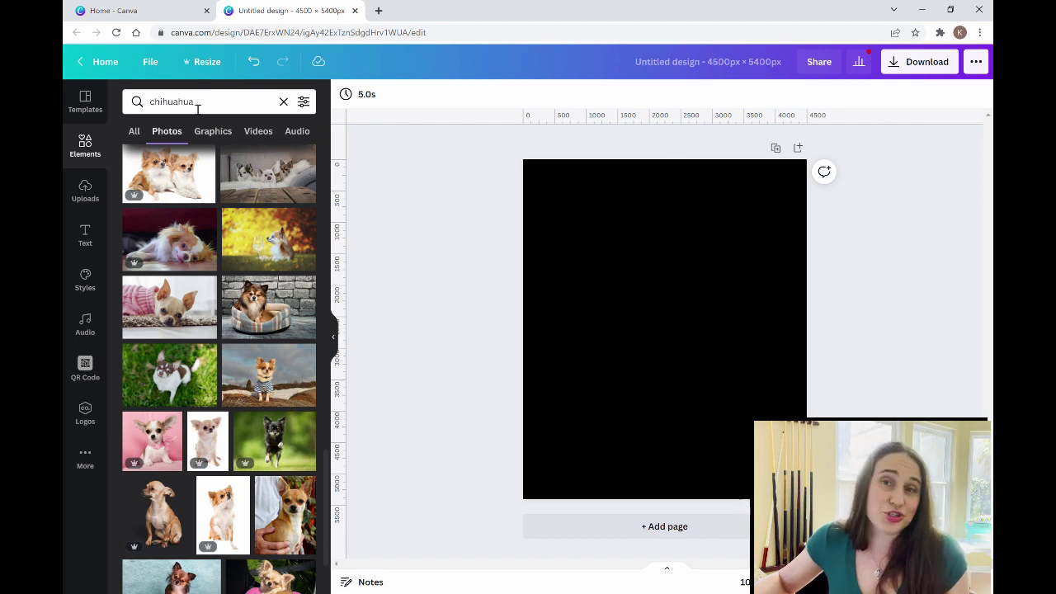
scroll(233, 275, down, 1)
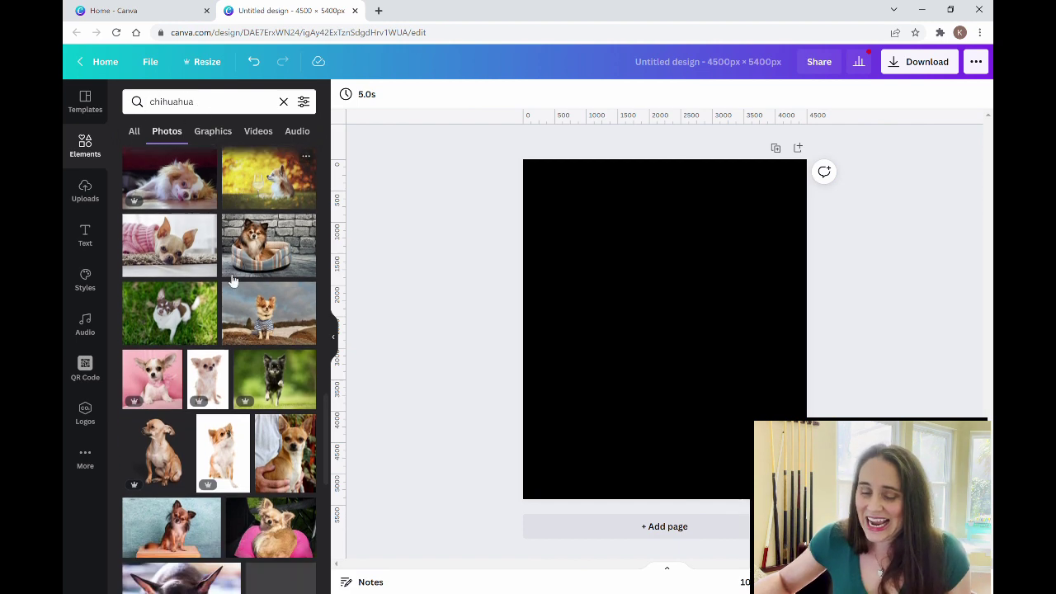
click(163, 388)
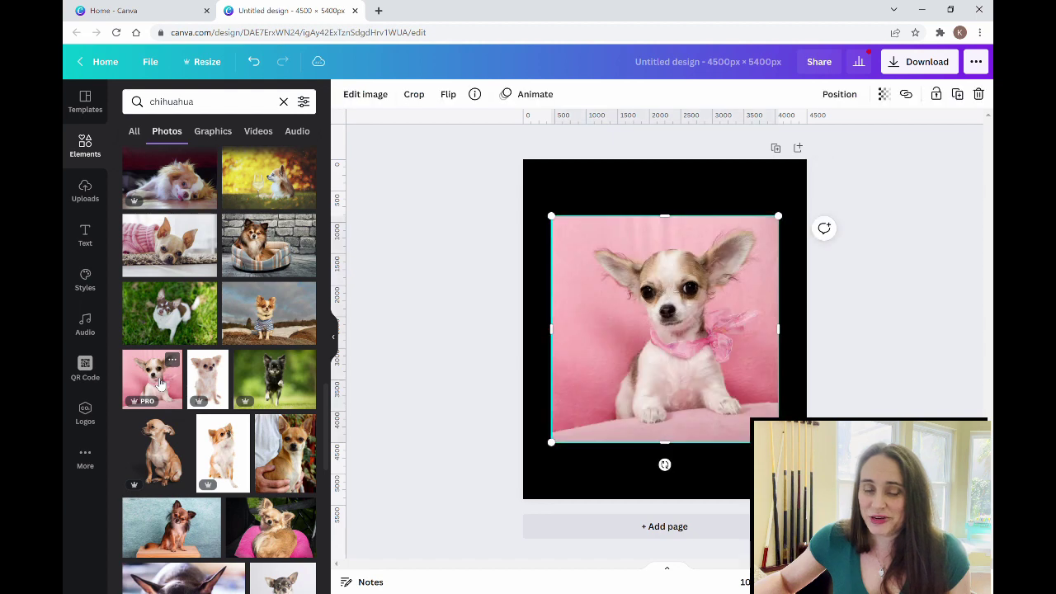
click(334, 343)
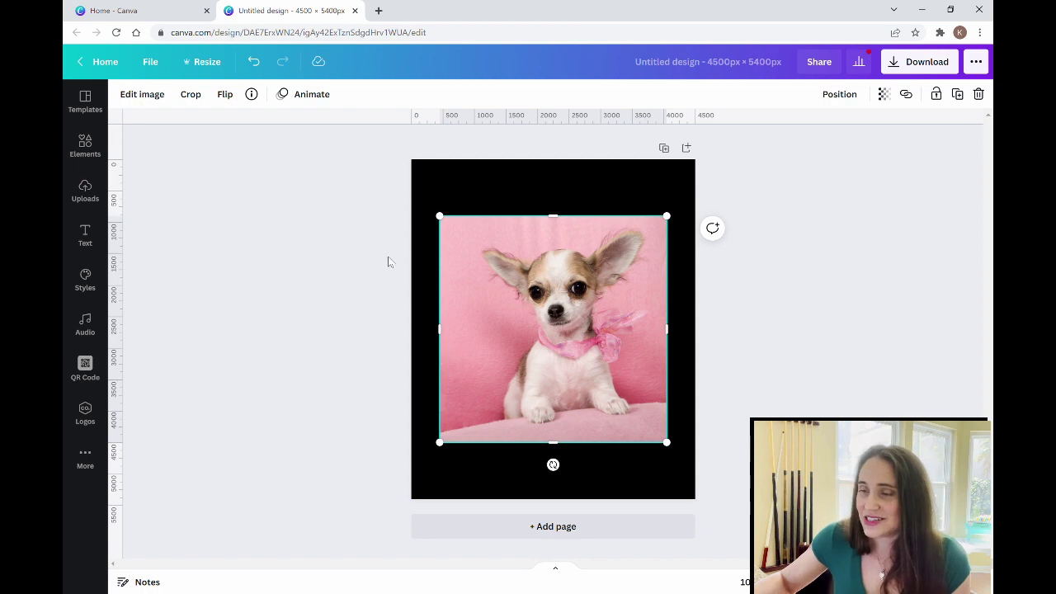
- Apply the Punto paint effect to the chihuahua photo
click(145, 94)
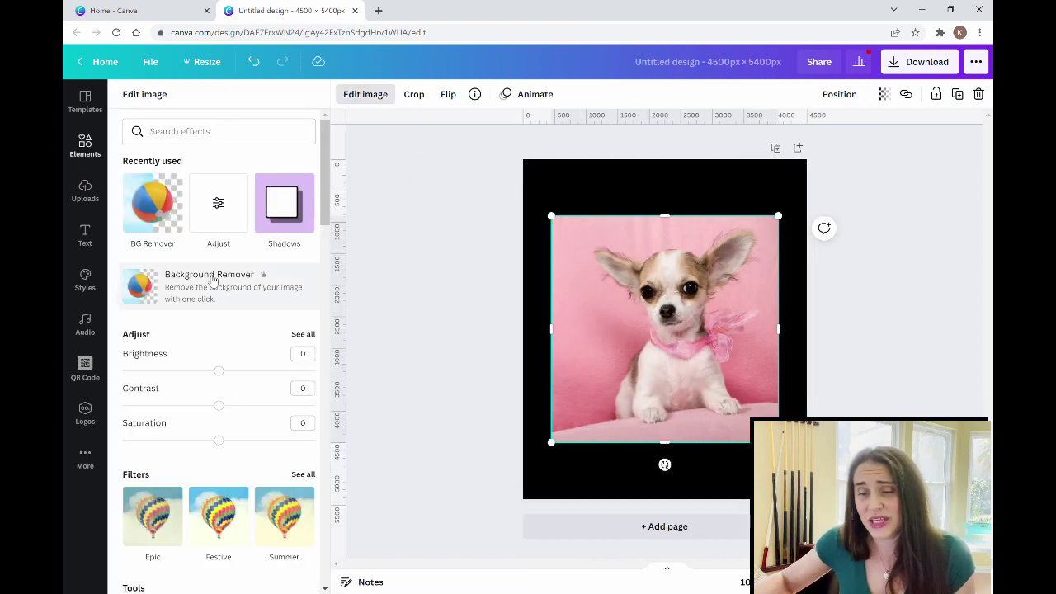
scroll(219, 297, down, 7)
scroll(225, 305, down, 3)
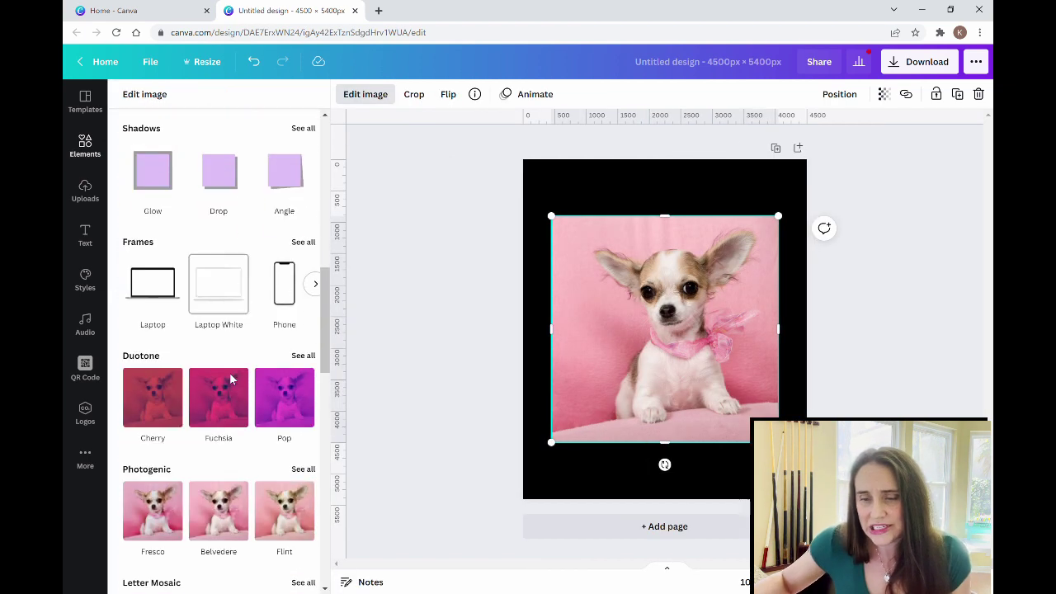
scroll(173, 372, down, 3)
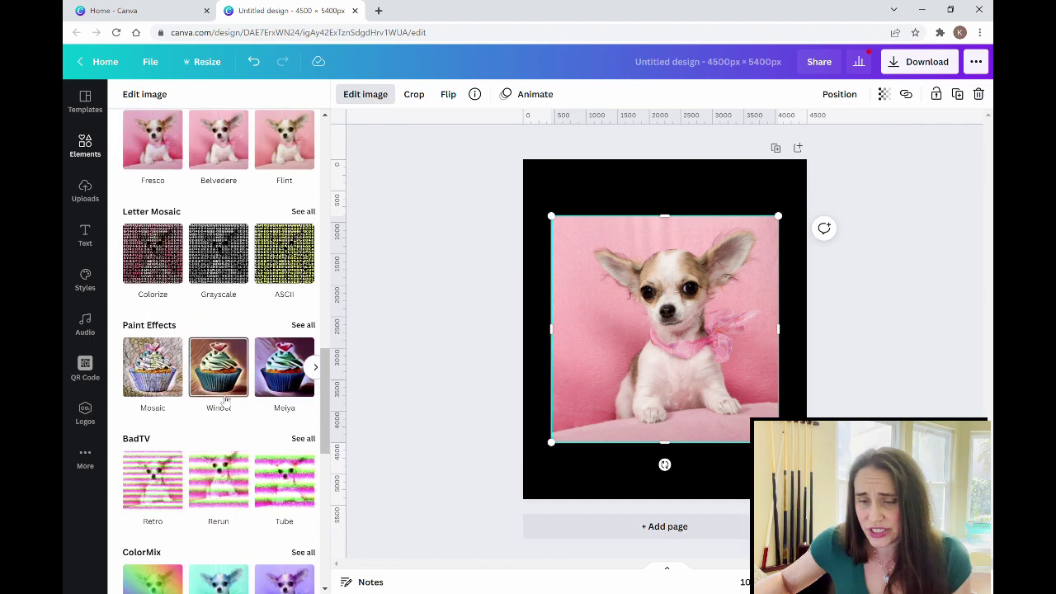
click(298, 326)
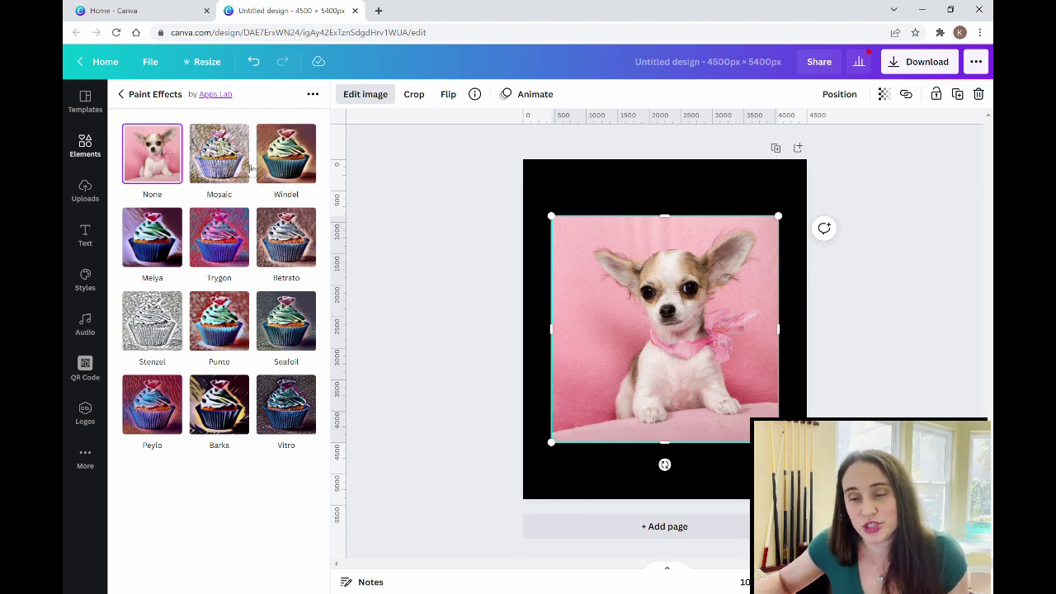
click(223, 328)
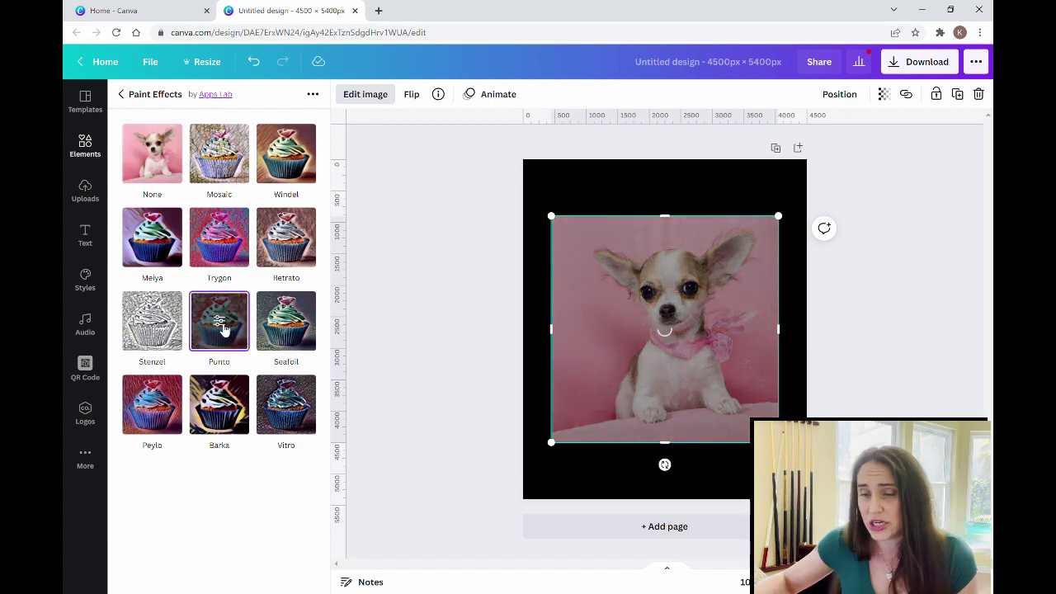
- Set the Punto effect to Low with an intensity of 0.4 and apply it to the photo
click(221, 329)
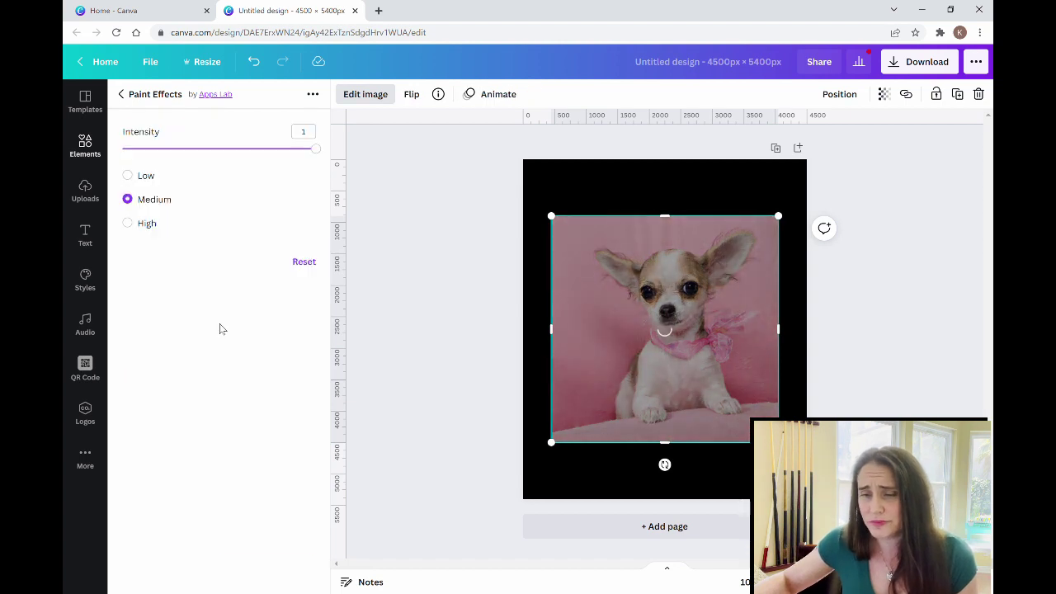
click(145, 178)
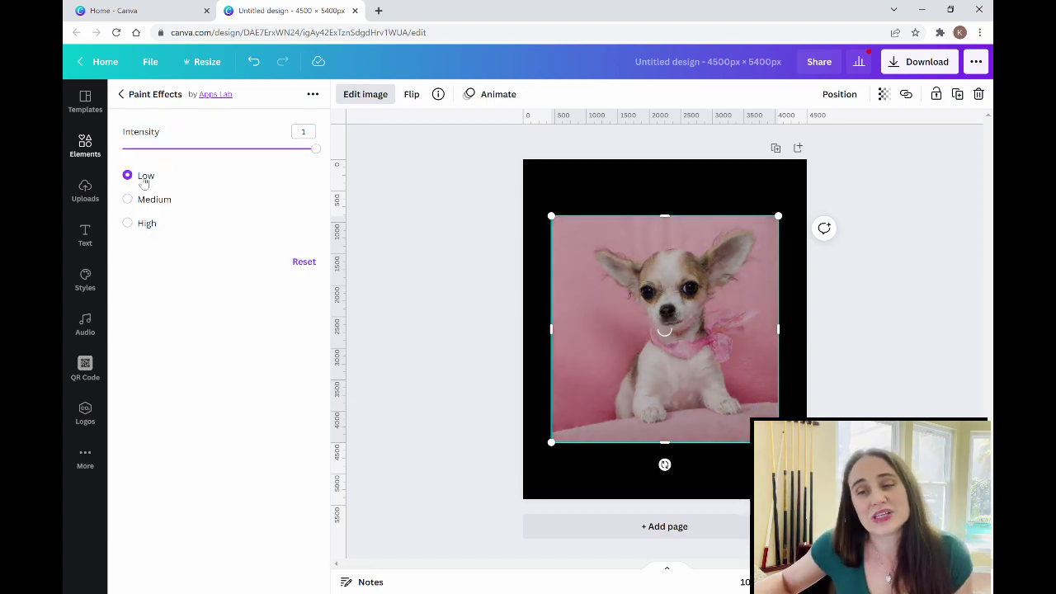
click(210, 152)
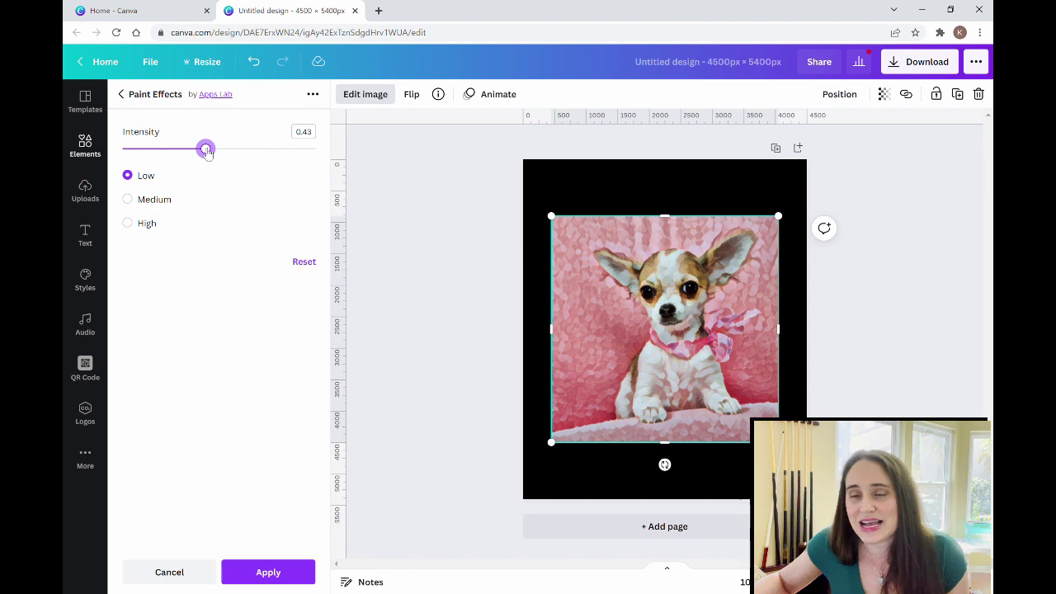
drag(207, 152, 273, 155)
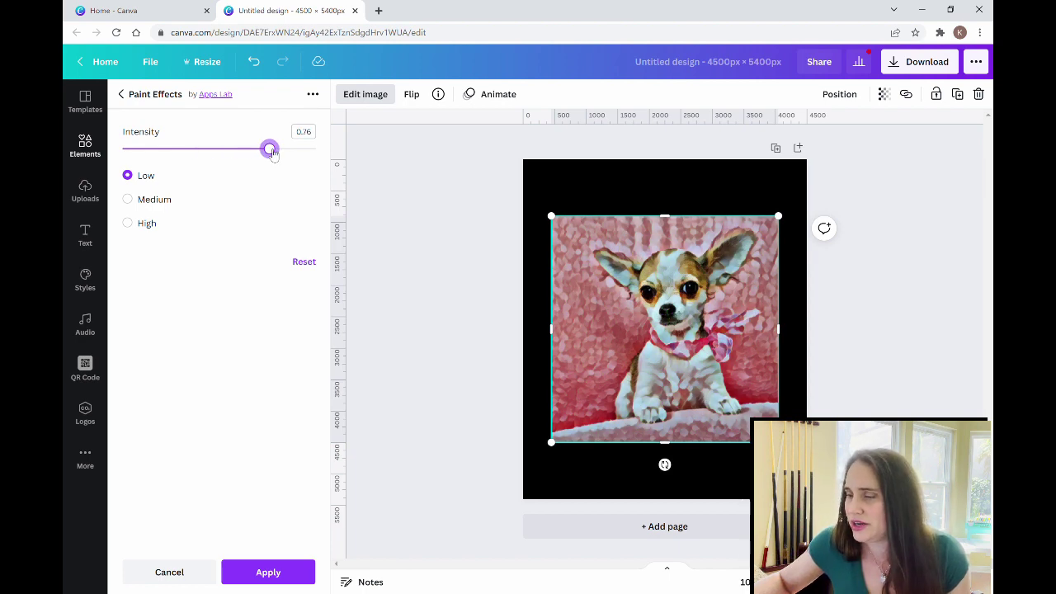
mouse_move(273, 155)
mouse_down()
mouse_move(124, 144)
mouse_move(205, 155)
mouse_up()
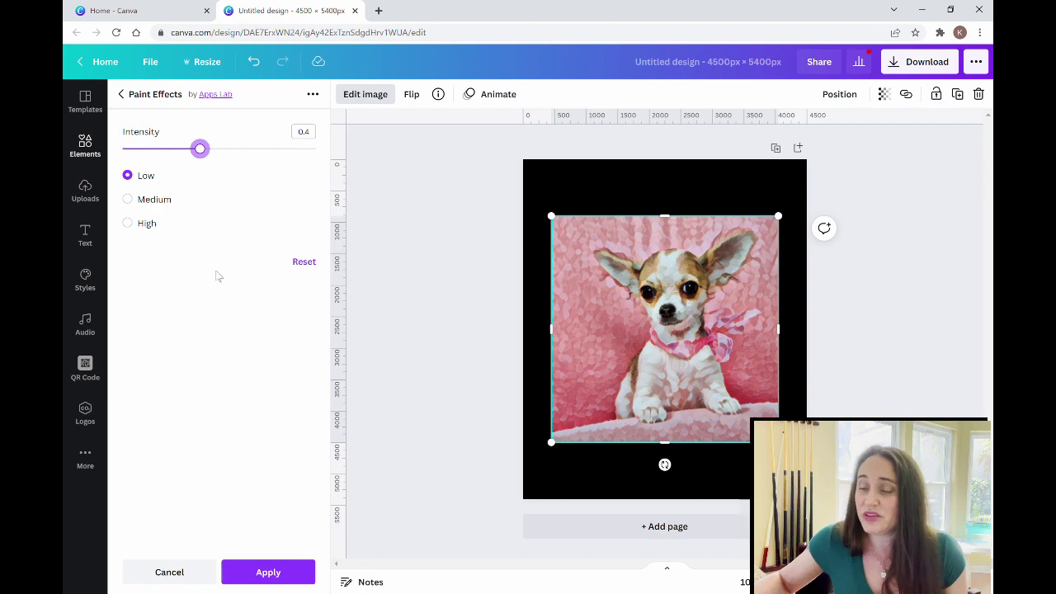
click(260, 575)
click(454, 351)
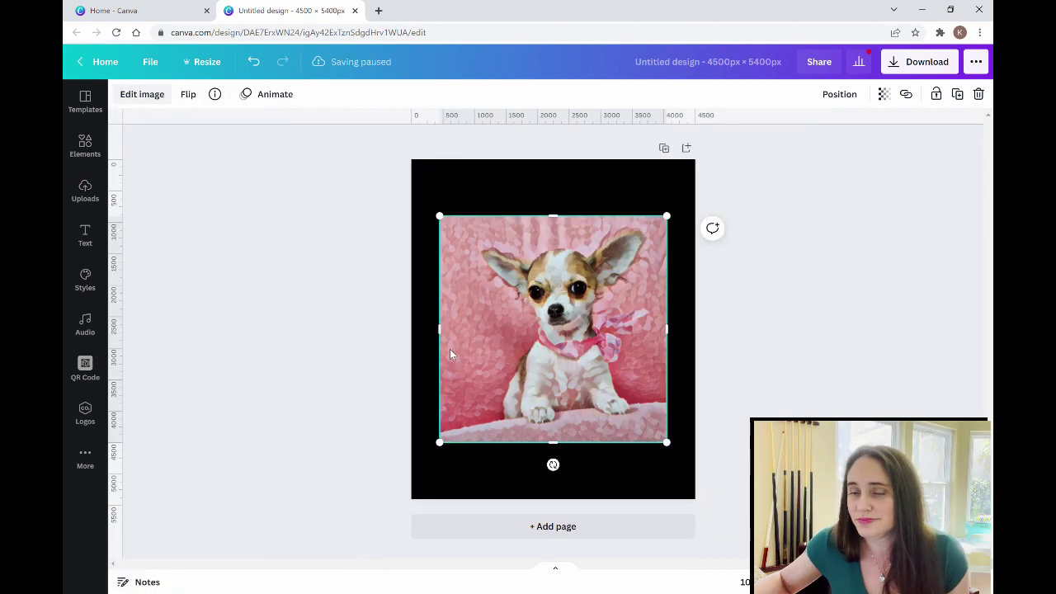
- Duplicate the painted chihuahua image, add a second page, and move the copy onto it as a spare
click(663, 174)
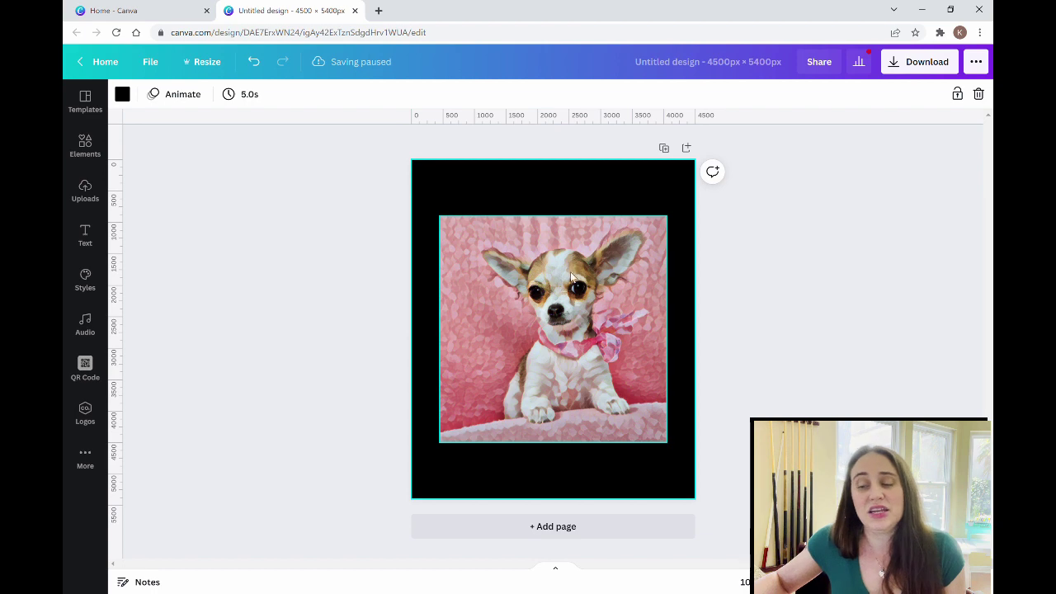
click(555, 295)
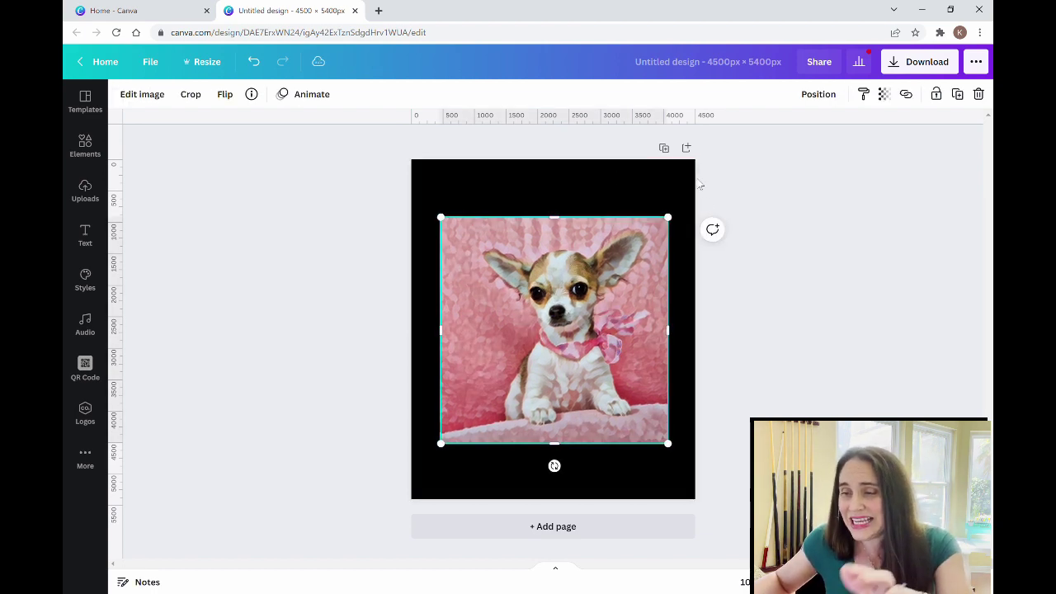
mouse_move(561, 351)
mouse_down()
mouse_move(618, 275)
mouse_move(639, 364)
mouse_move(620, 412)
mouse_move(584, 413)
mouse_move(576, 357)
mouse_up()
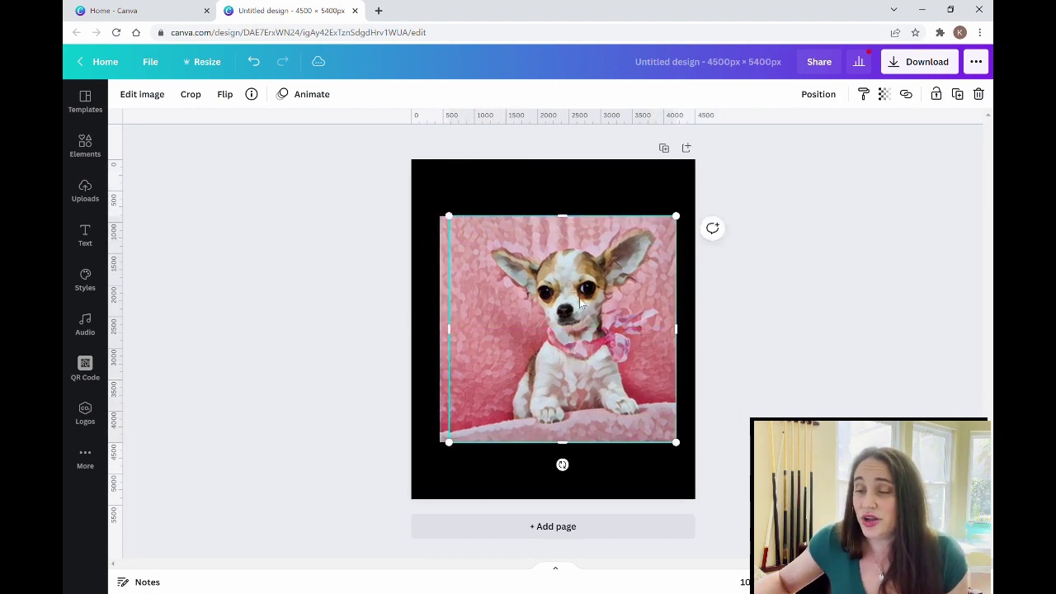
click(541, 530)
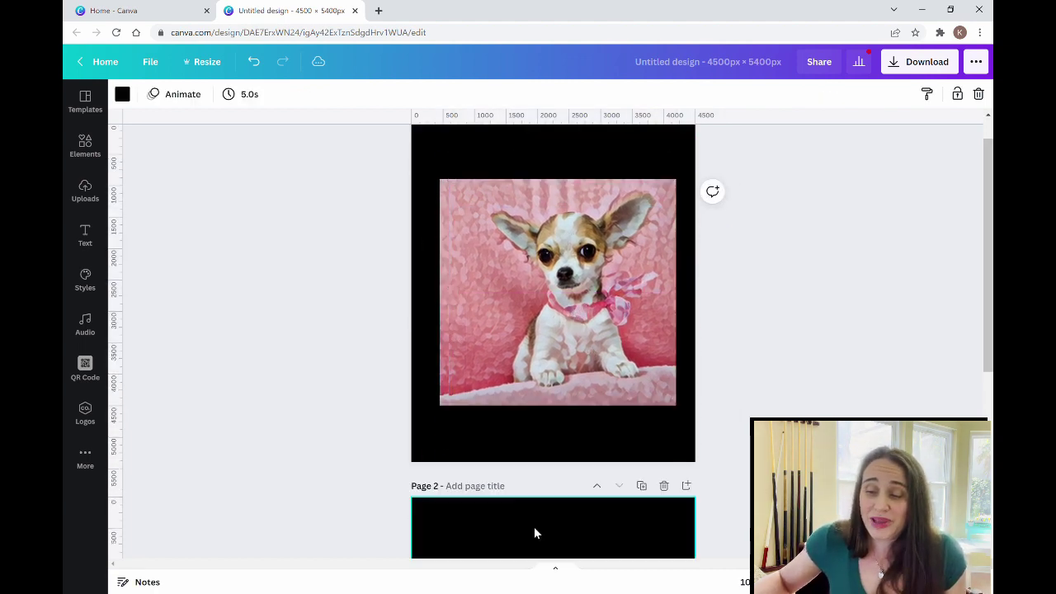
scroll(664, 165, up, 2)
drag(628, 165, 588, 472)
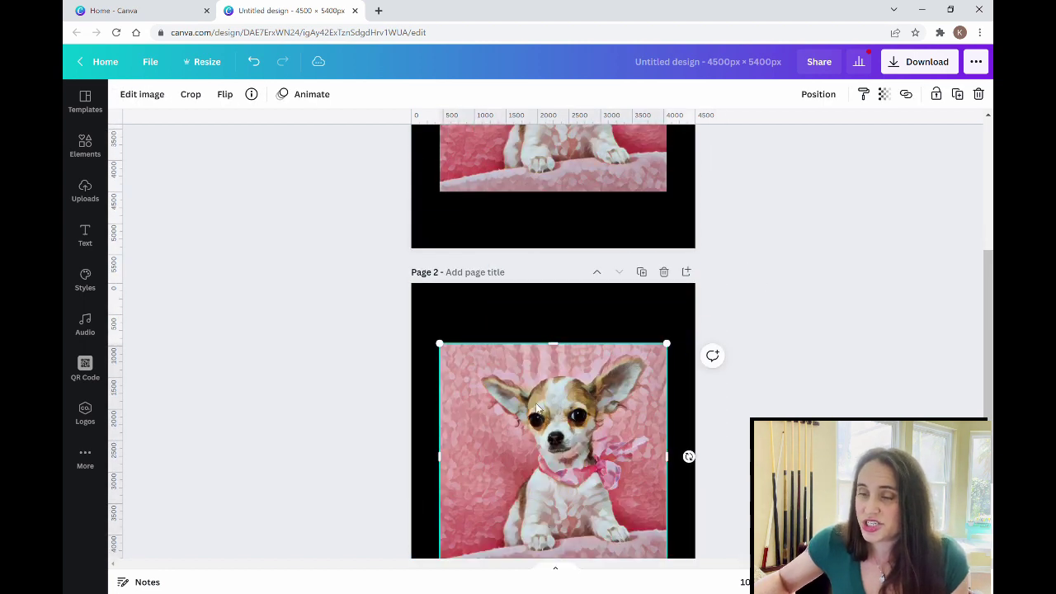
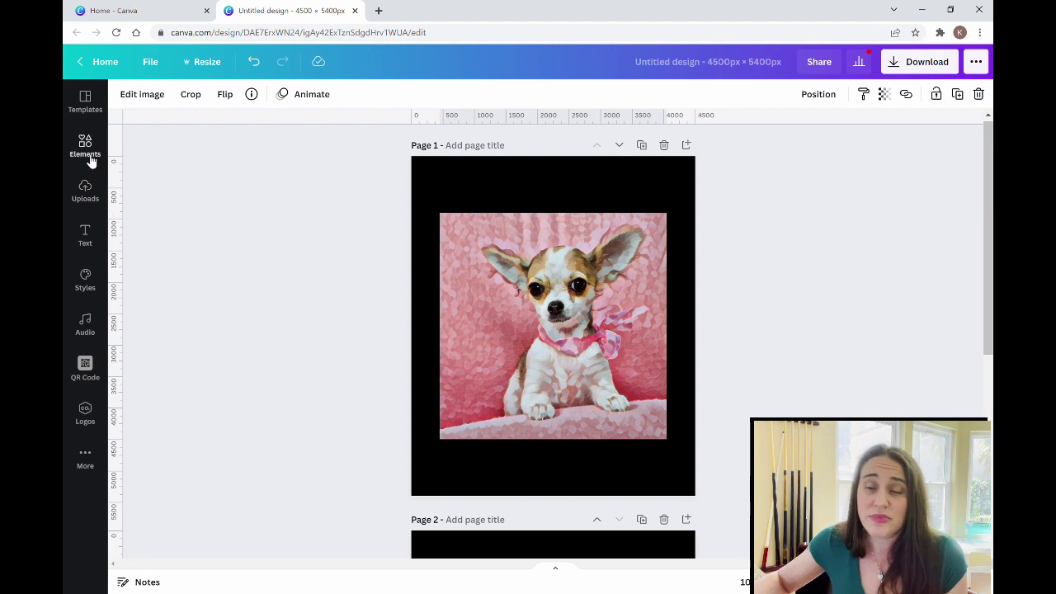
- Replace the chihuahua element search with the Frames collection
click(87, 155)
click(216, 105)
key(ctrl+a)
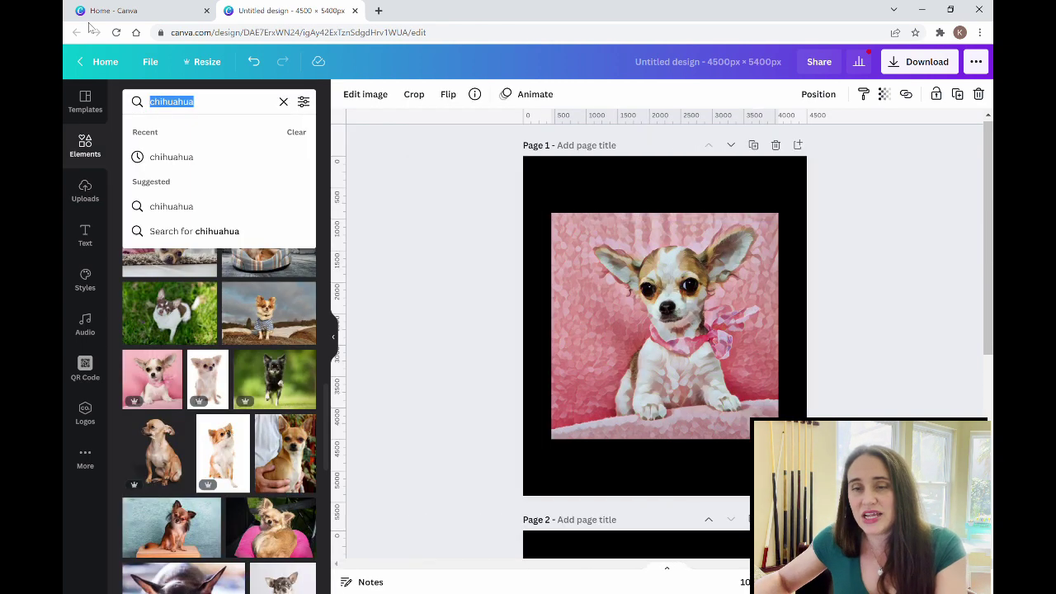
text(fra)
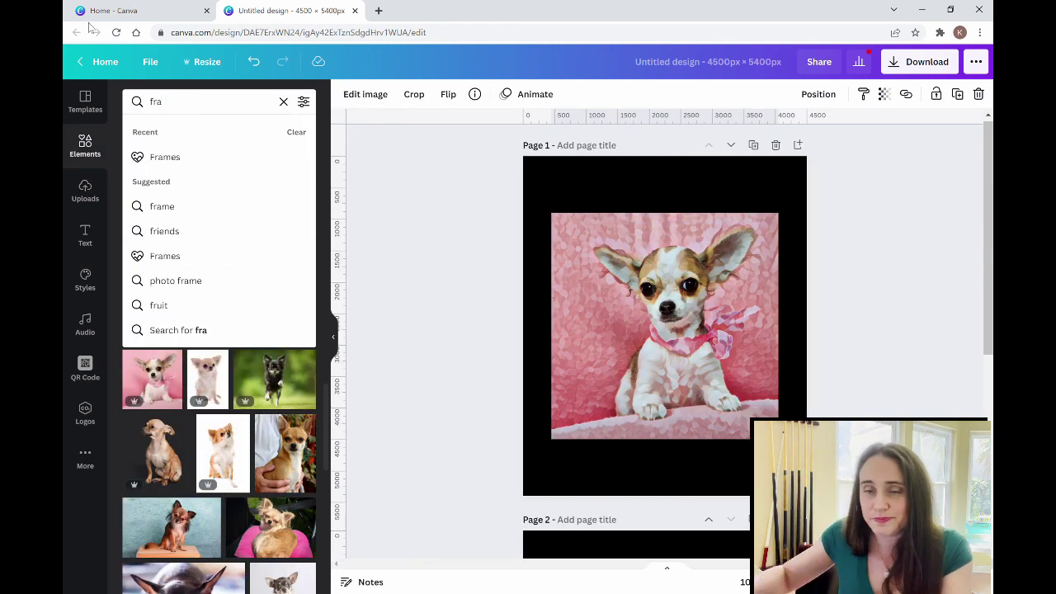
click(221, 160)
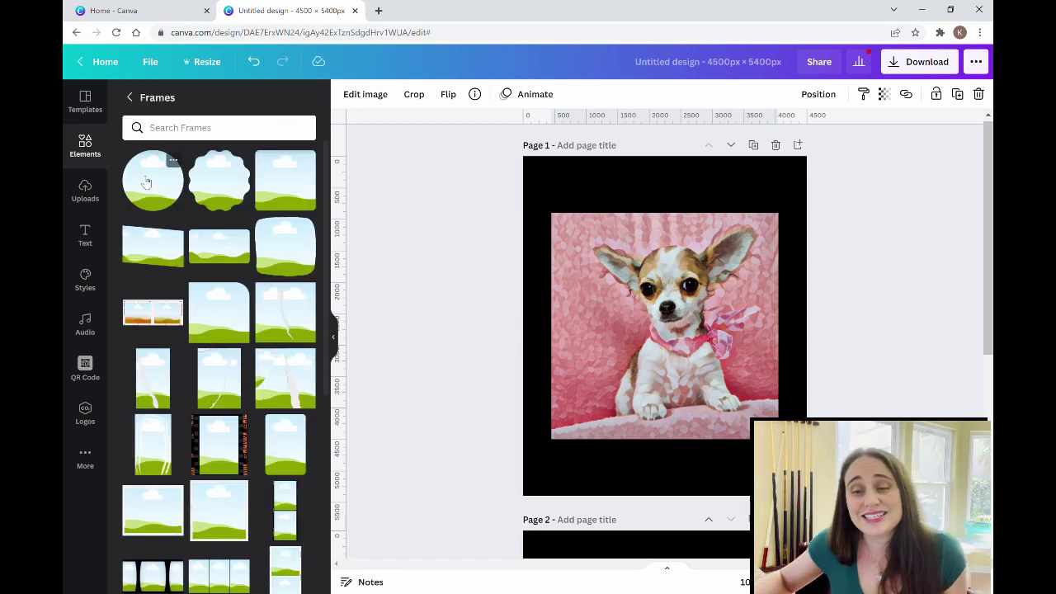
- Browse the available frames and add the plain circular frame to page 1
scroll(165, 342, down, 3)
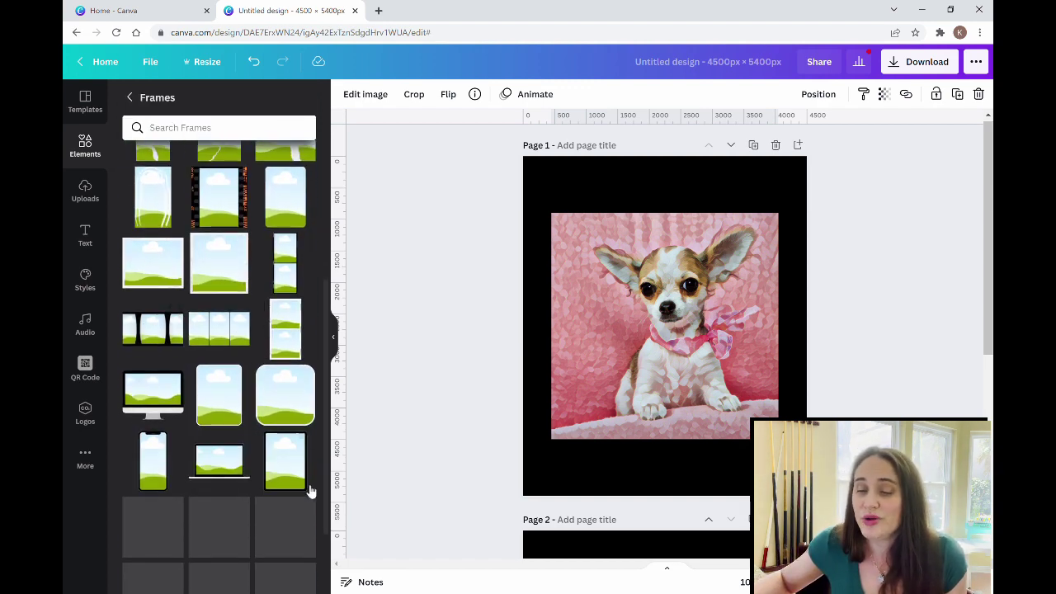
scroll(272, 519, down, 1)
scroll(267, 528, up, 3)
scroll(267, 528, up, 2)
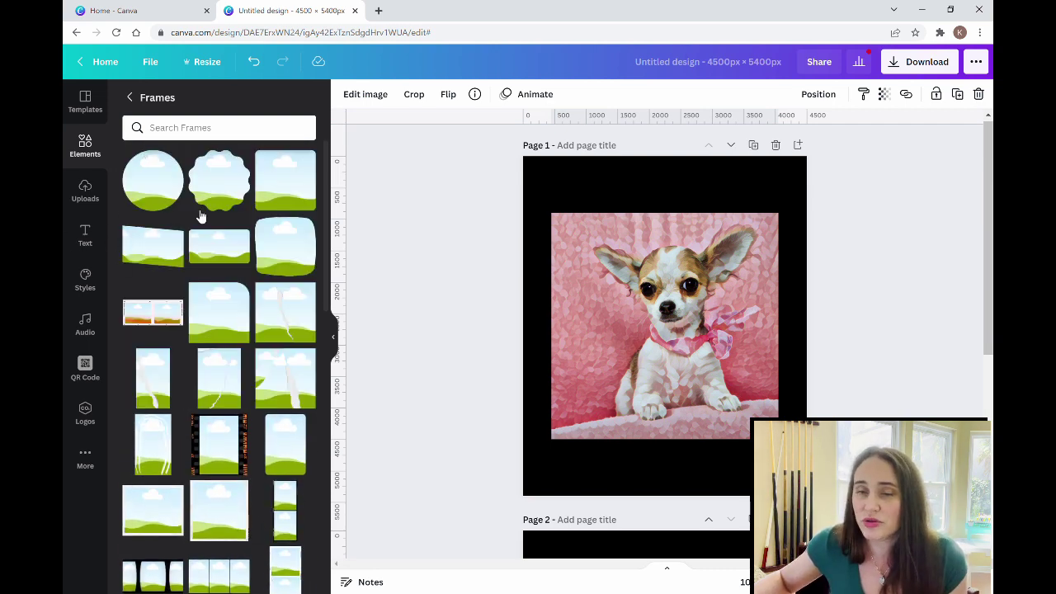
click(165, 191)
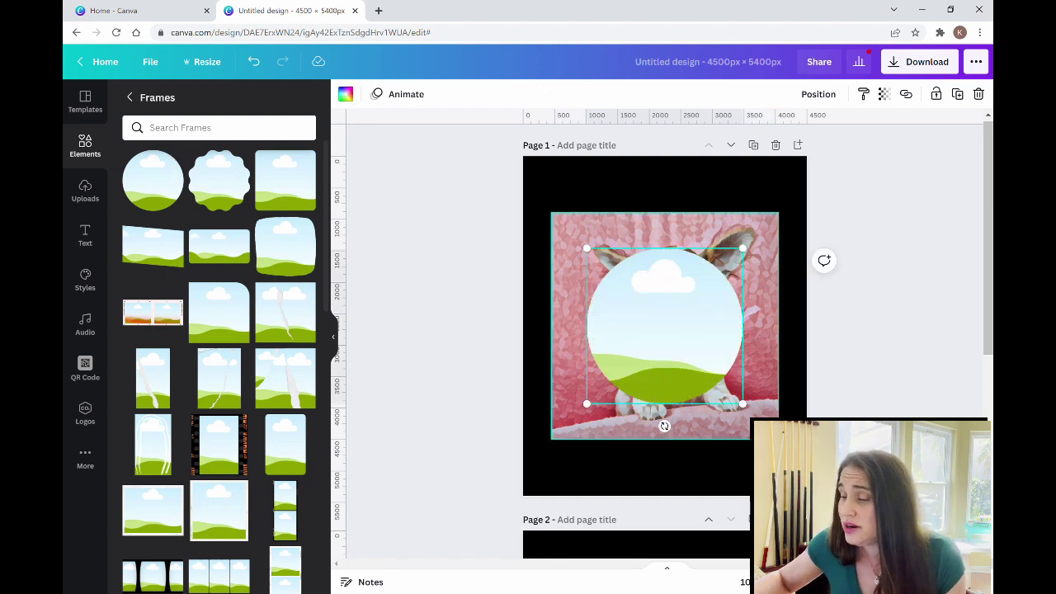
click(684, 187)
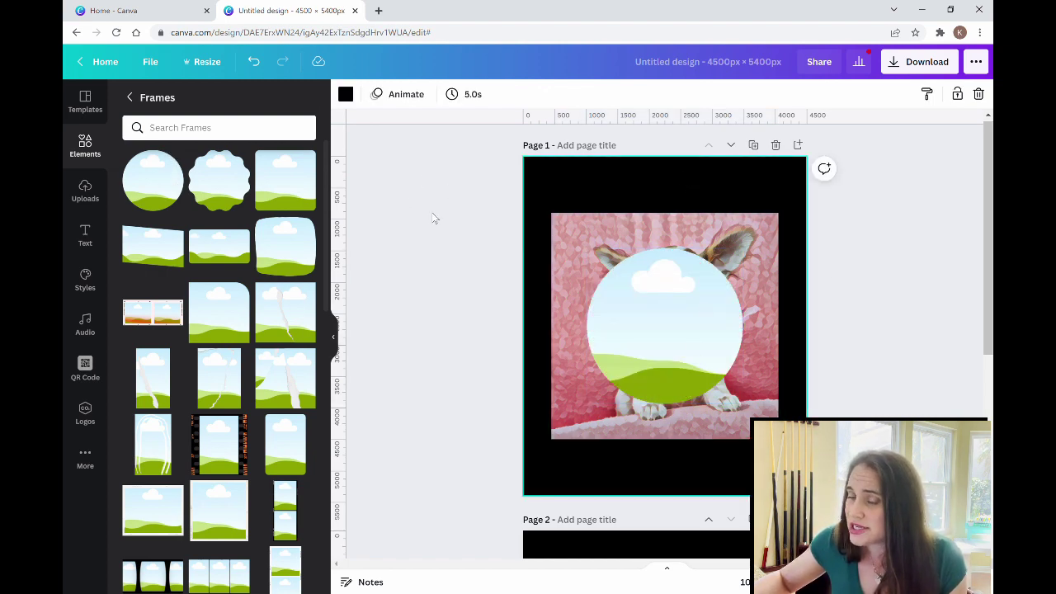
click(333, 339)
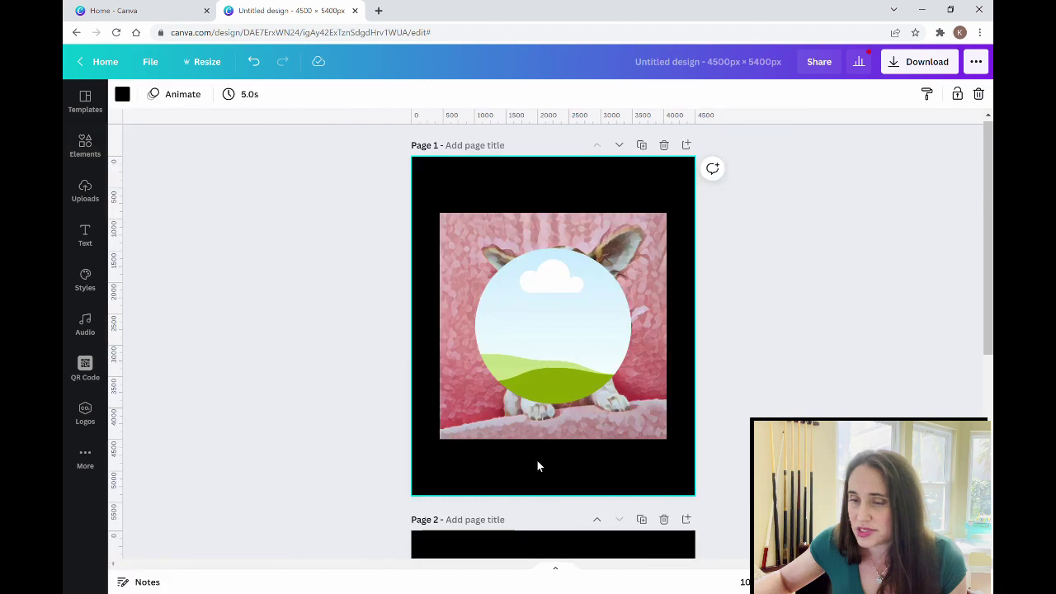
- Separate the overlapping objects on page 1, moving the photo toward the page's lower right and the circular frame toward its upper left
click(575, 431)
drag(575, 430, 599, 507)
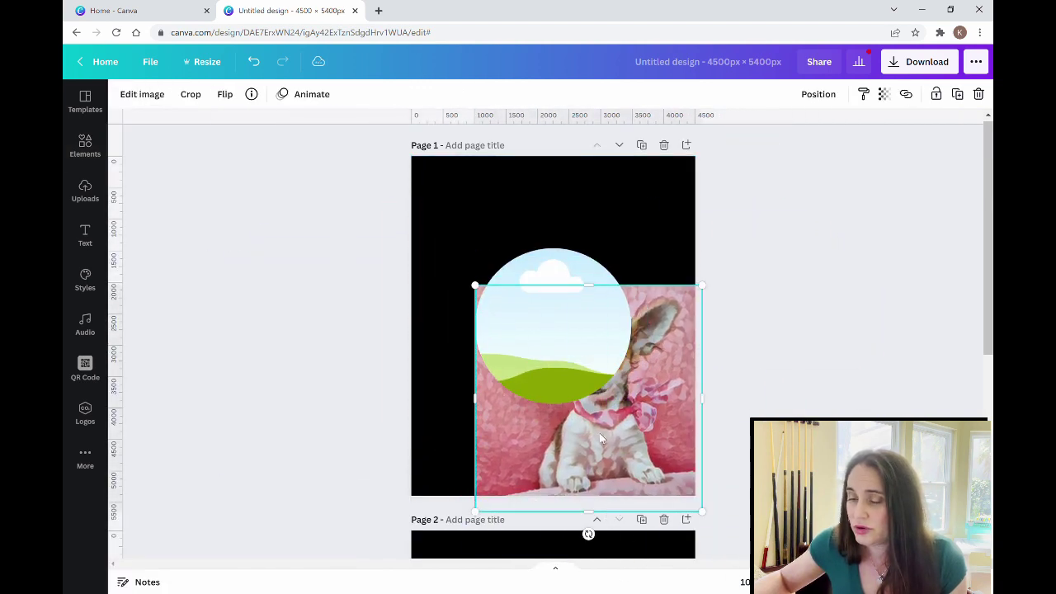
drag(564, 296, 525, 241)
- Place the chihuahua photo inside the circular frame, then centre and enlarge the framed image on page 1
click(604, 437)
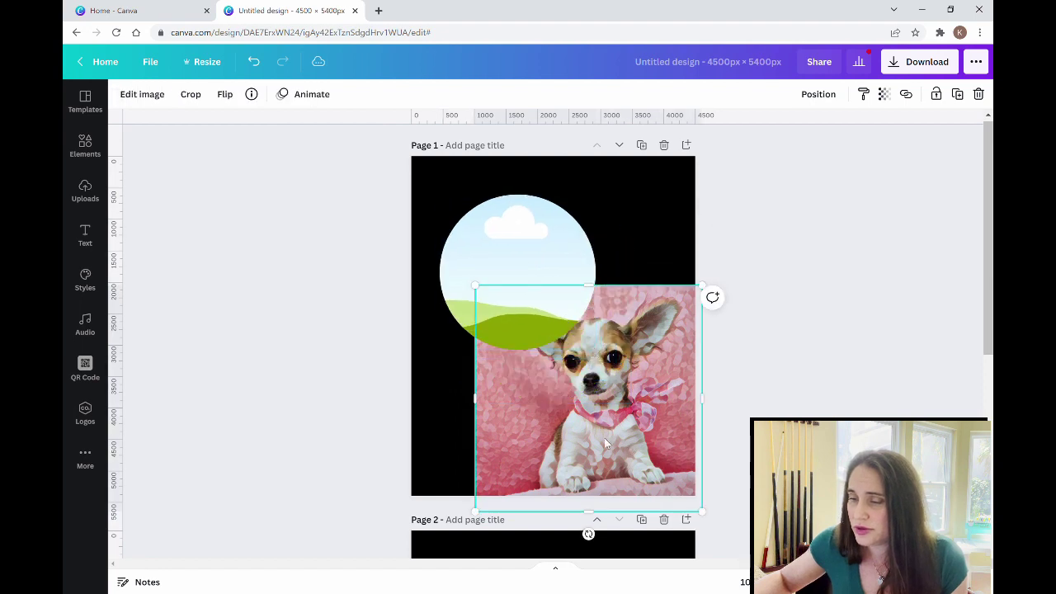
drag(603, 437, 564, 325)
drag(536, 290, 570, 338)
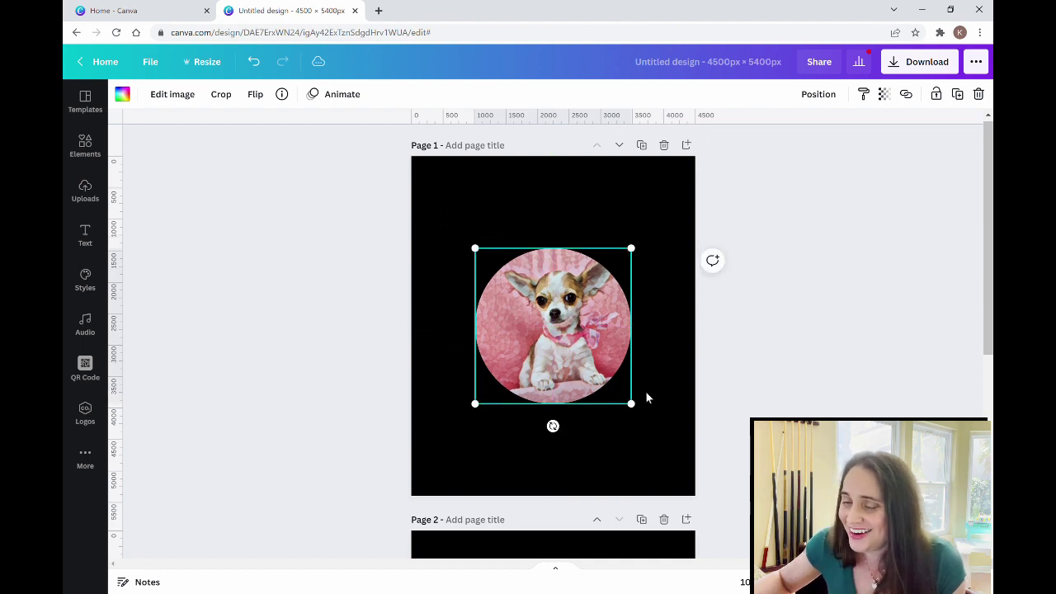
drag(632, 403, 598, 373)
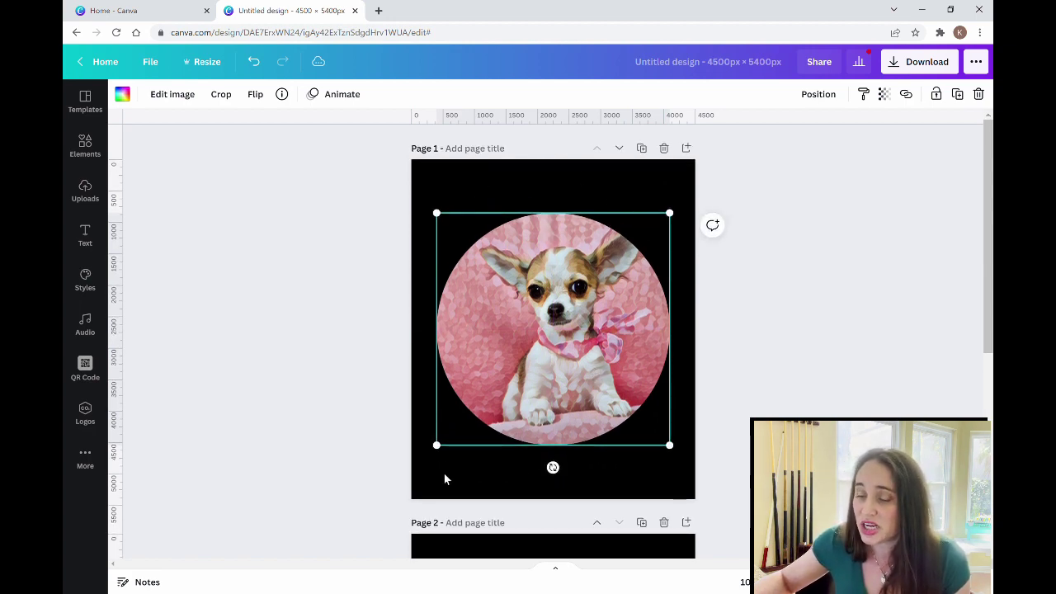
- Shrink and centre the framed chihuahua image on page 1, and enlarge and reposition the photo inside the circle for a closer crop
drag(671, 450, 667, 448)
drag(579, 391, 591, 403)
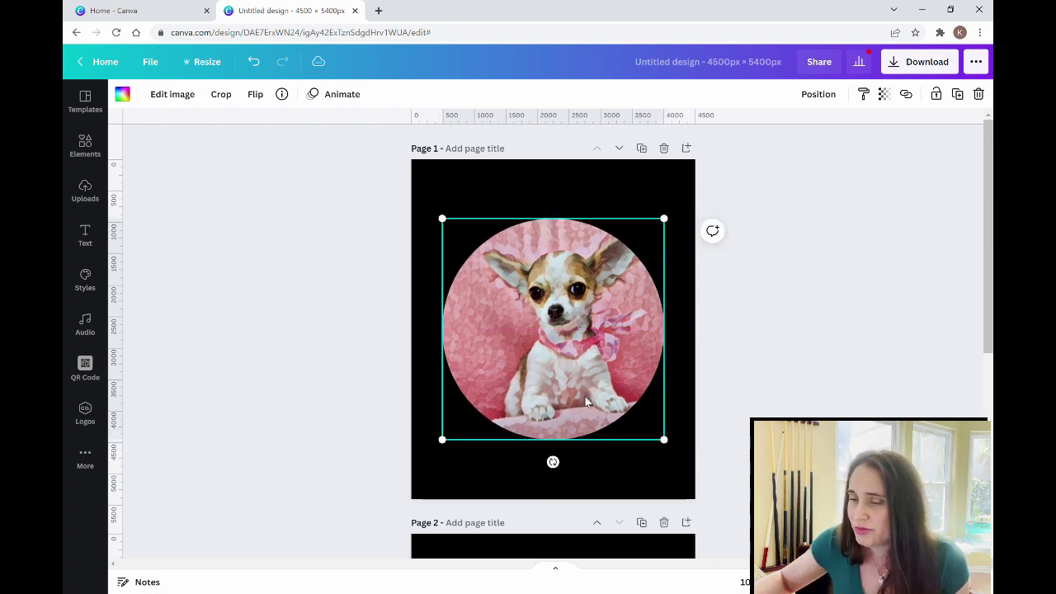
double_click(555, 335)
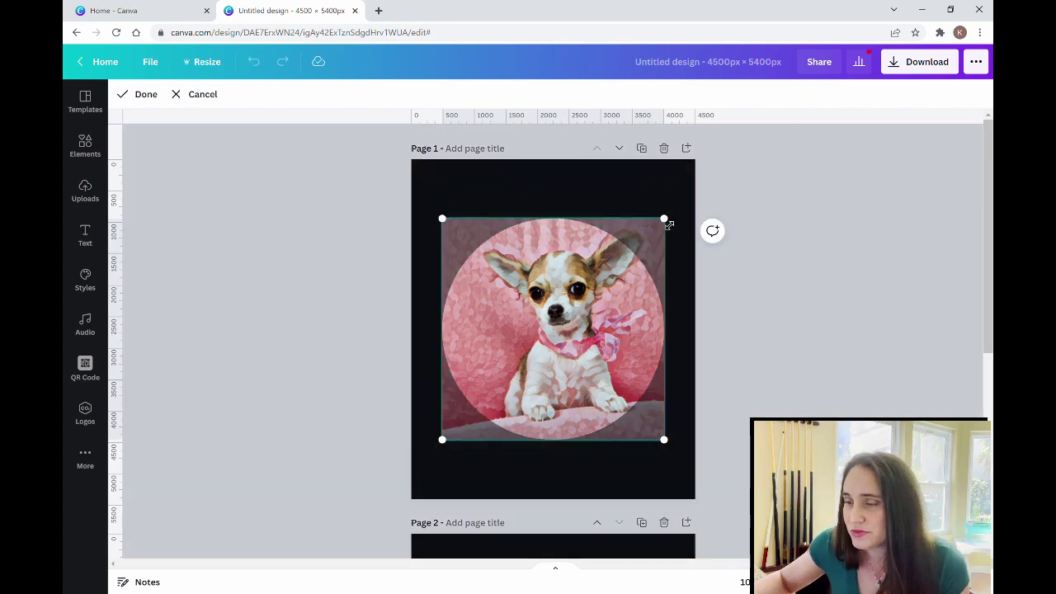
drag(669, 224, 749, 163)
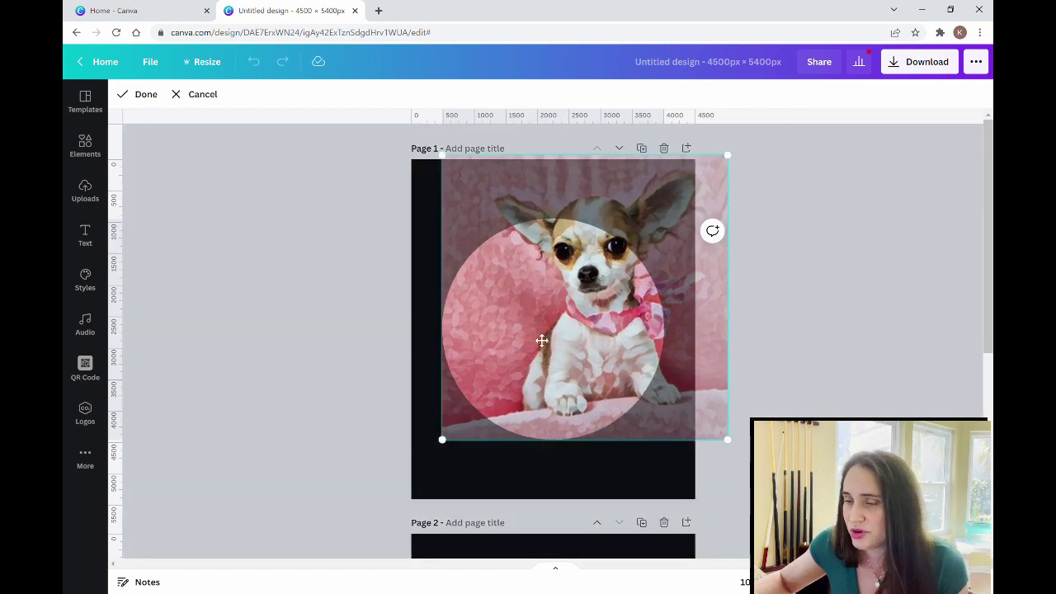
drag(594, 333, 545, 336)
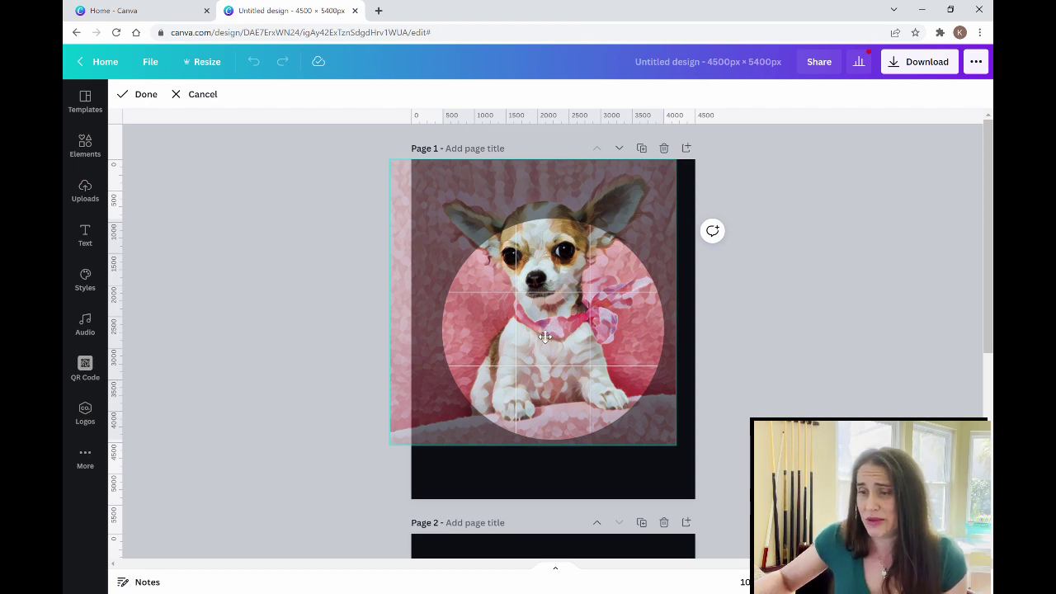
drag(545, 337, 568, 336)
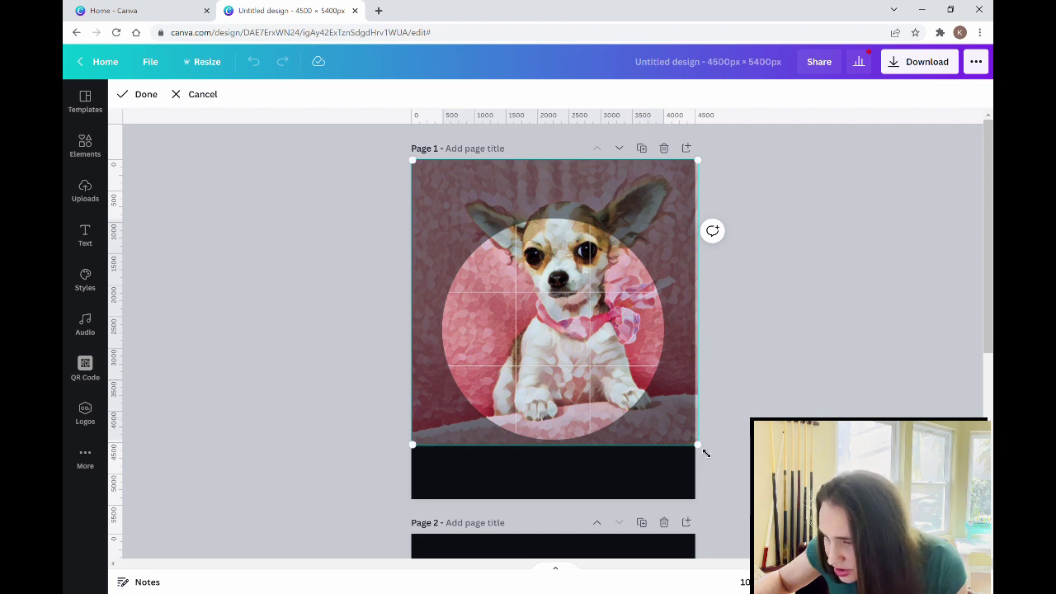
drag(707, 453, 702, 450)
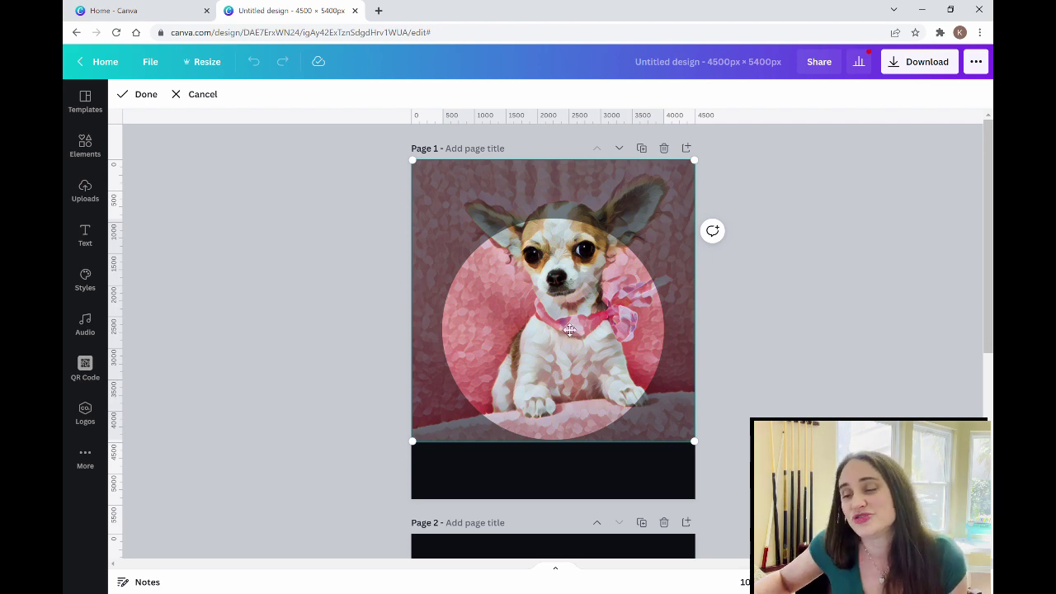
drag(569, 330, 547, 333)
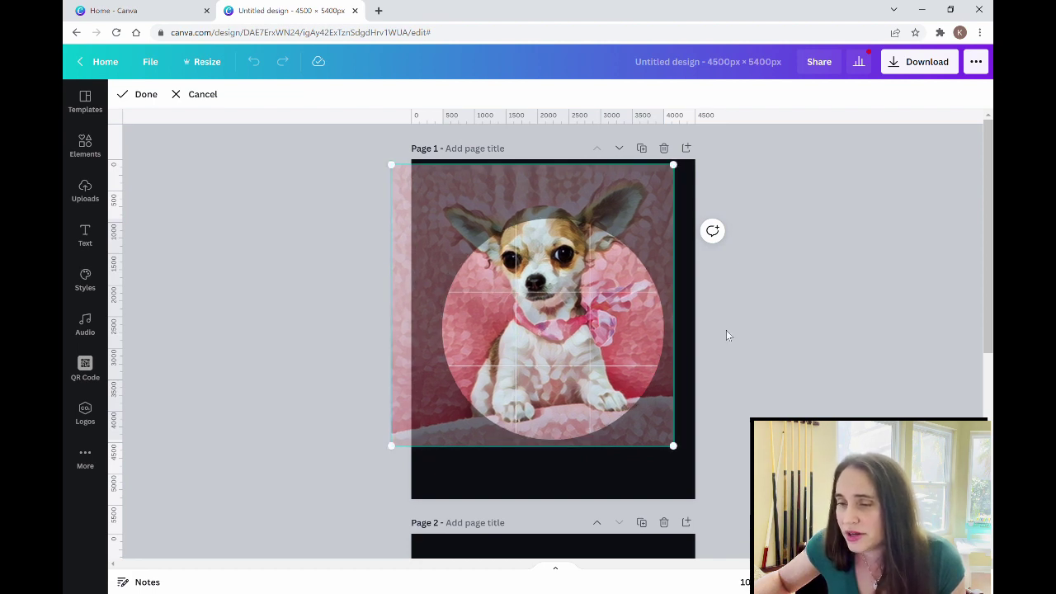
click(751, 340)
click(831, 367)
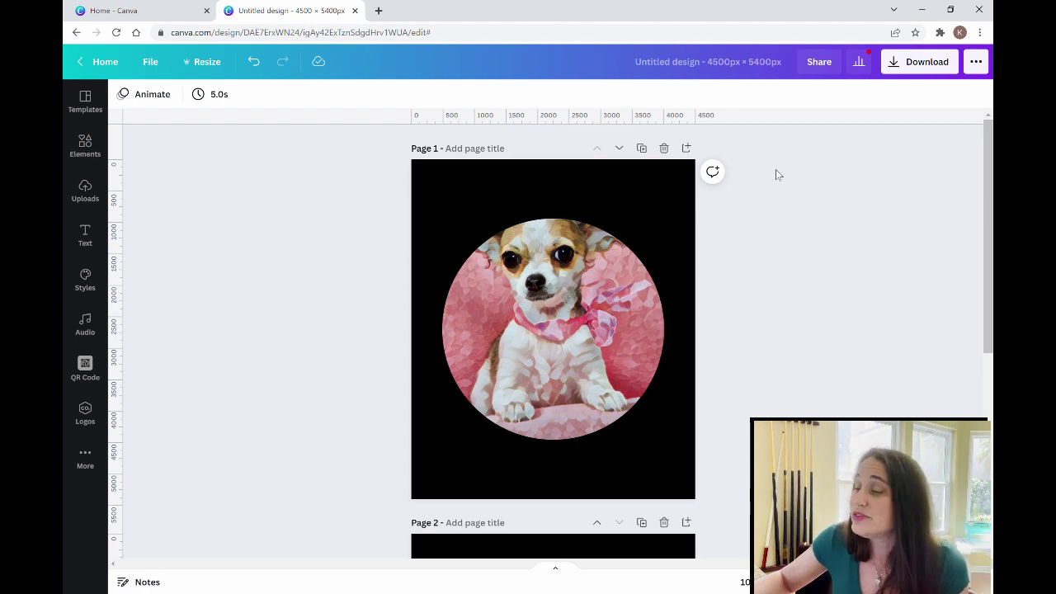
- Download only page 1 as a 4500 × 5400 px PNG with a transparent background
click(907, 62)
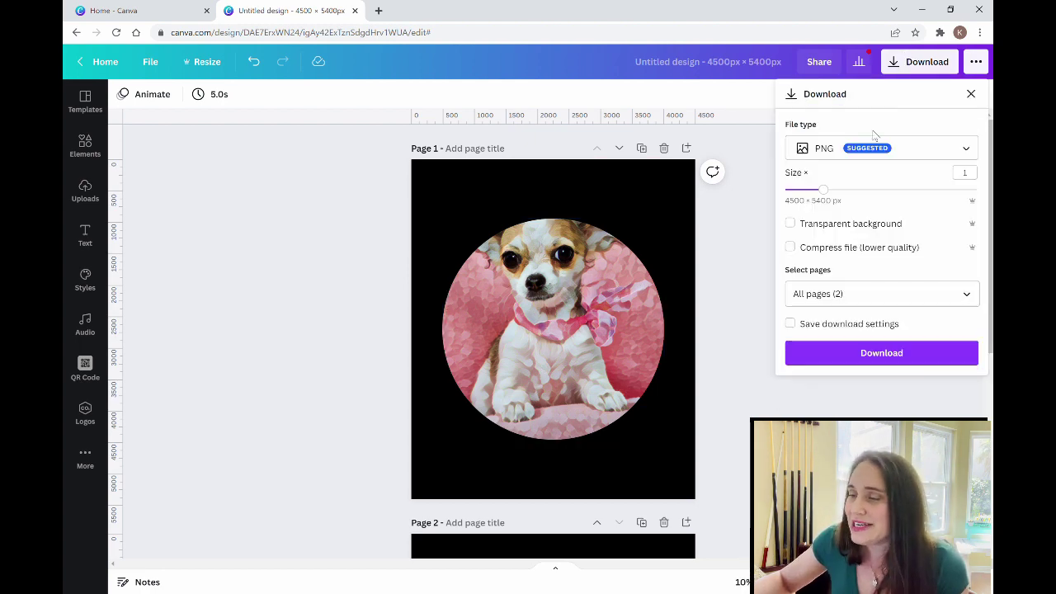
click(871, 226)
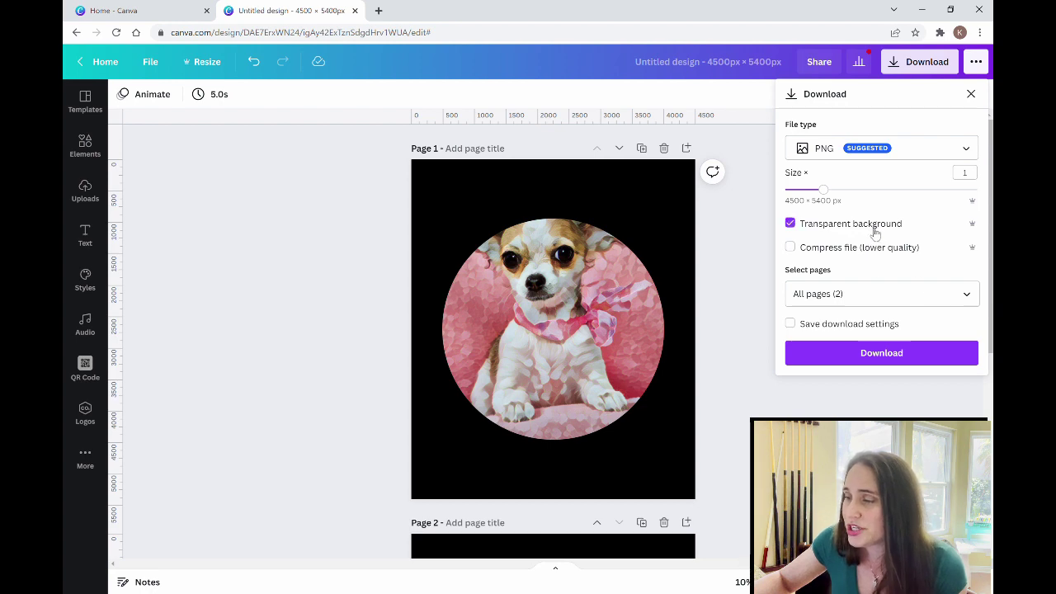
click(957, 295)
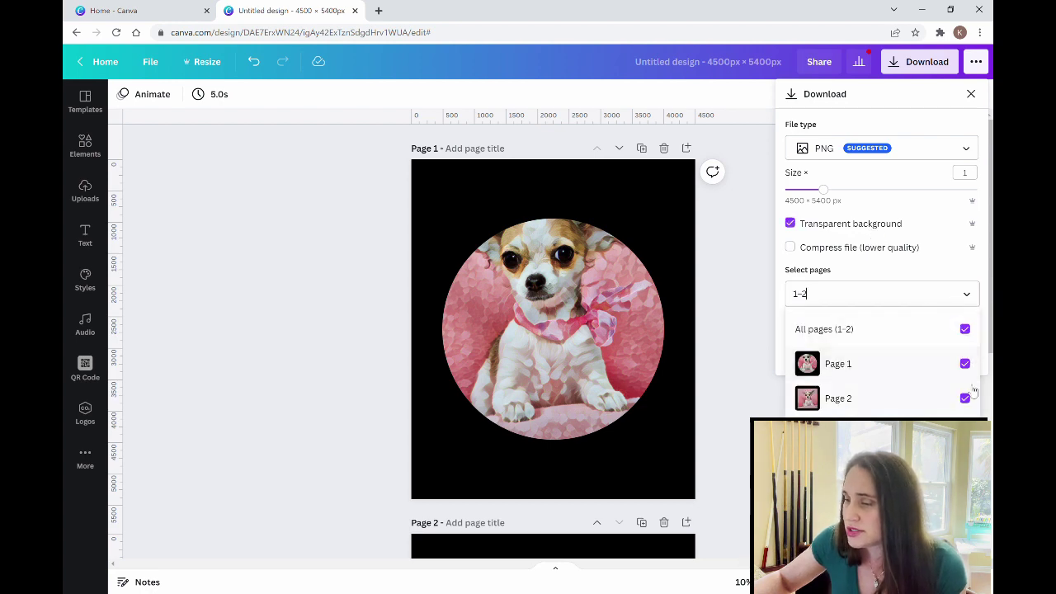
click(966, 398)
click(951, 270)
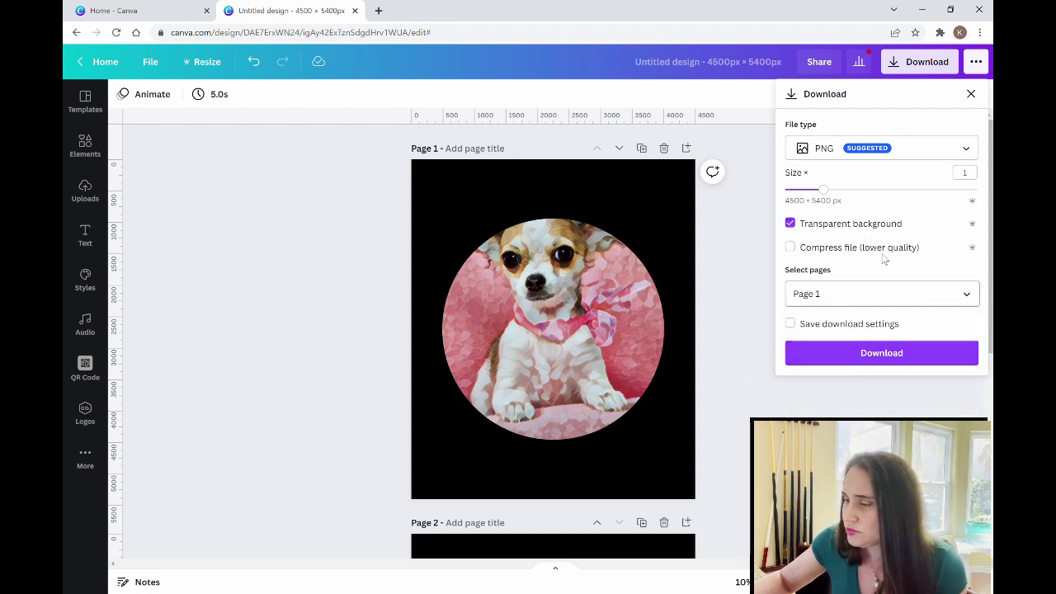
click(881, 353)
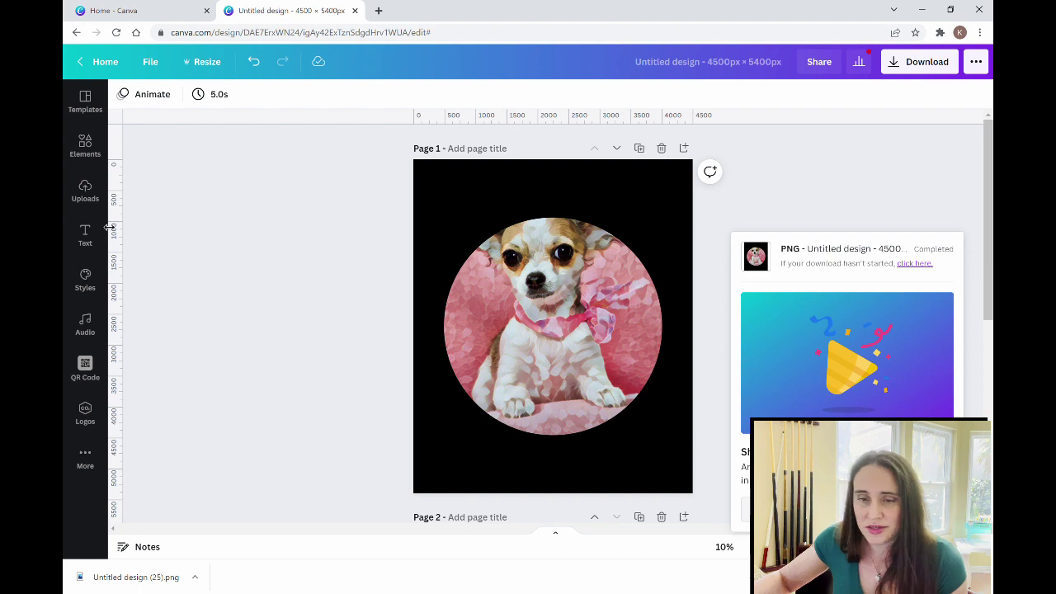
- Upload Untitled design (25).png and use it to replace the framed image on page 1
click(85, 192)
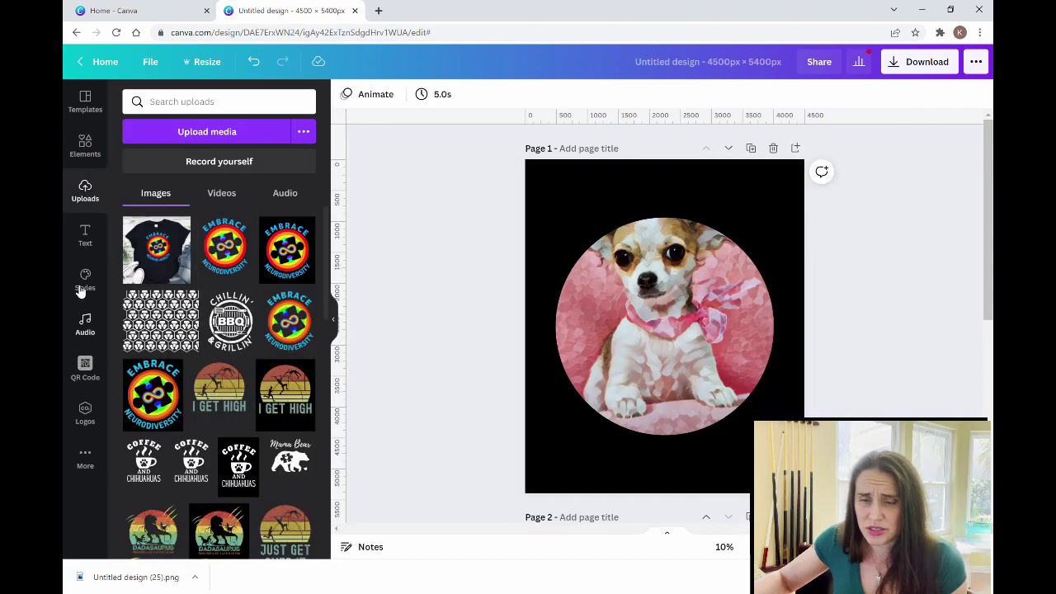
drag(132, 578, 175, 345)
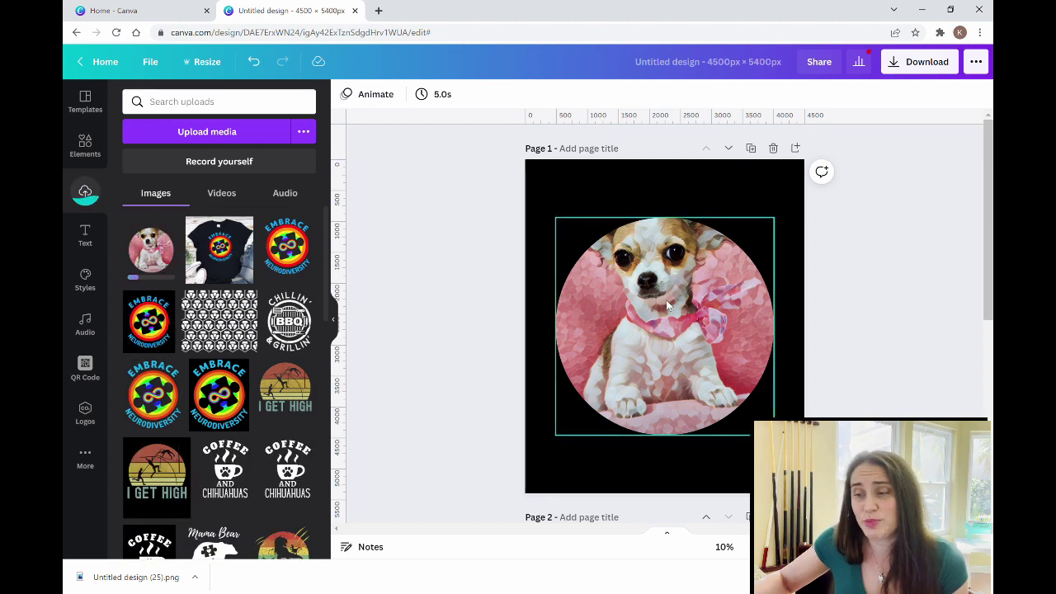
drag(700, 306, 386, 262)
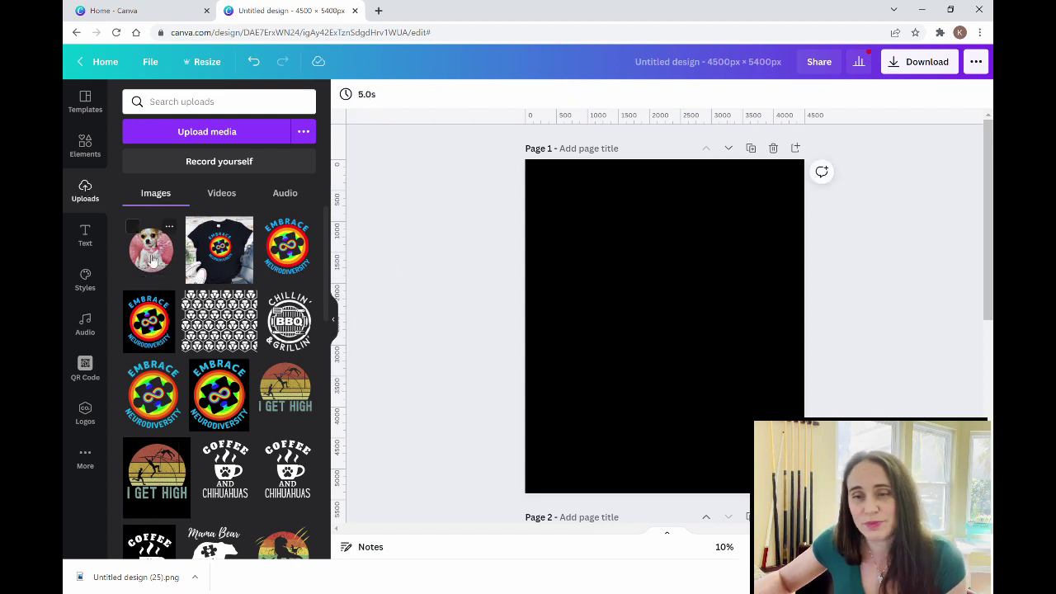
drag(153, 260, 608, 275)
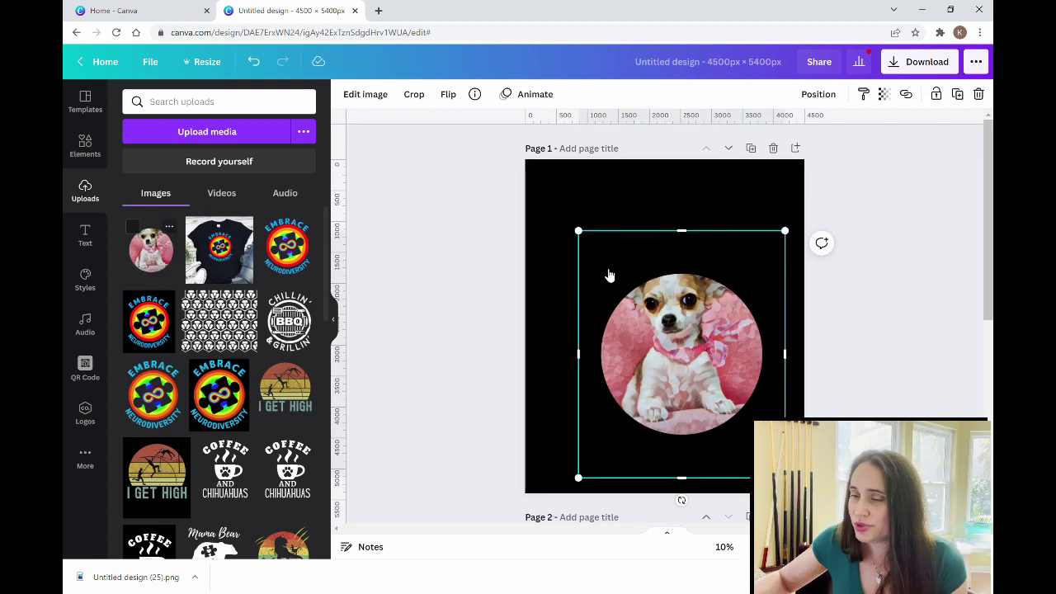
click(335, 326)
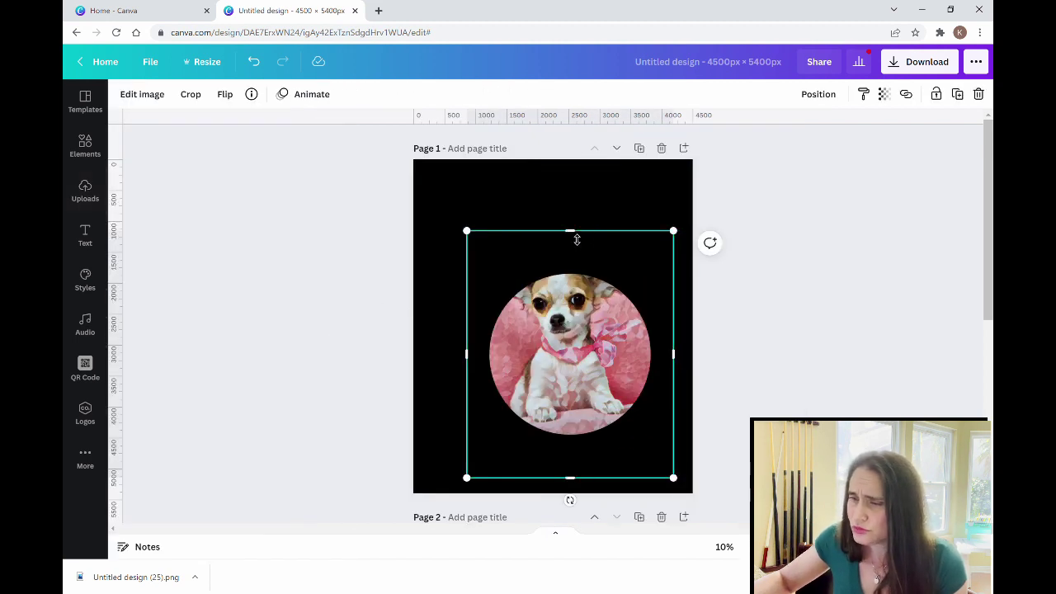
- Crop the empty areas above and below the uploaded circular image and move it up against the page's left edge
drag(577, 239, 578, 272)
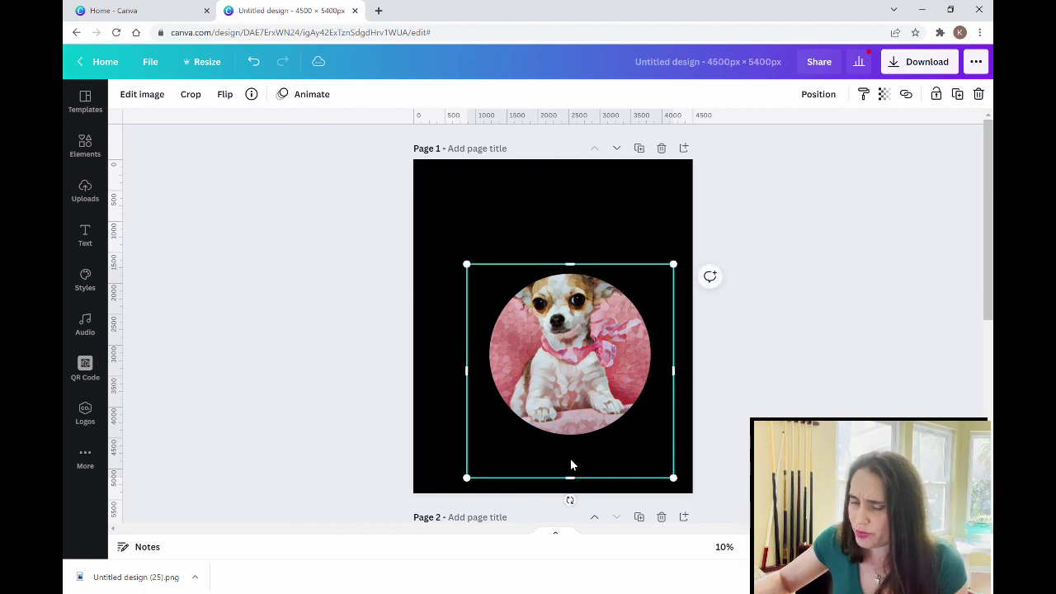
drag(579, 488, 573, 446)
drag(583, 397, 531, 338)
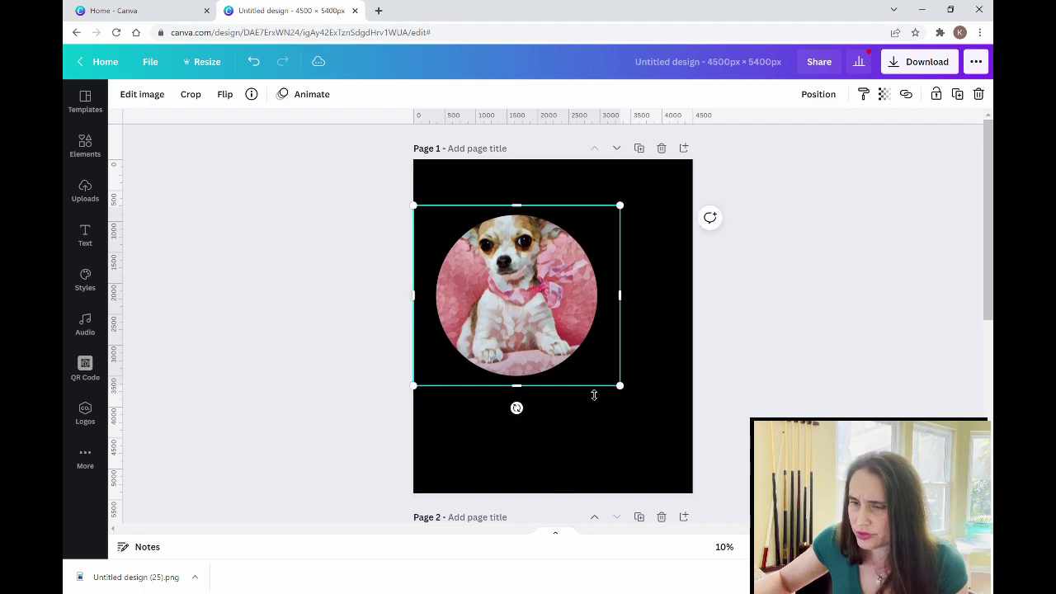
- Enlarge the circular image to the full 4,500 px page width and centre it on page 1
drag(631, 392, 693, 470)
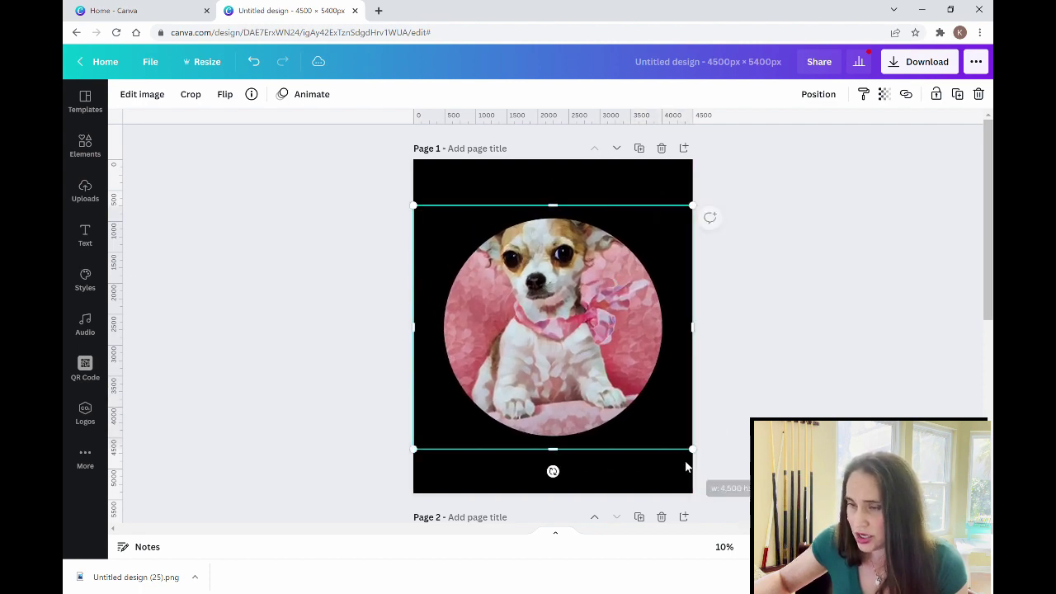
drag(602, 361, 606, 364)
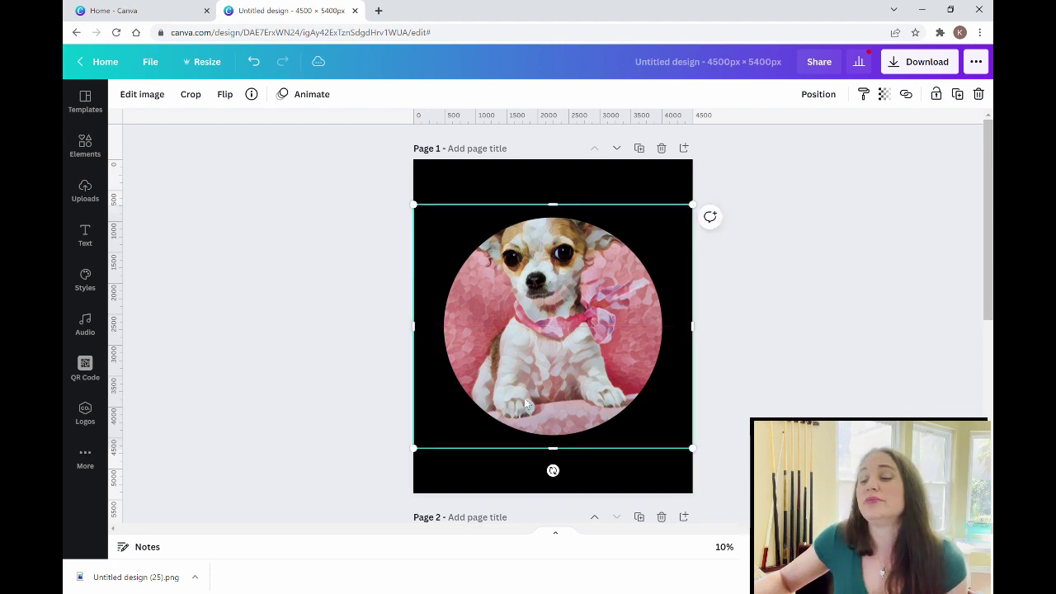
click(822, 320)
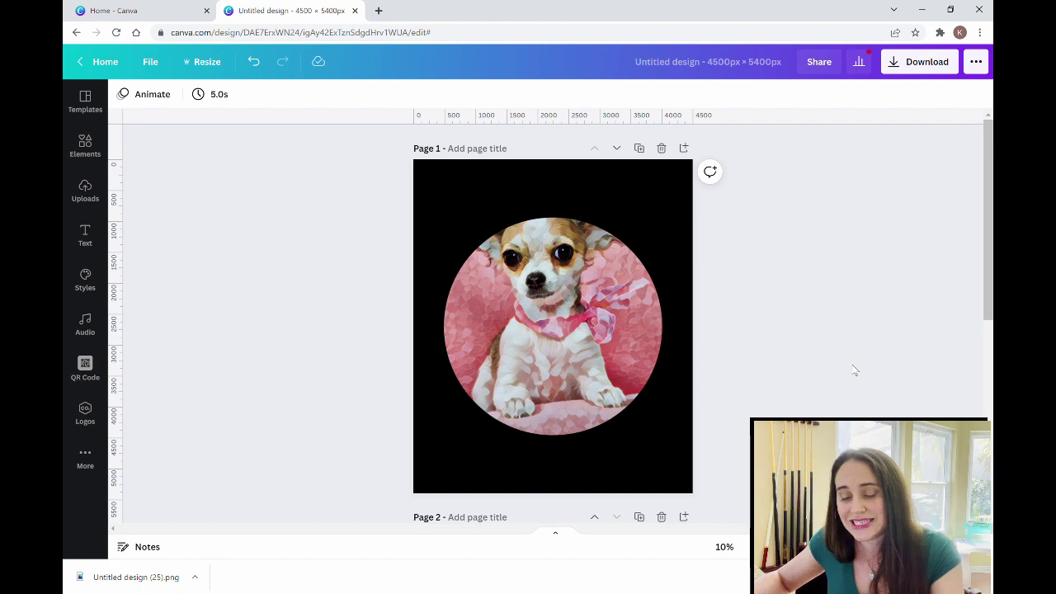
- Add a circle shape to page 1 and colour it white
key(c)
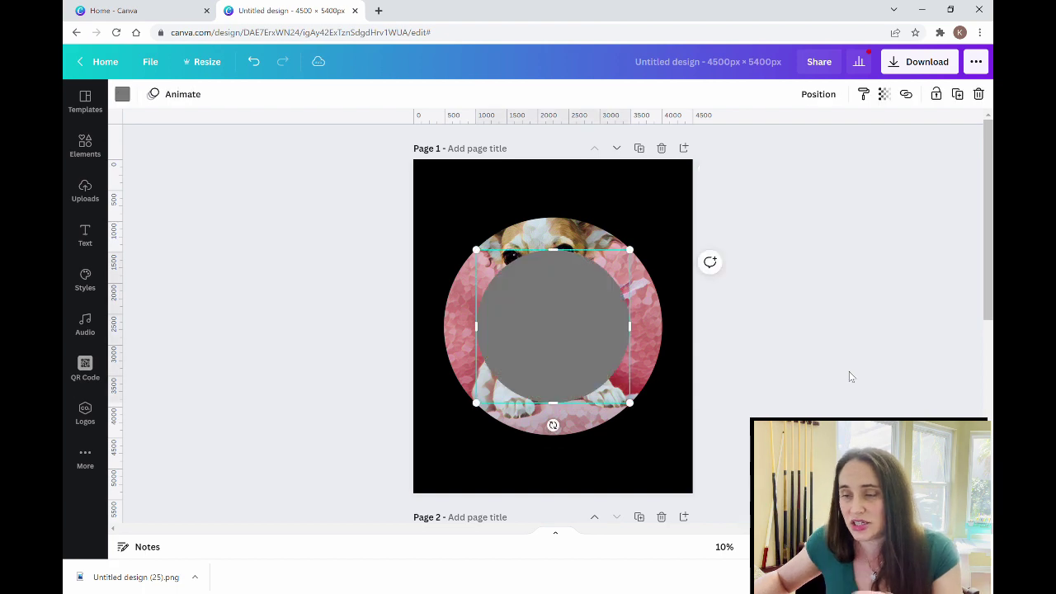
click(122, 94)
click(305, 363)
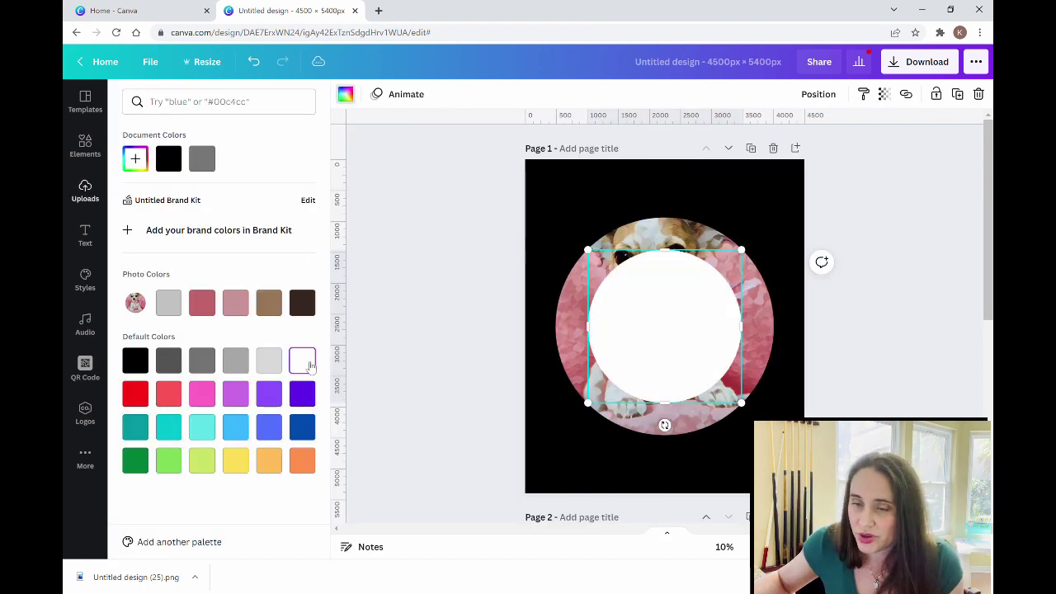
key(Escape)
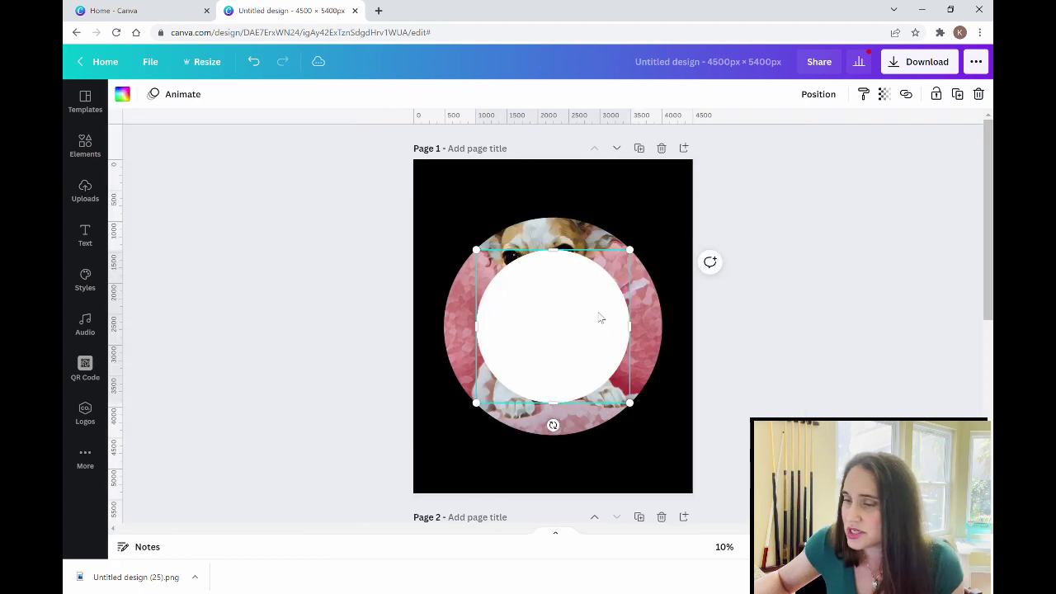
- Enlarge the white circle until it slightly exceeds the chihuahua circle and centre it over that image
drag(640, 258, 686, 239)
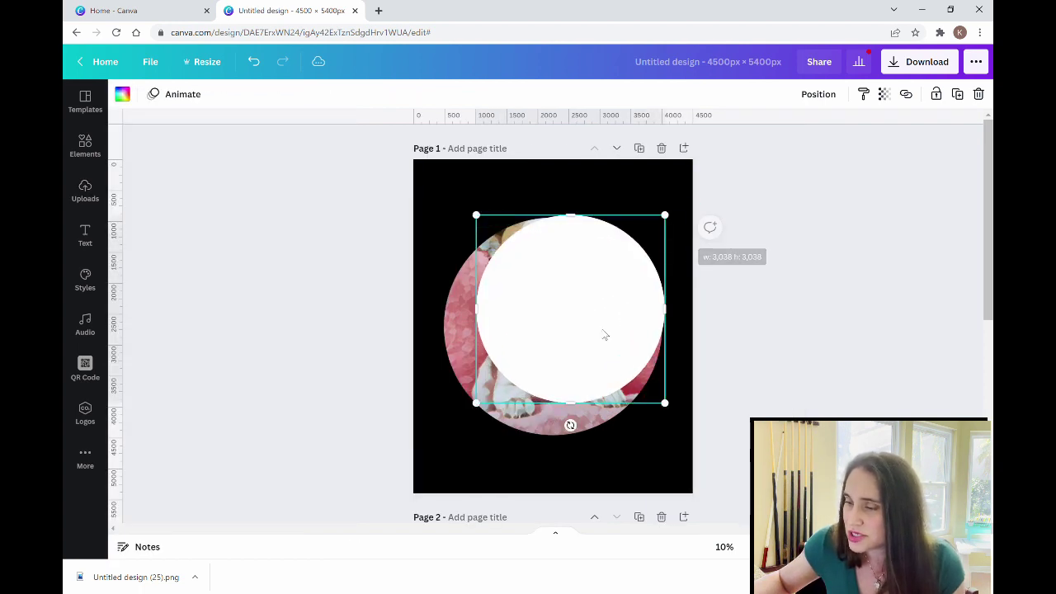
drag(484, 407, 438, 442)
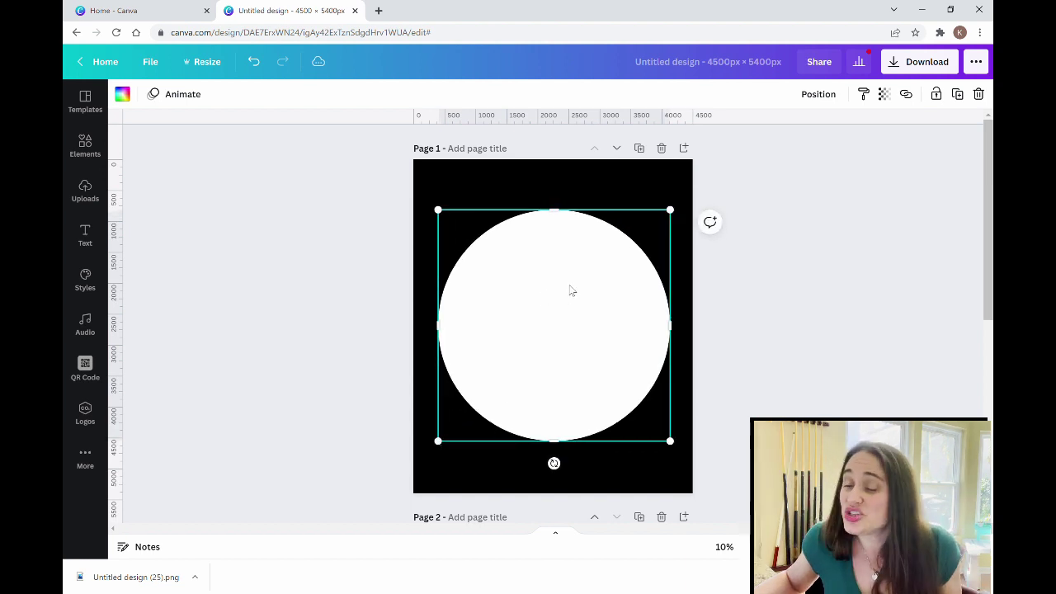
drag(569, 294, 572, 293)
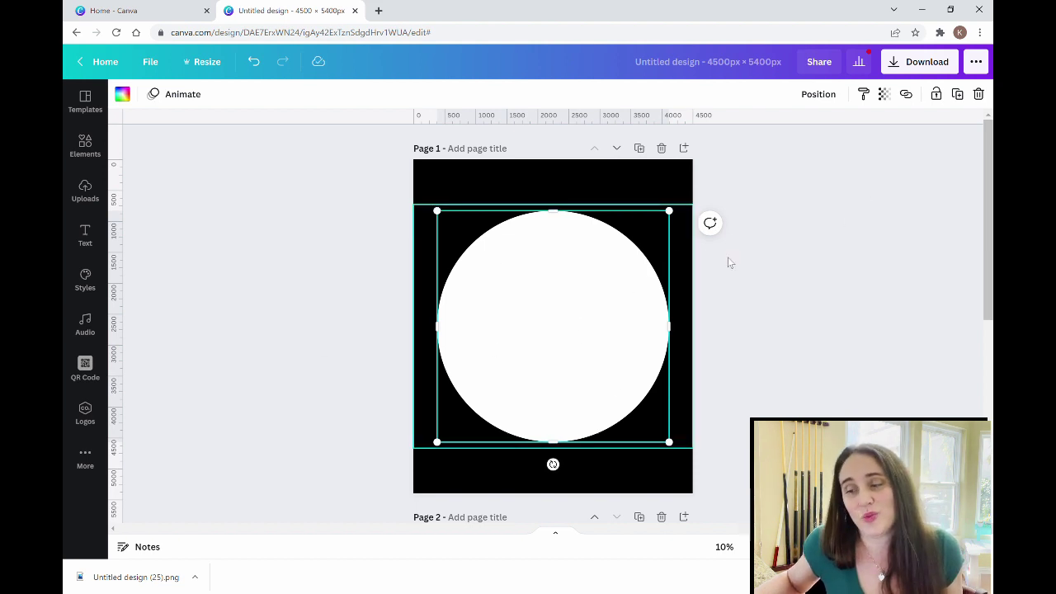
- Preview the white circle over the photo at transparency values 53 and 34, and restore it to 100
click(884, 94)
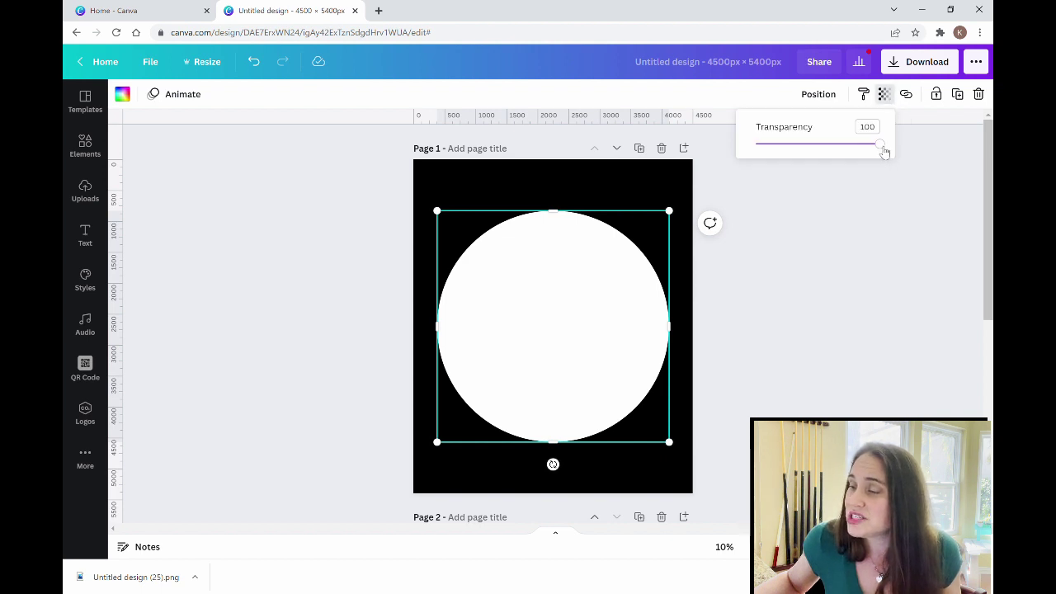
drag(884, 151, 827, 155)
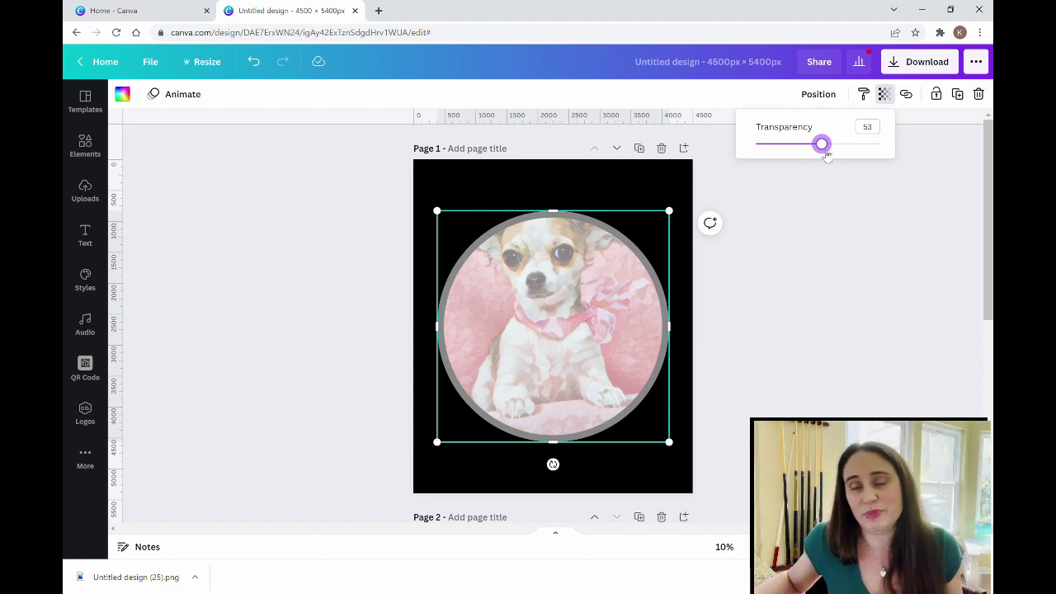
drag(823, 145, 800, 145)
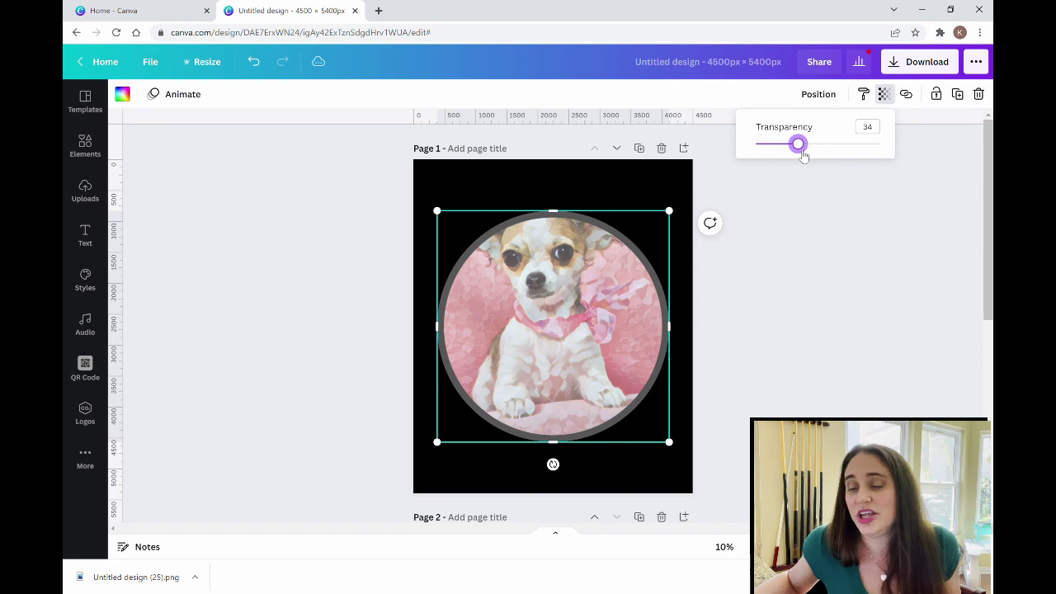
drag(800, 146, 902, 144)
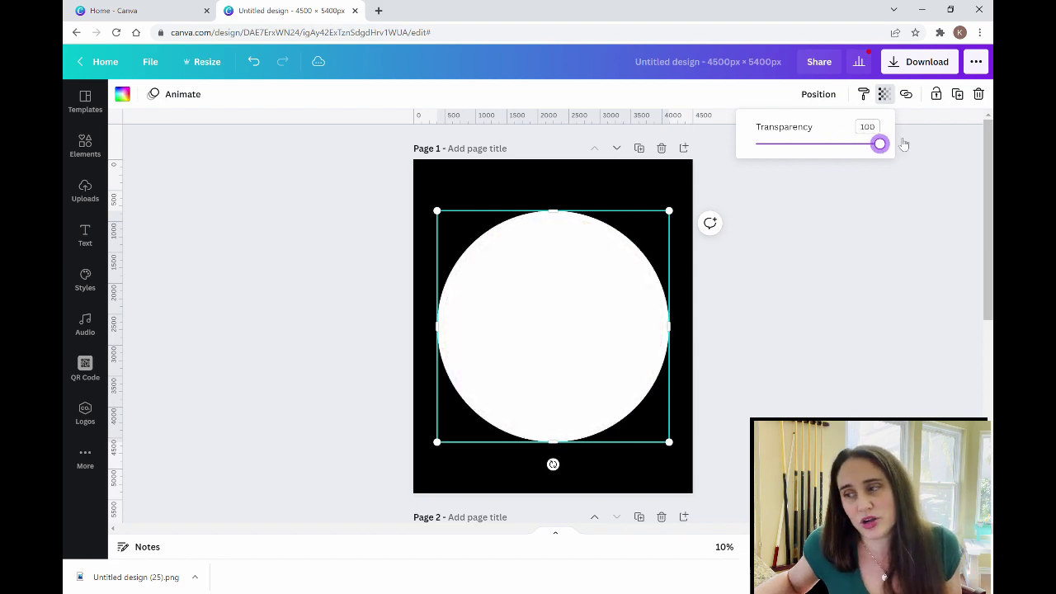
click(788, 401)
- Send the white circle to the back so it forms a border behind the chihuahua image
right_click(615, 354)
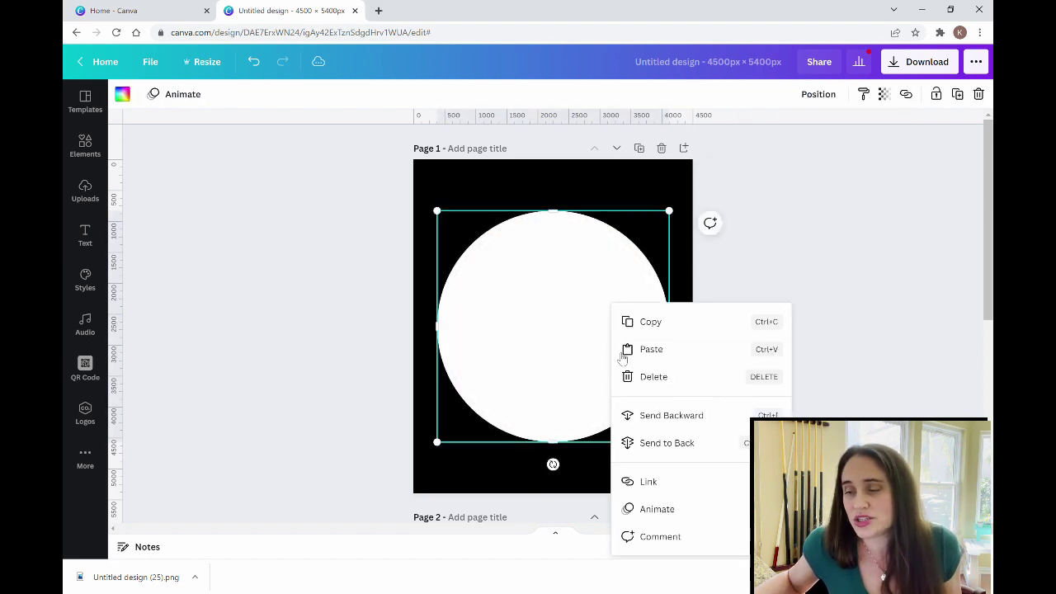
click(691, 442)
click(863, 370)
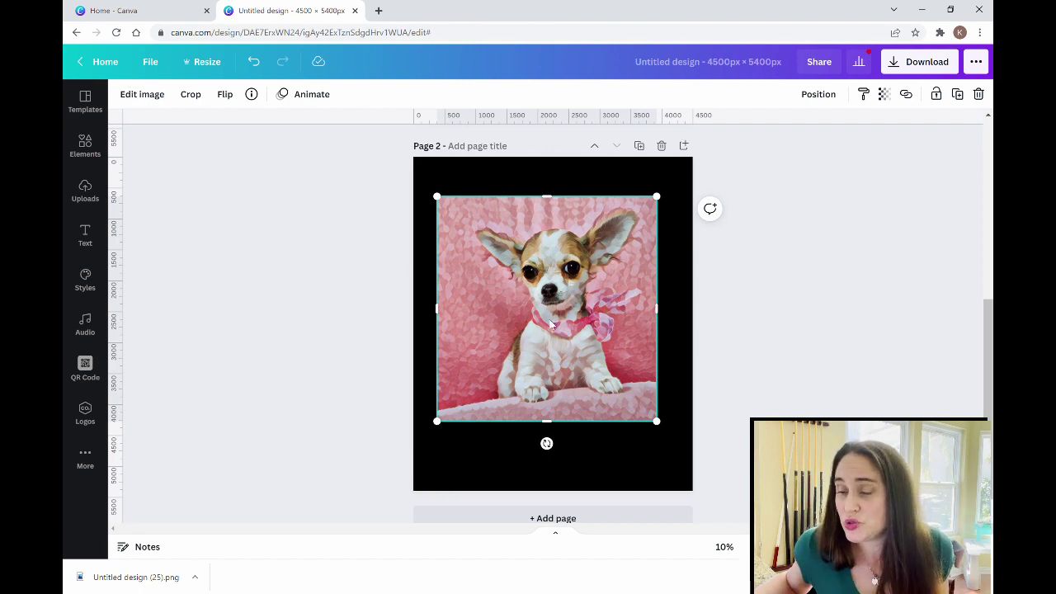
- Remove the background from the page 2 chihuahua photo and erase the leftover pink areas around the bow
click(560, 176)
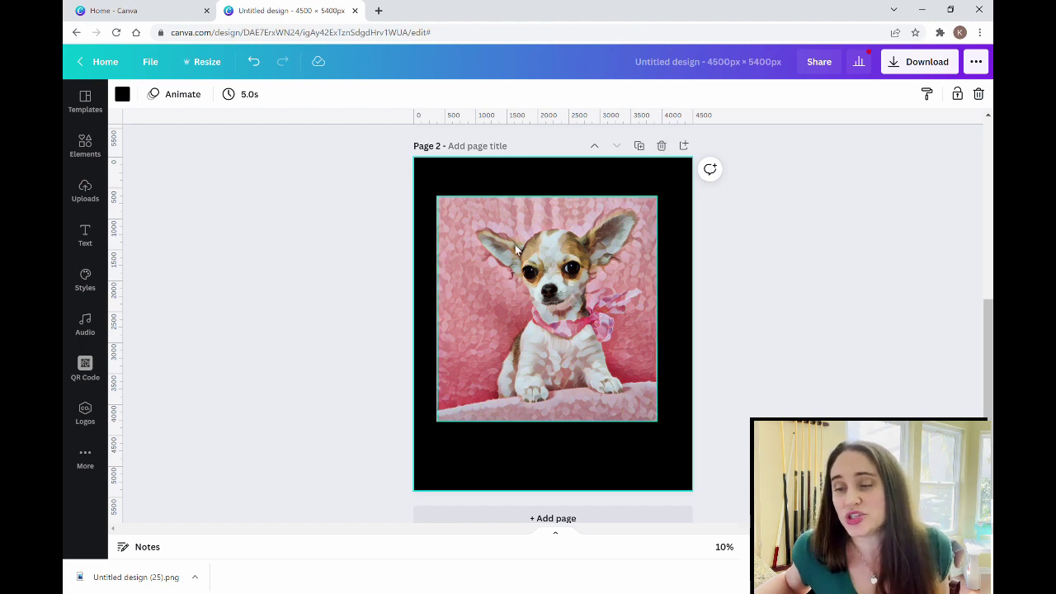
click(560, 307)
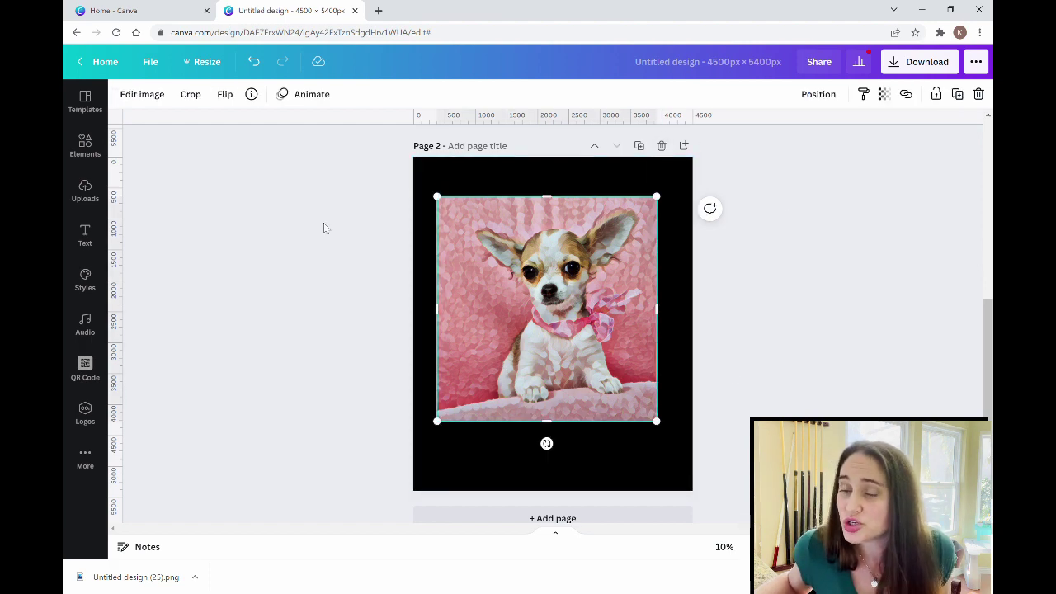
click(142, 95)
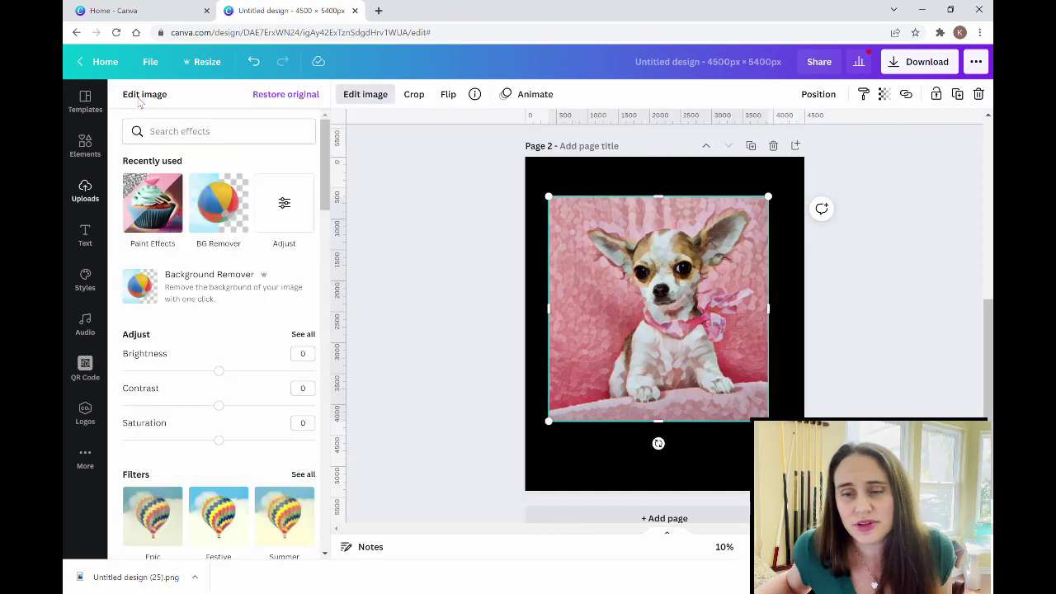
click(150, 298)
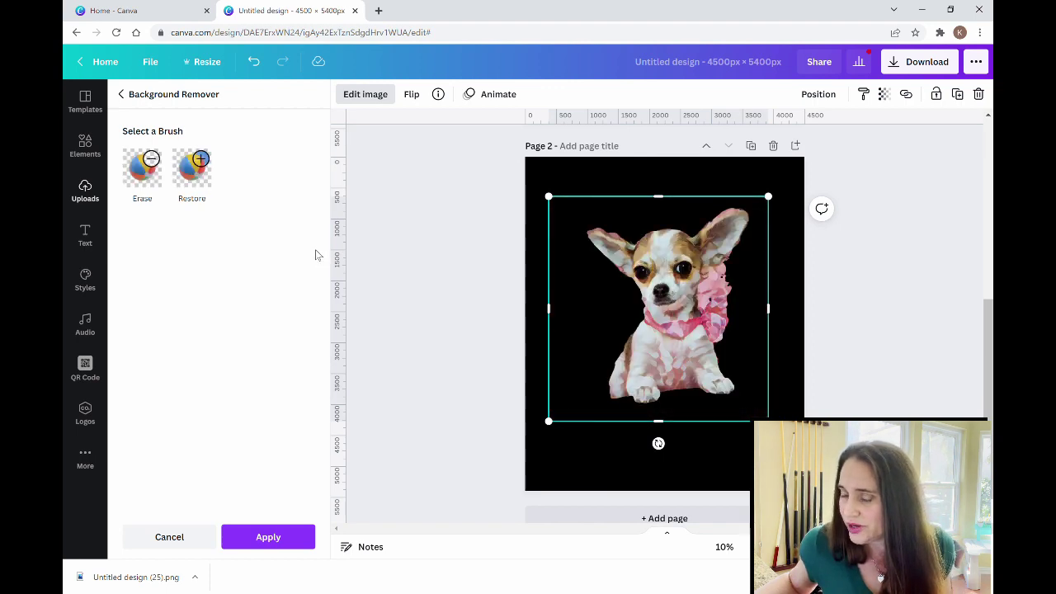
click(144, 173)
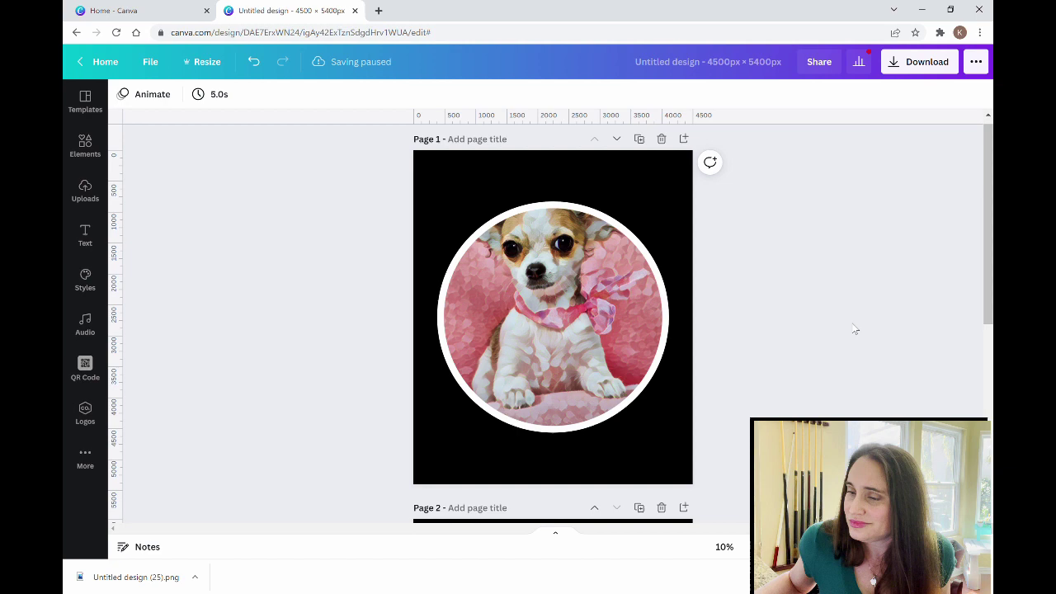
- Move the chihuahua cutout from page 2 onto the bordered circle image on page 1
scroll(855, 338, down, 3)
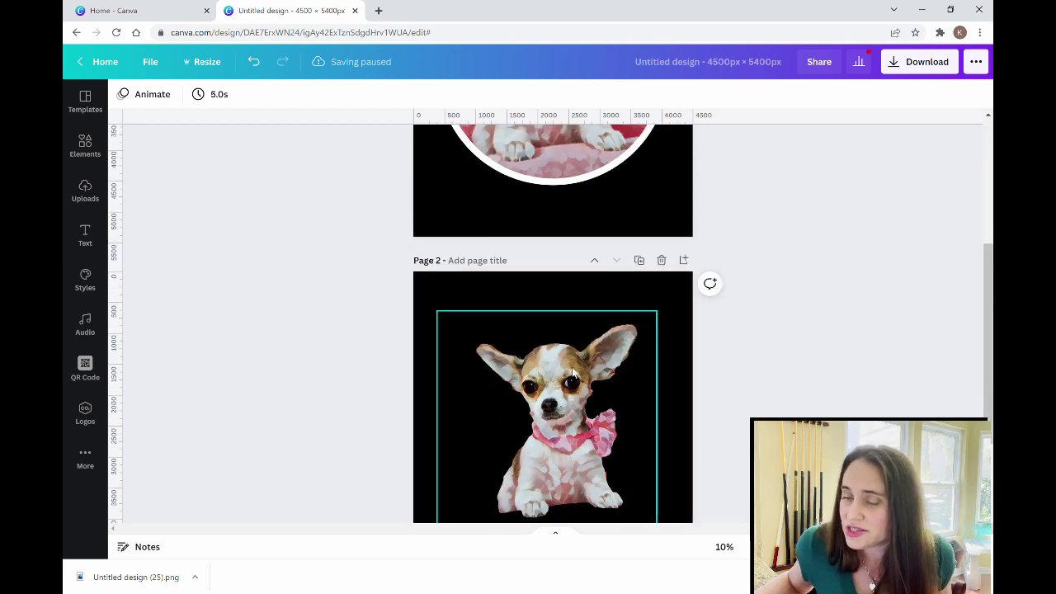
click(597, 304)
scroll(676, 405, down, 3)
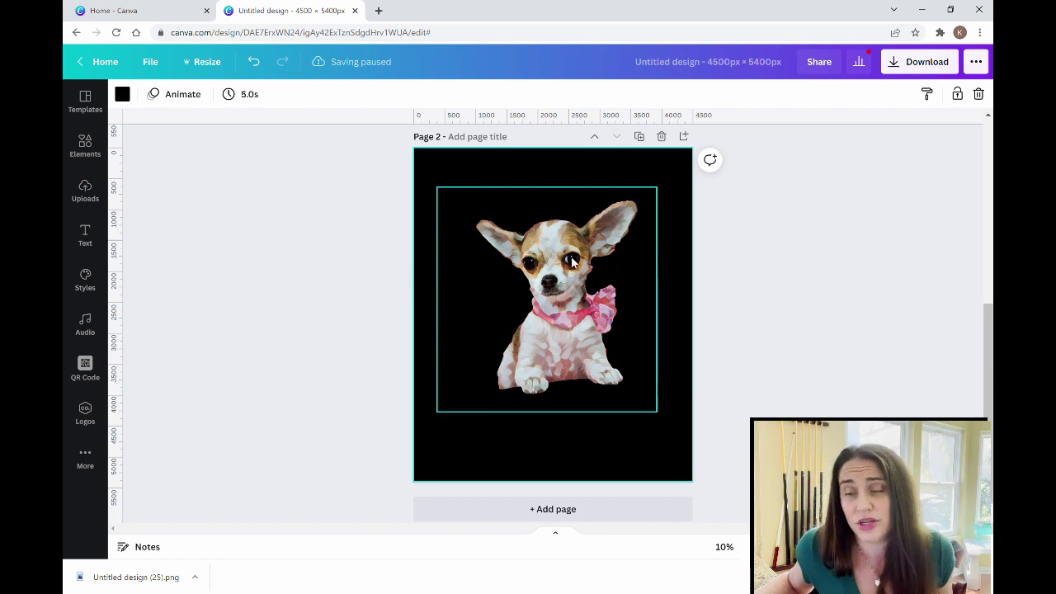
scroll(572, 261, up, 4)
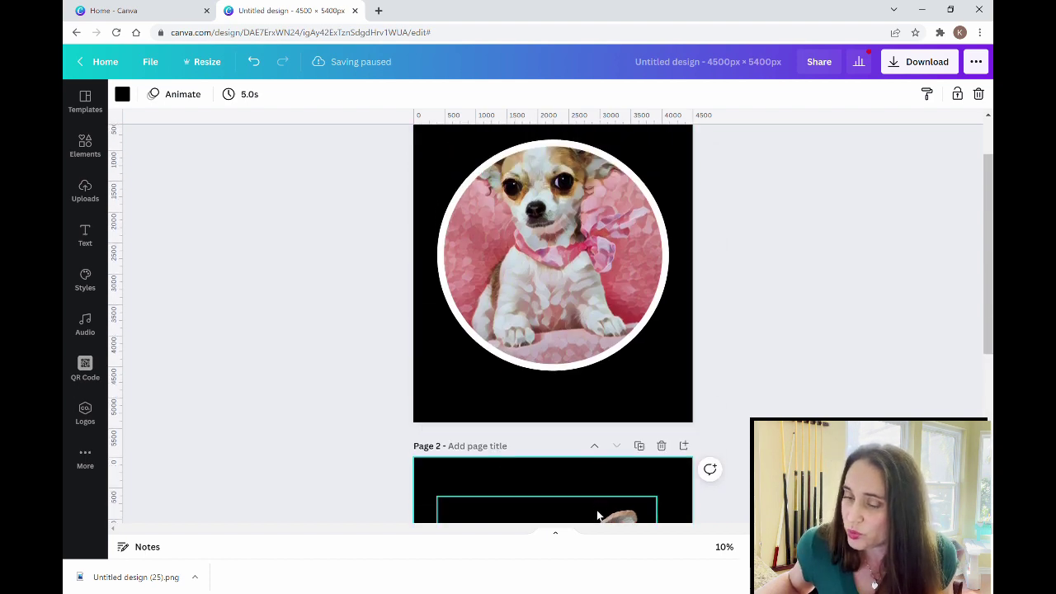
drag(598, 516, 578, 160)
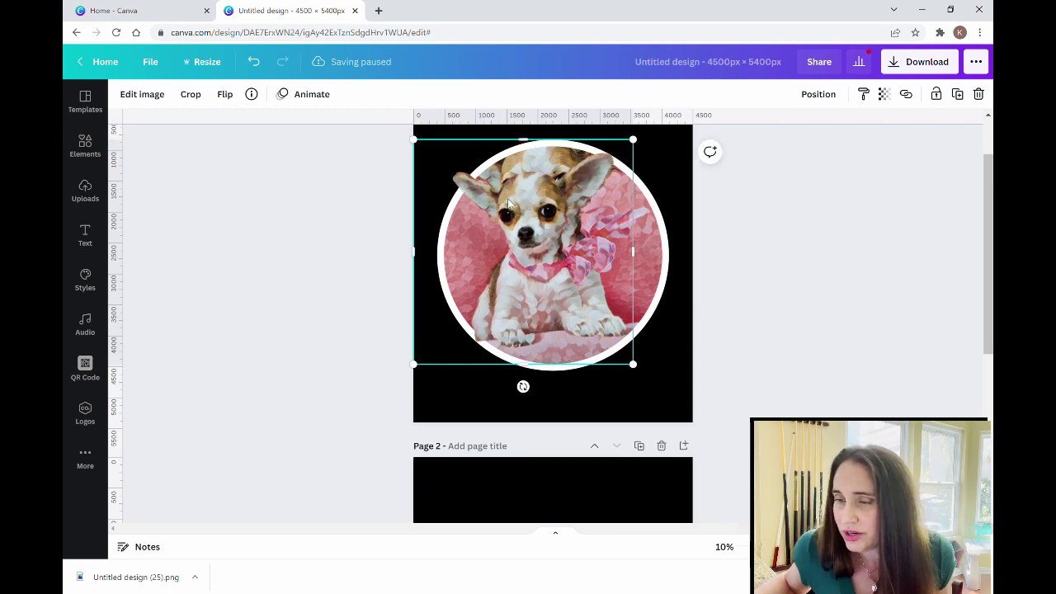
- Enlarge the chihuahua cutout and place it over the matching dog in the circle, with the head extending above the border
drag(636, 374, 698, 430)
scroll(709, 396, up, 1)
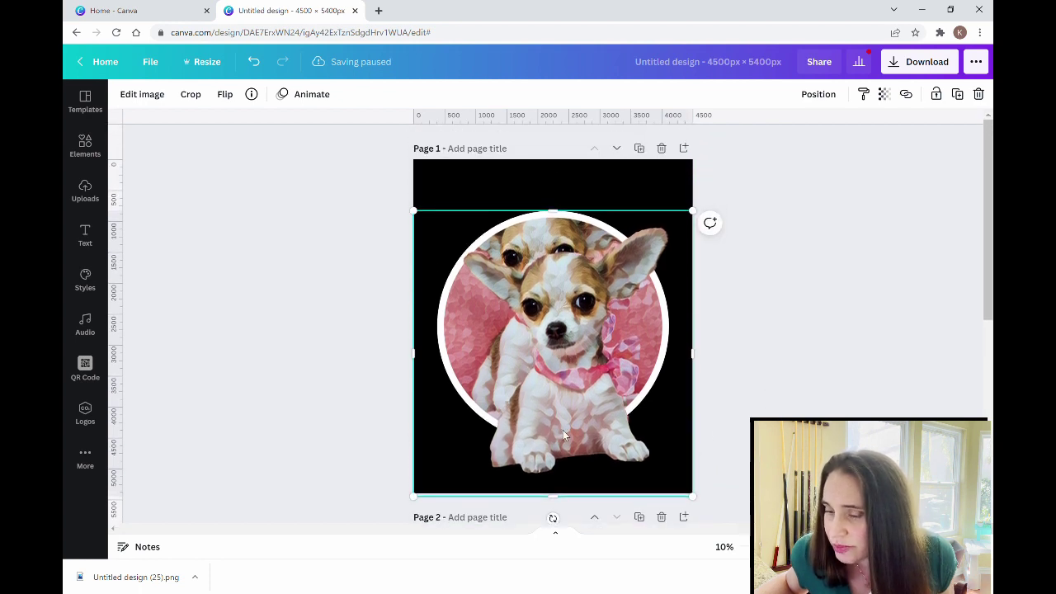
drag(563, 430, 550, 382)
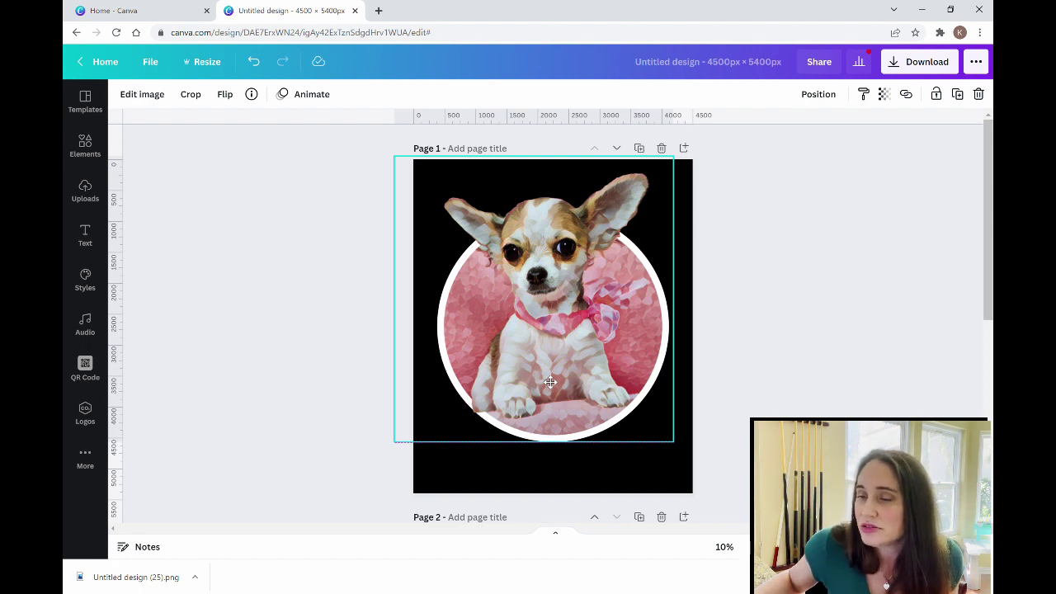
click(549, 382)
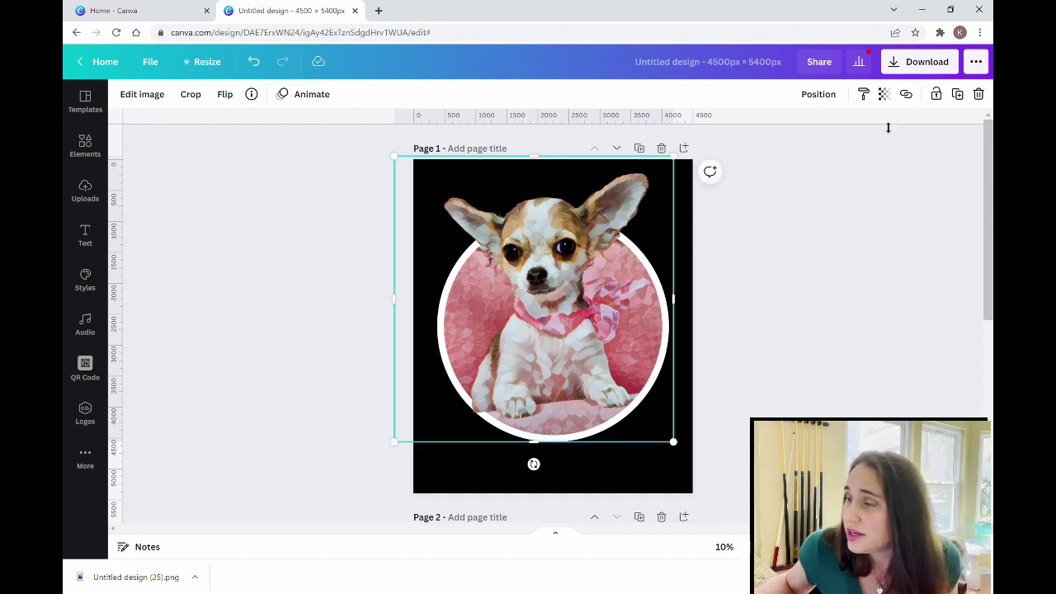
- Set the cutout's transparency to 34 and align it with the dog underneath, resizing it to about 4,395 × 4,513
click(884, 94)
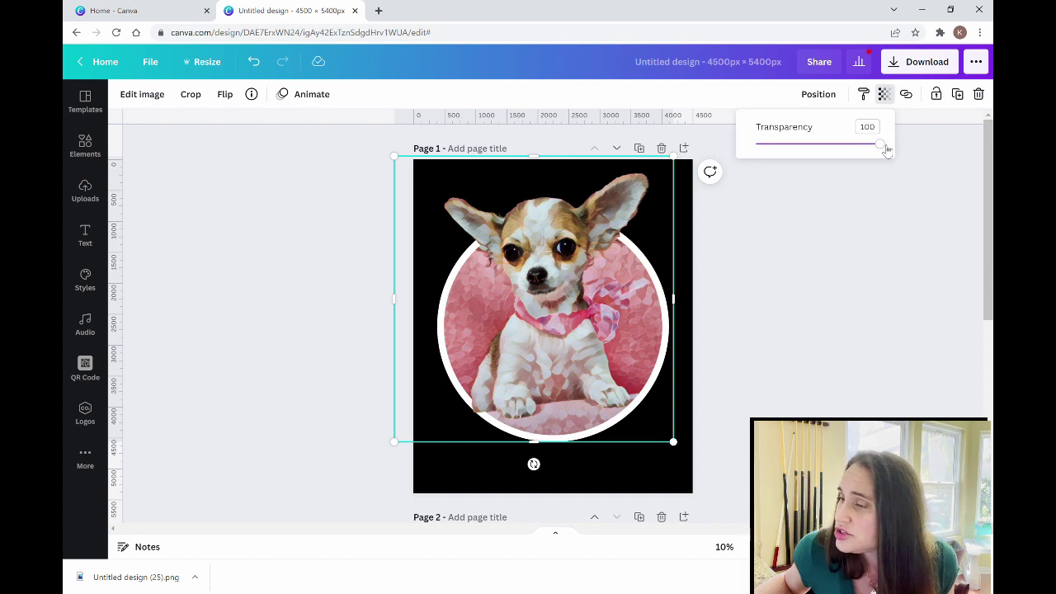
drag(886, 149, 802, 154)
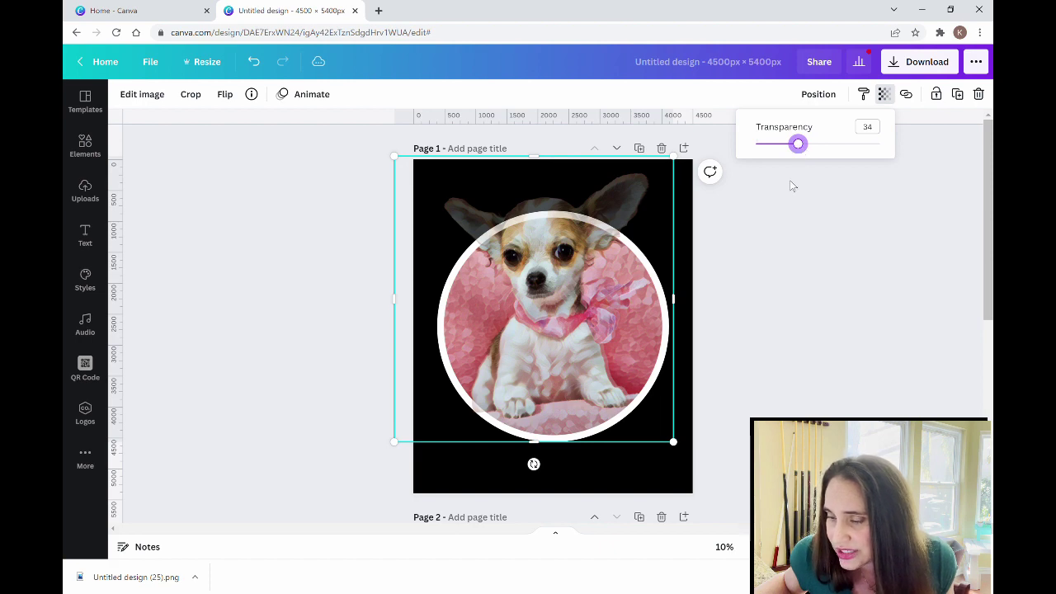
click(572, 354)
drag(569, 355, 573, 361)
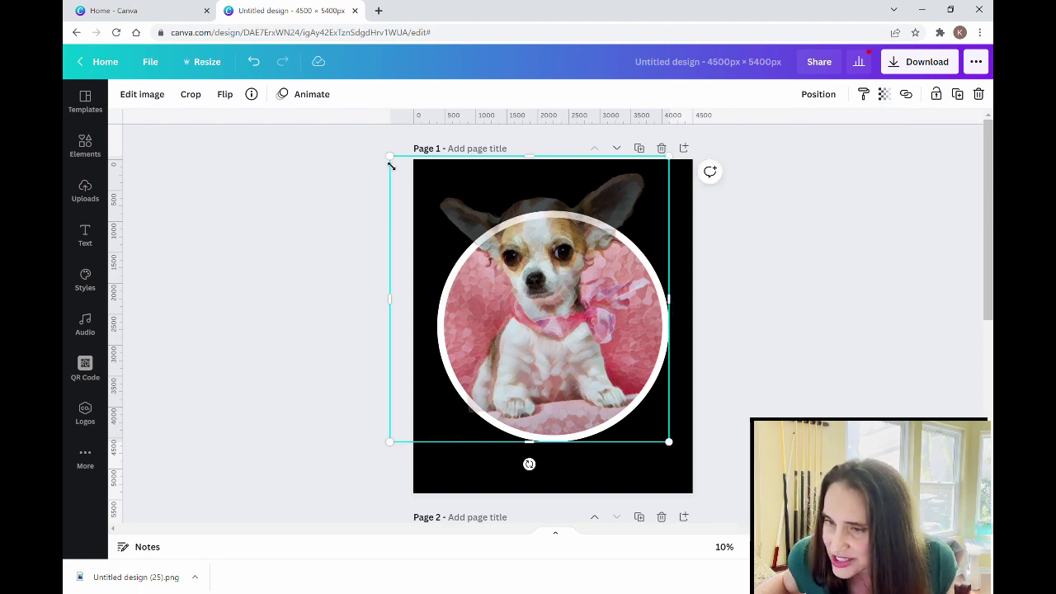
drag(393, 162, 396, 164)
mouse_move(546, 340)
mouse_down()
mouse_move(565, 341)
mouse_move(556, 348)
mouse_up()
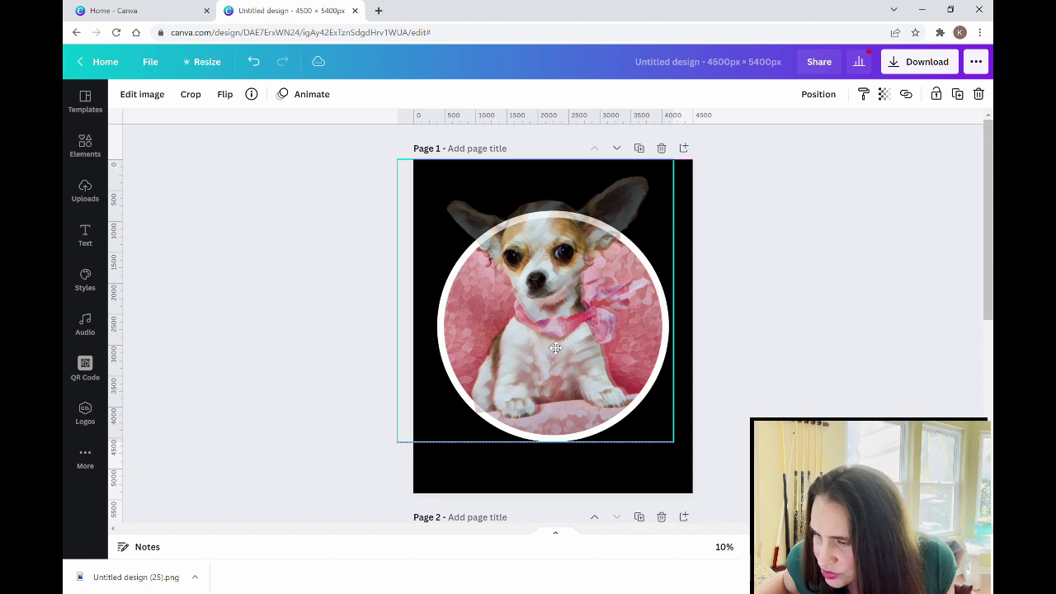
drag(556, 348, 555, 348)
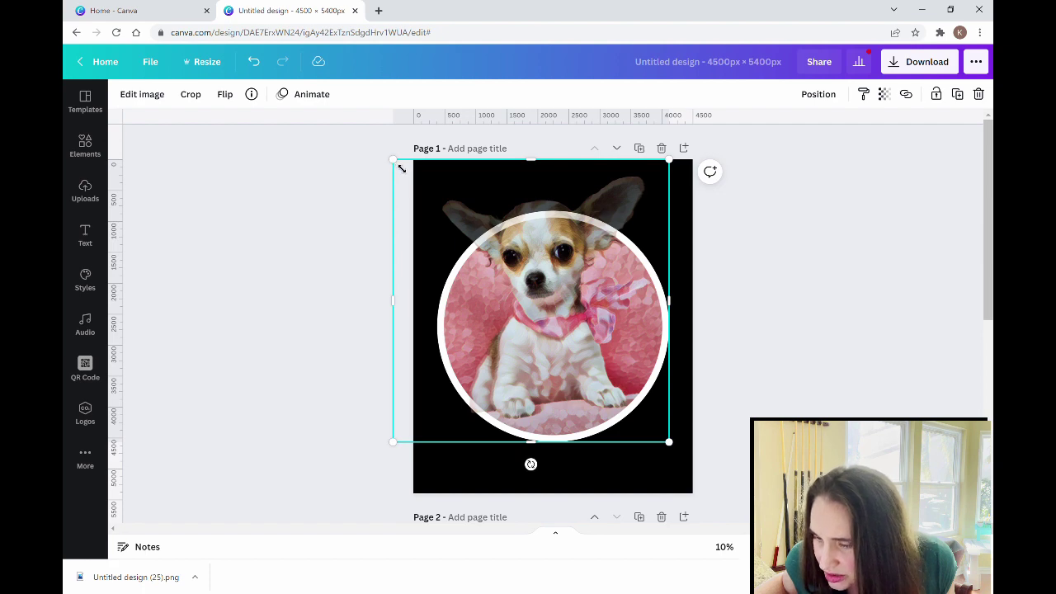
drag(401, 168, 403, 169)
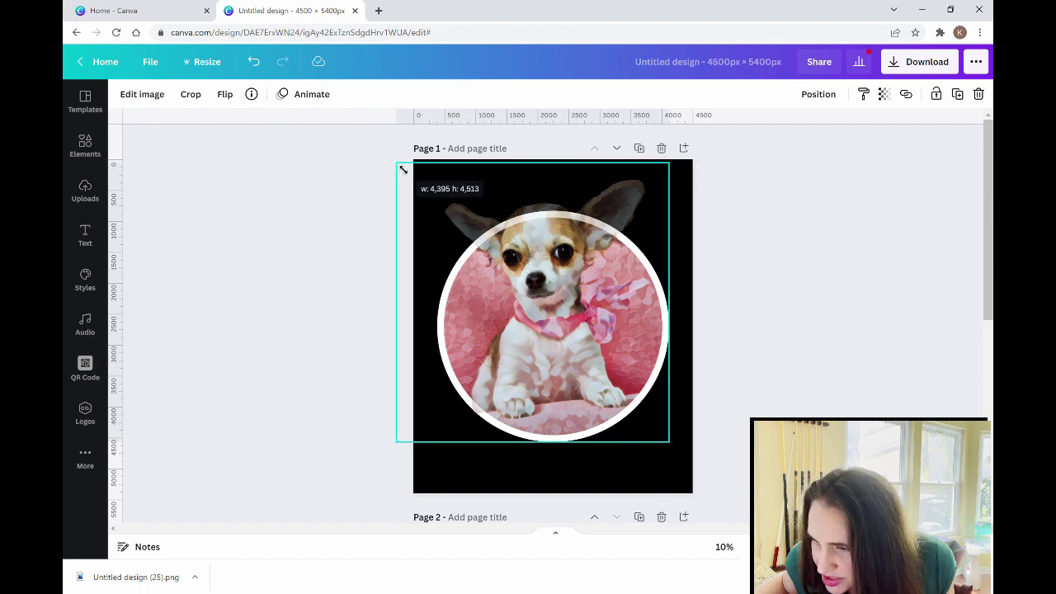
drag(403, 169, 403, 169)
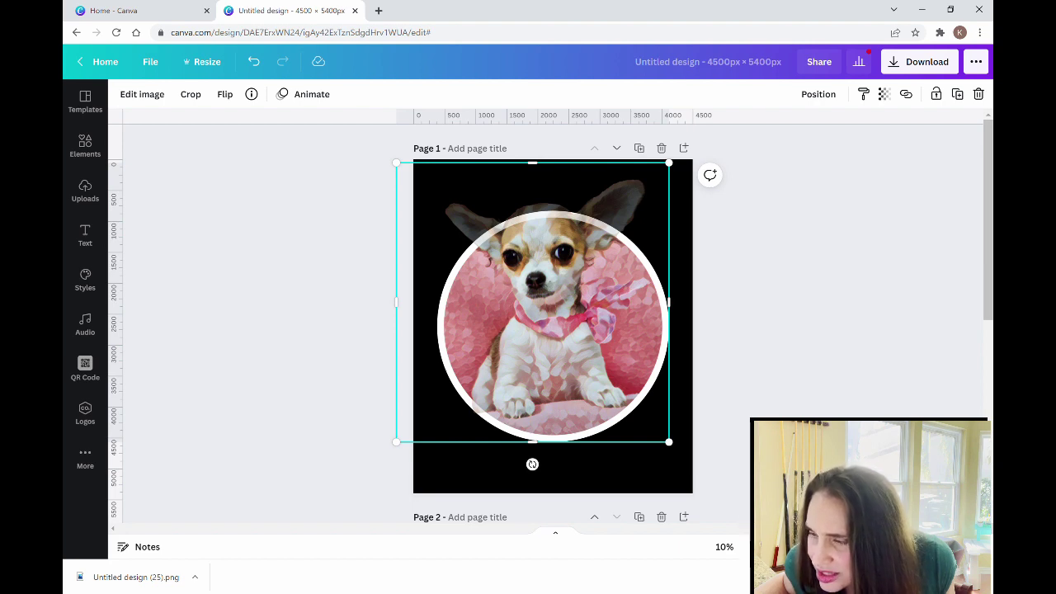
- Set the chihuahua cutout's transparency to 100
click(771, 357)
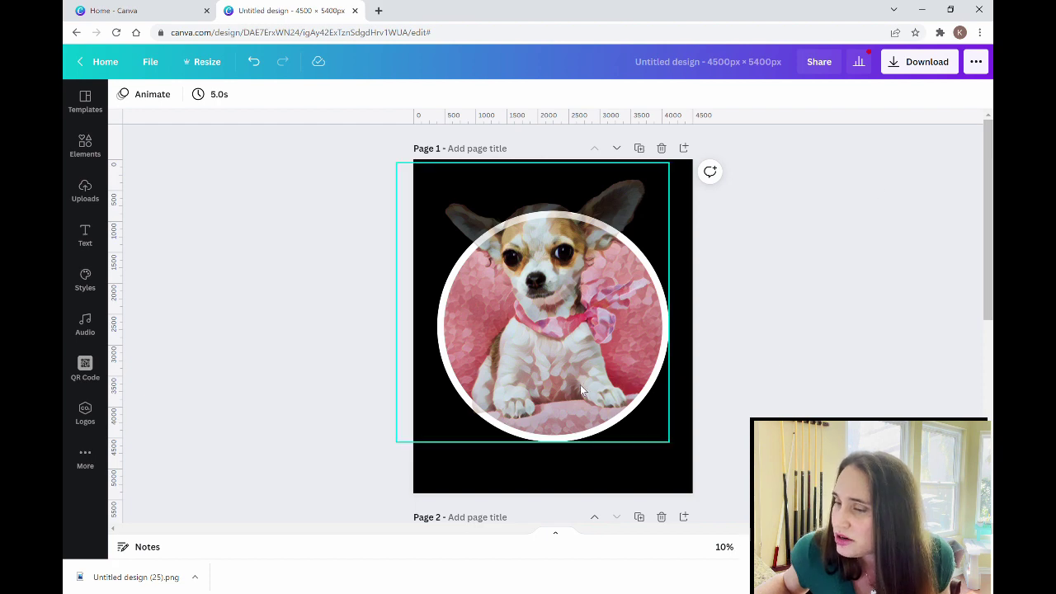
click(579, 326)
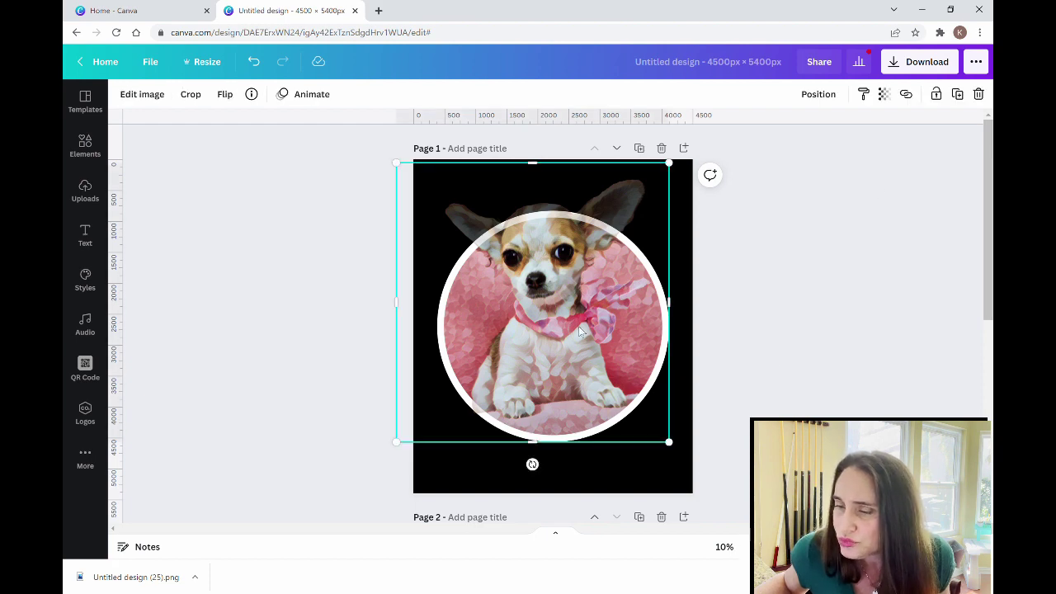
click(883, 94)
drag(798, 145, 953, 150)
click(781, 273)
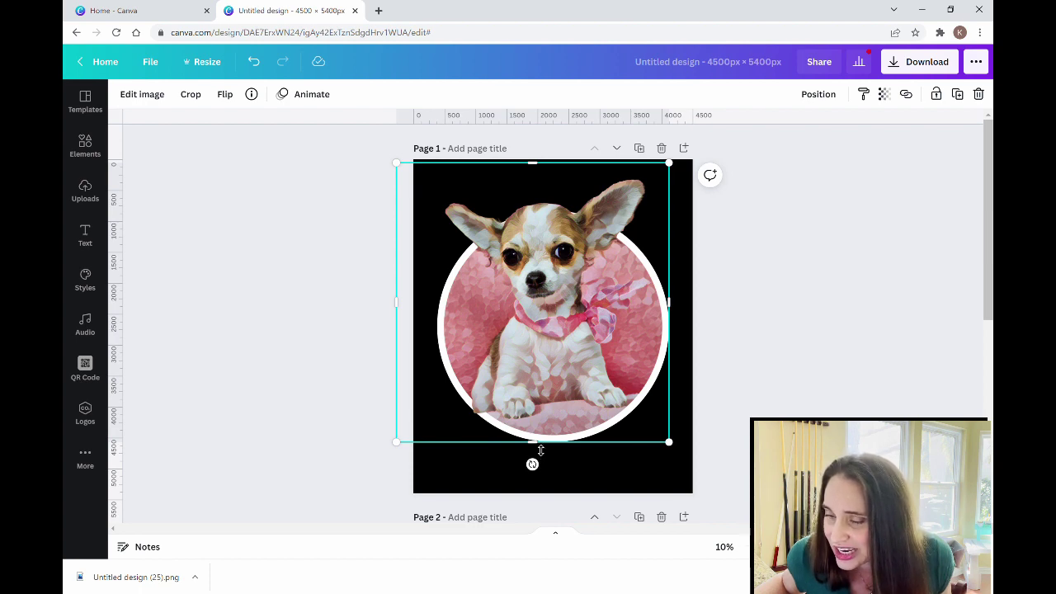
- Crop the cutout's lower edge up to the paws, to a height of about 3,763
drag(540, 449, 544, 403)
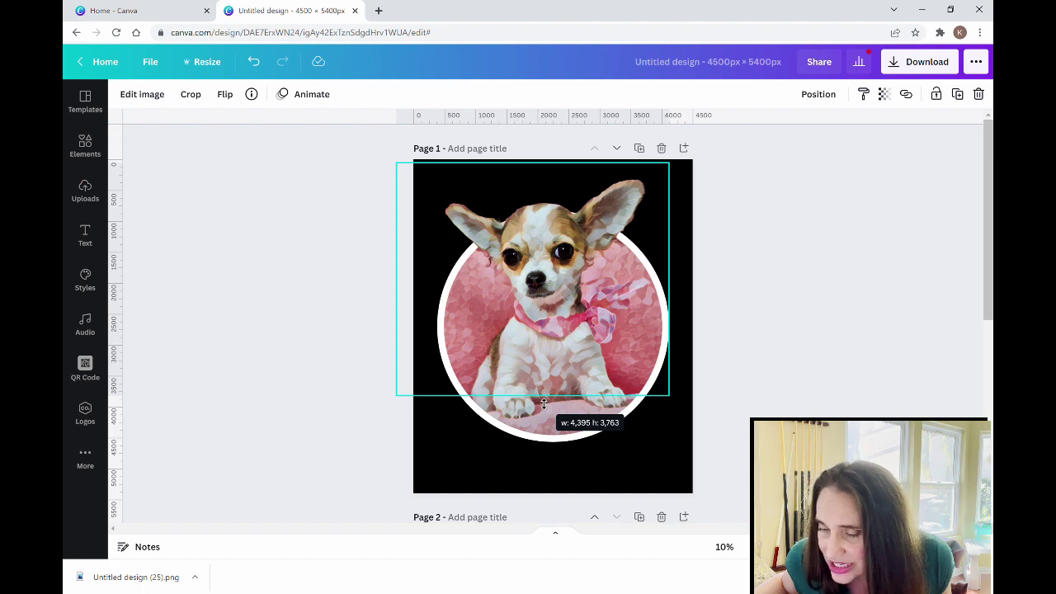
drag(544, 403, 544, 404)
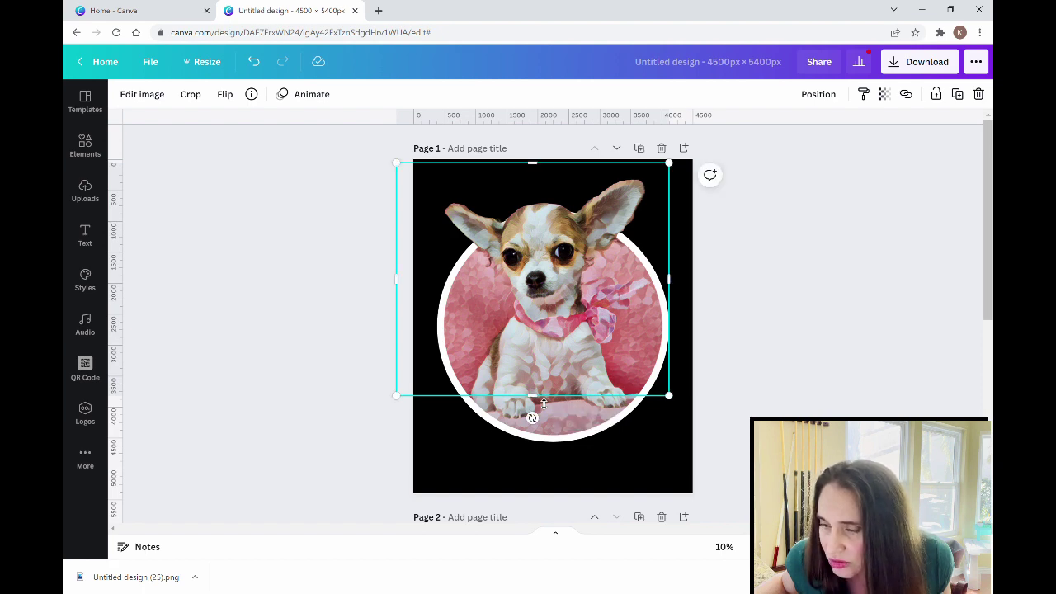
click(822, 396)
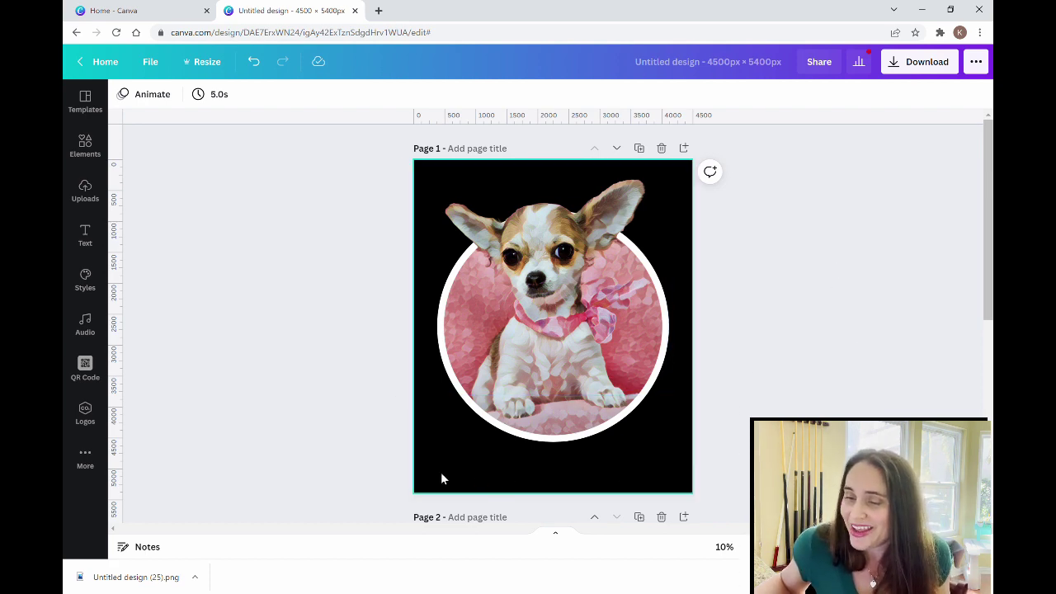
- Add a text box to the empty black page 2
scroll(737, 388, down, 3)
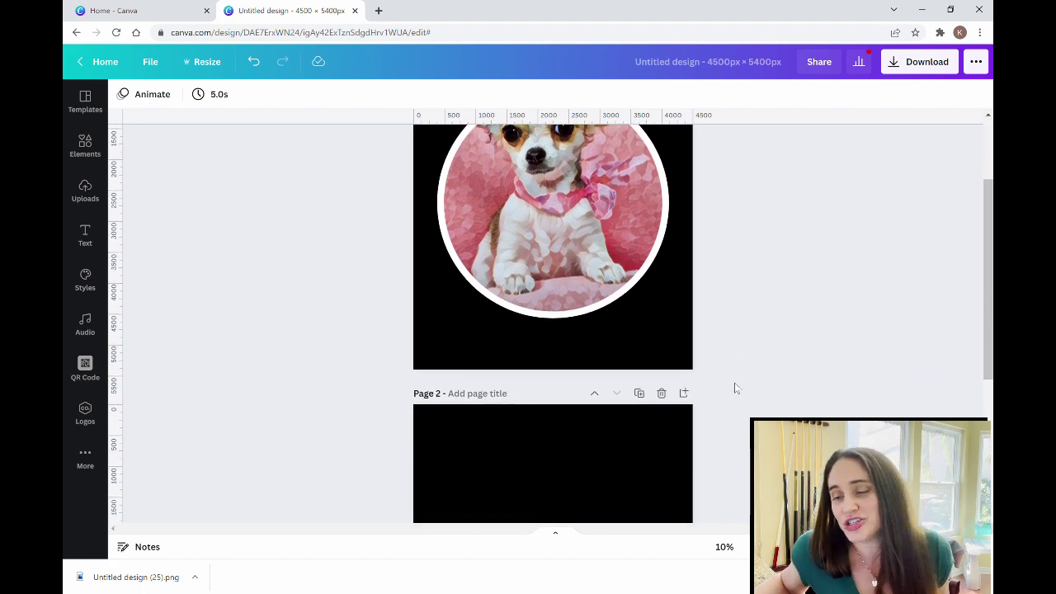
scroll(734, 385, up, 3)
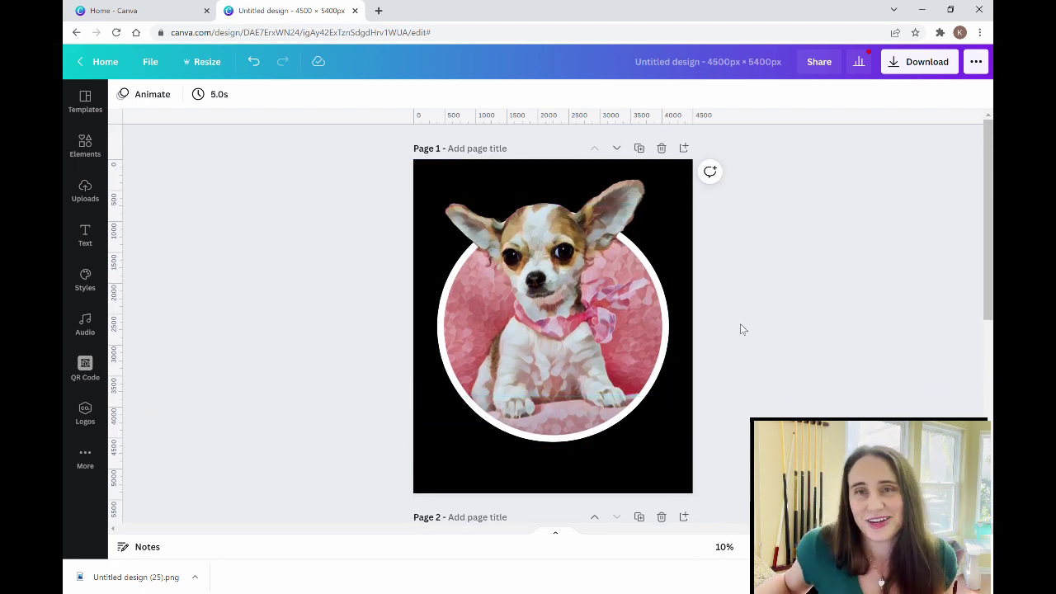
scroll(740, 324, down, 3)
scroll(569, 425, down, 2)
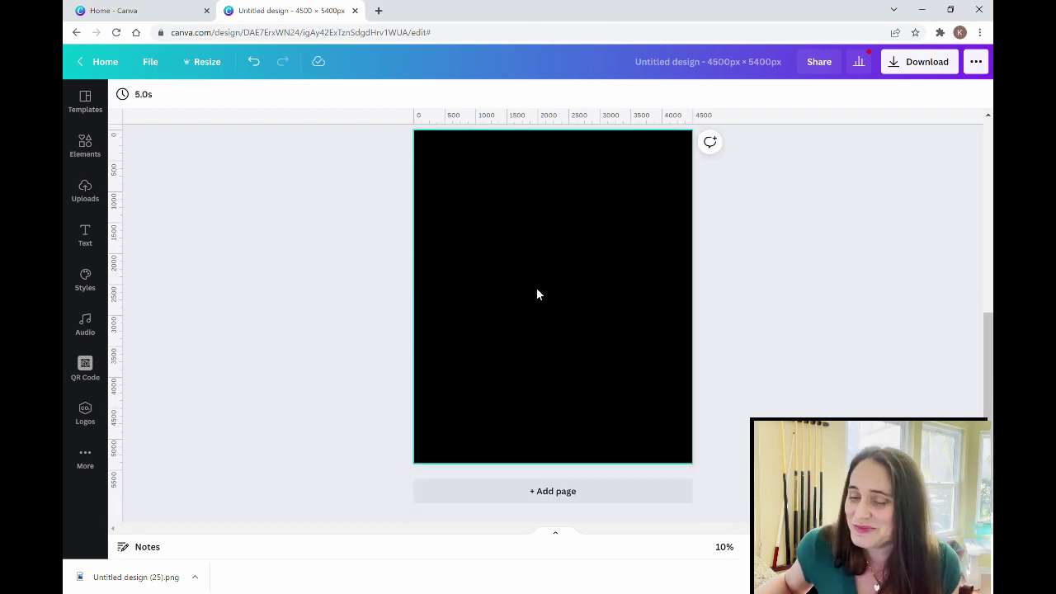
click(540, 295)
key(t)
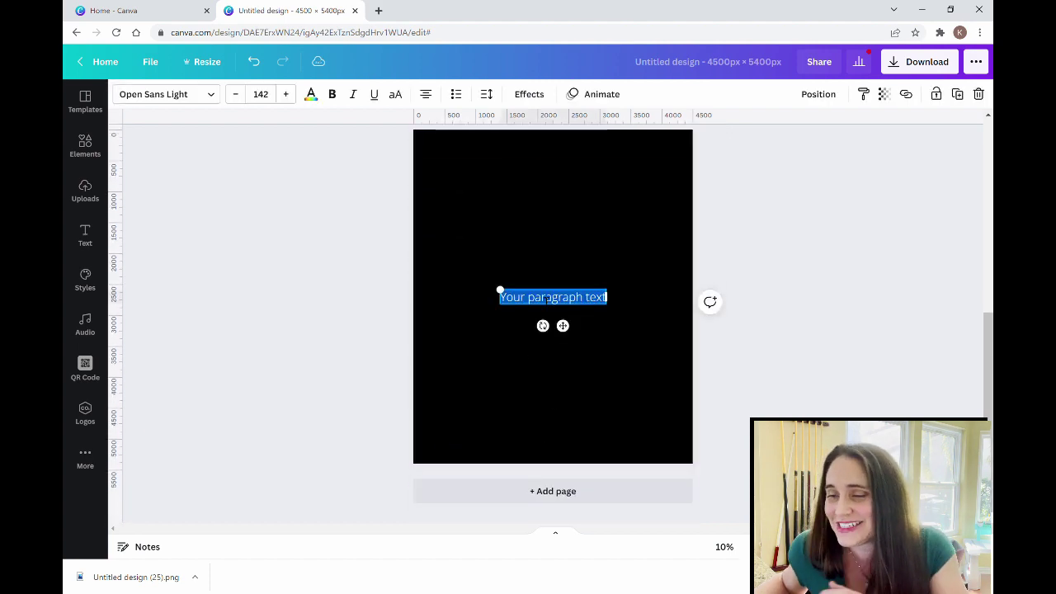
- Colour the page 2 text with the light pink taken from the chihuahua photo's colours
click(311, 93)
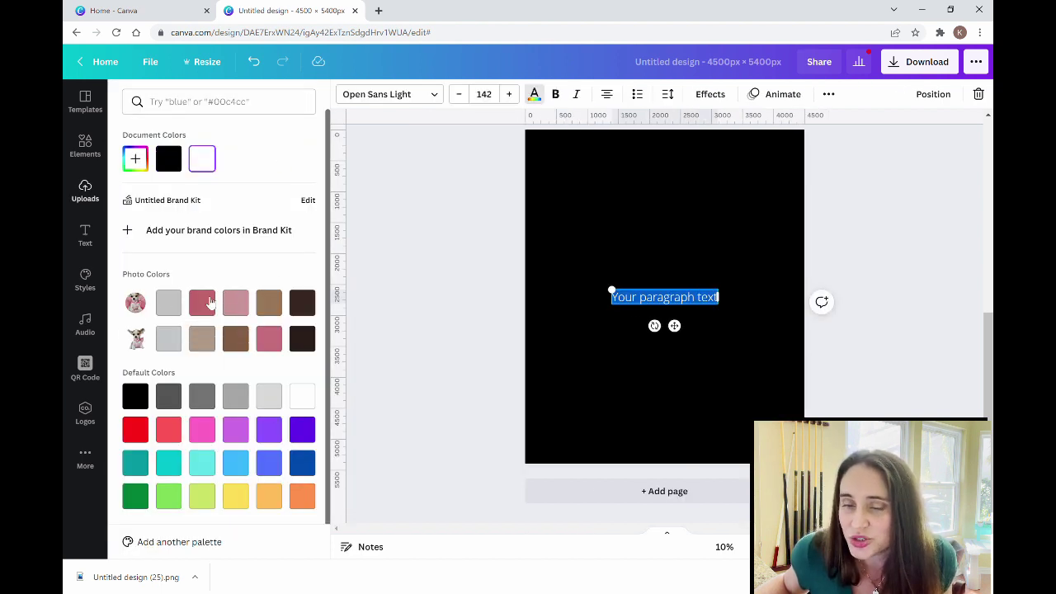
click(236, 304)
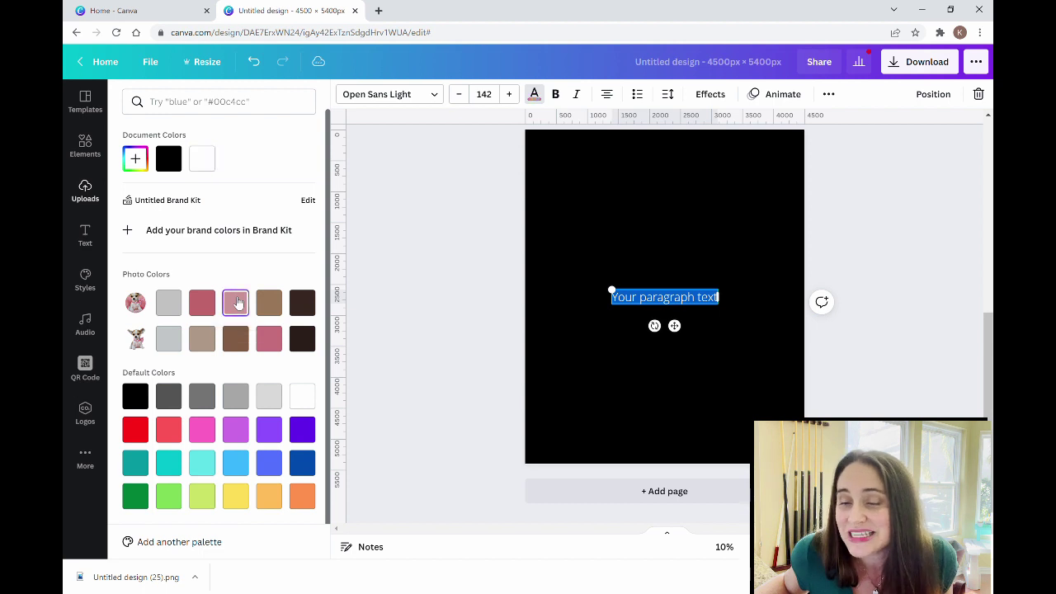
click(410, 259)
click(655, 368)
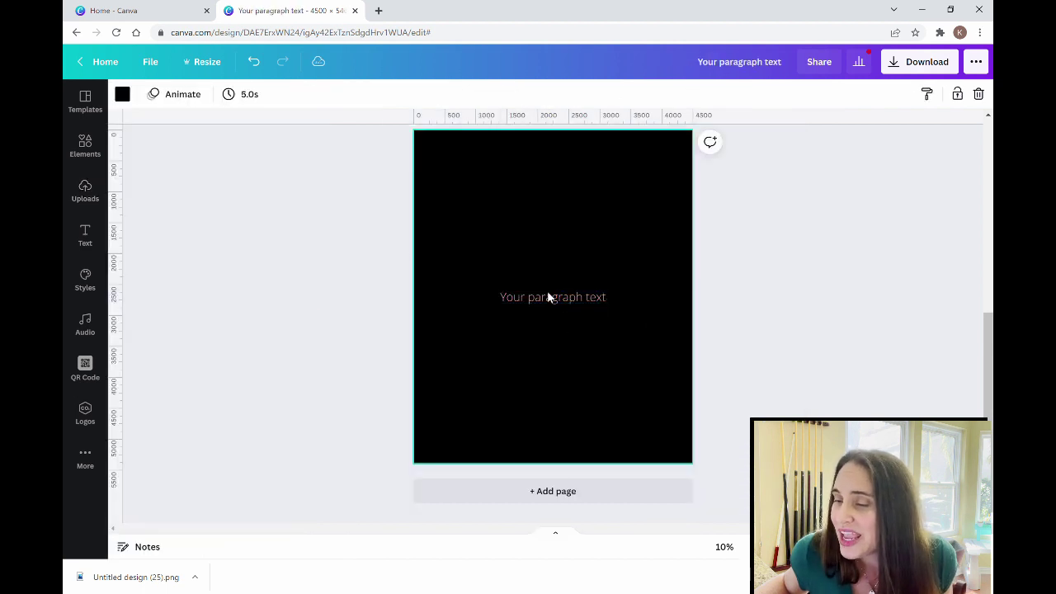
- Replace the placeholder text on page 2 with "Princess"
click(512, 302)
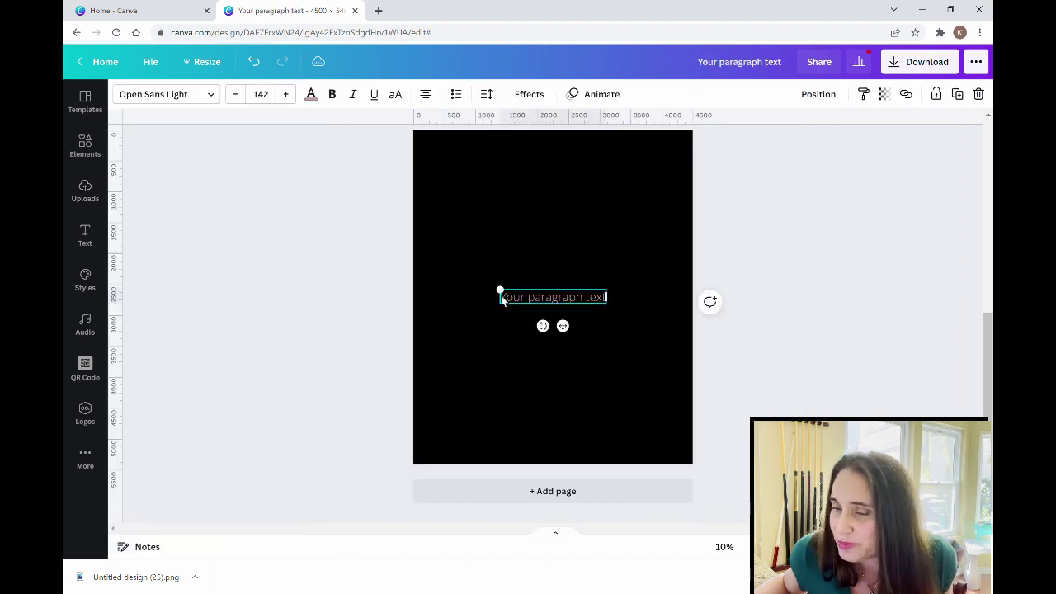
double_click(503, 302)
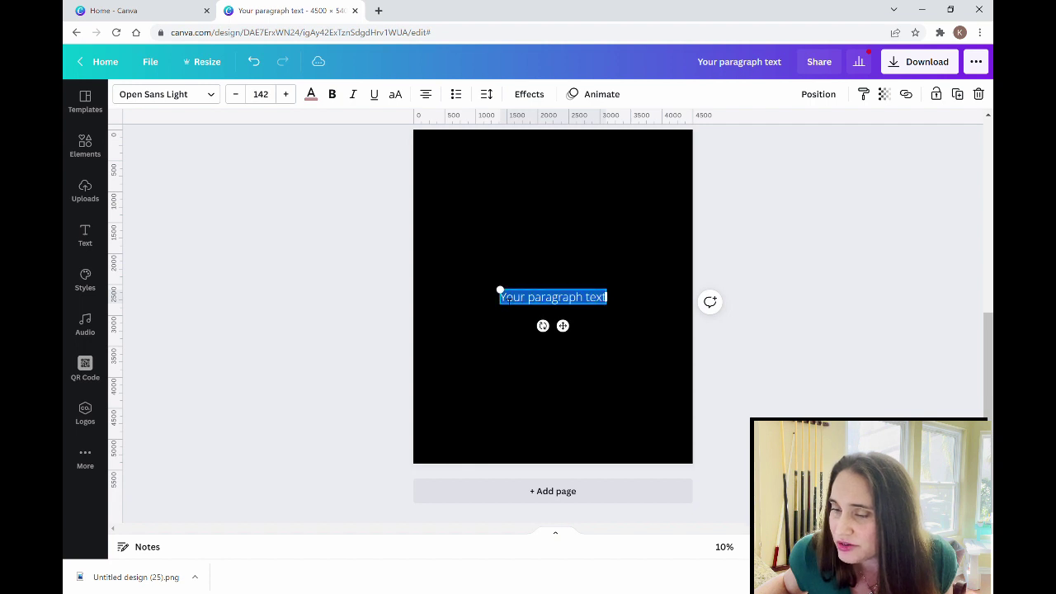
key(BackSpace)
text(Pr)
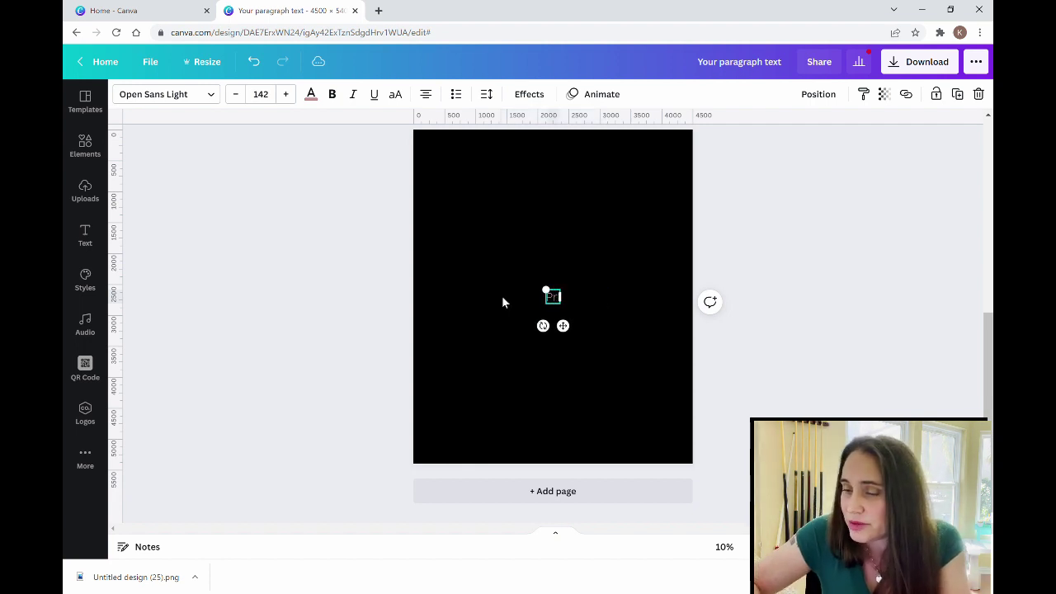
text(incess)
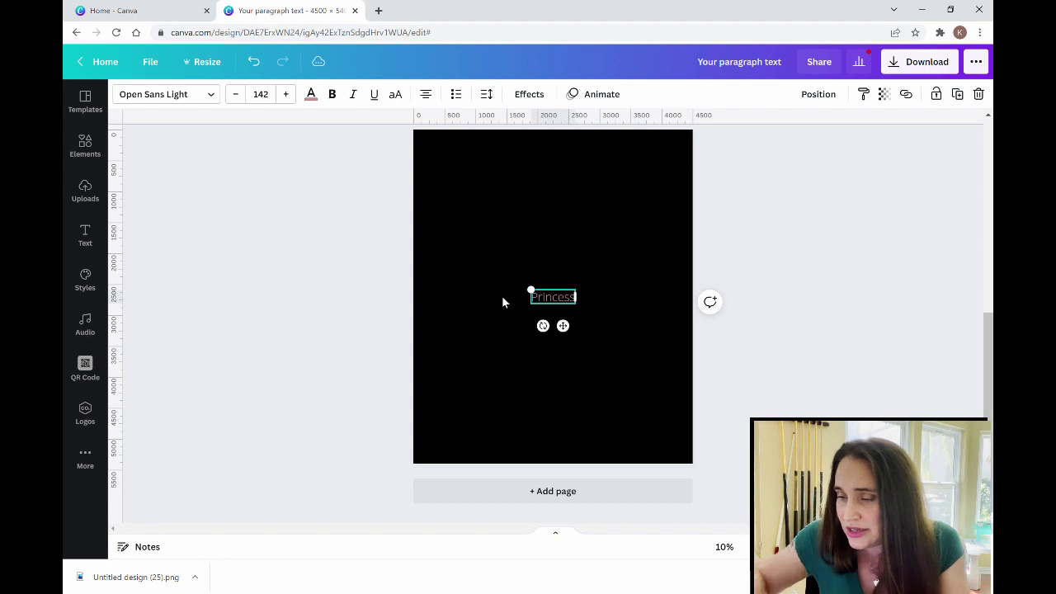
- Change the font of the "Princess" text to Nexa Script Light
click(193, 95)
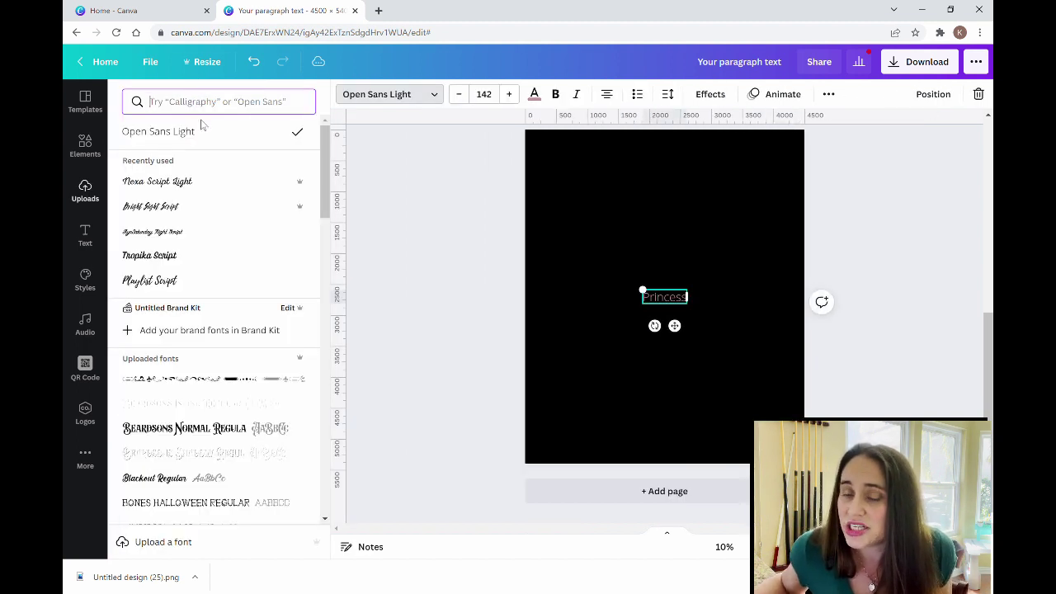
click(189, 185)
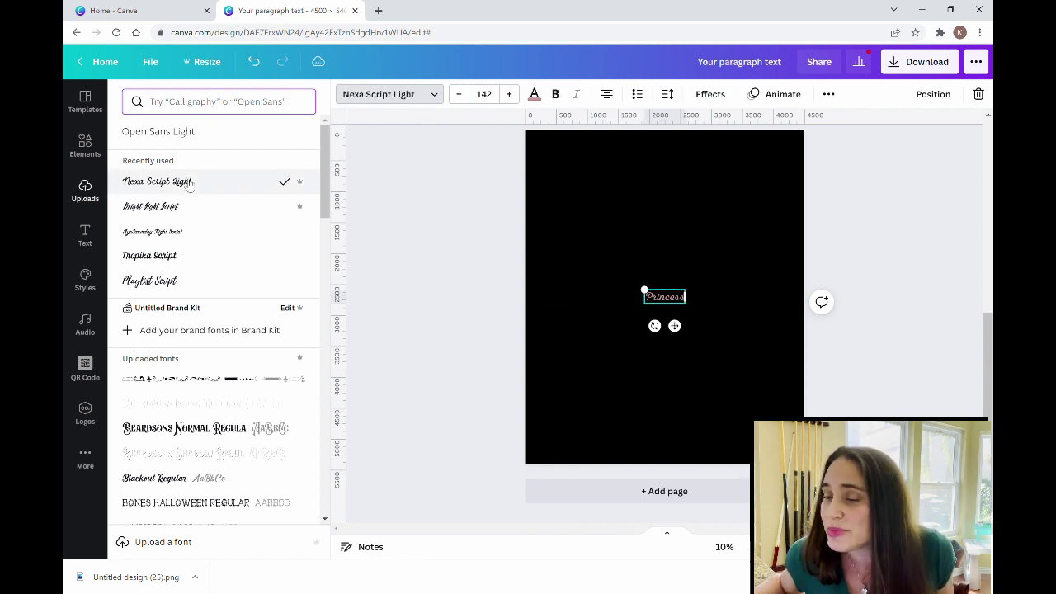
key(Escape)
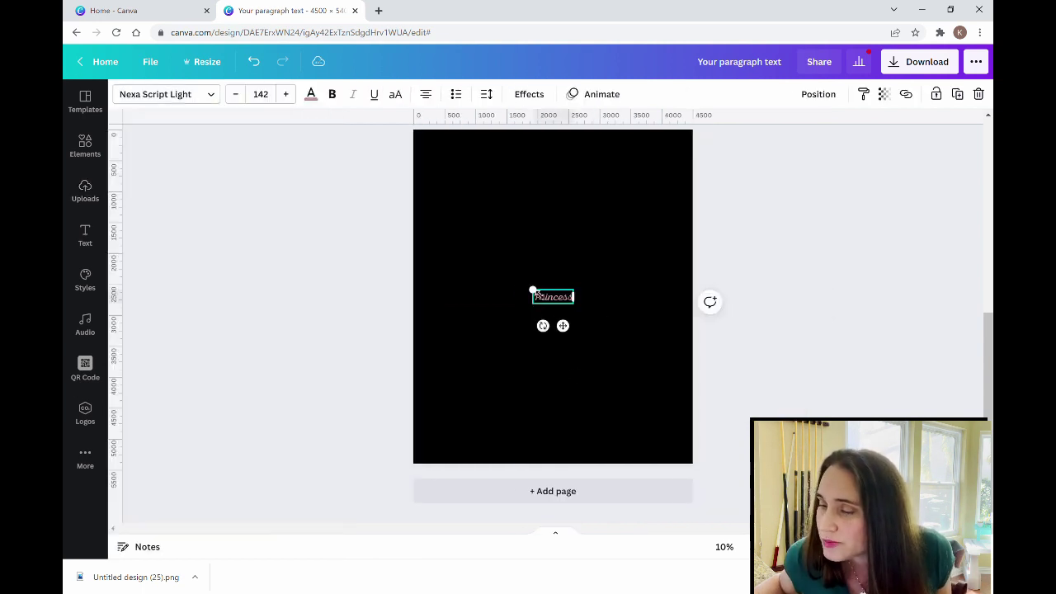
- Enlarge the "Princess" text to font size 825 and centre it horizontally on page 2
drag(533, 292, 429, 254)
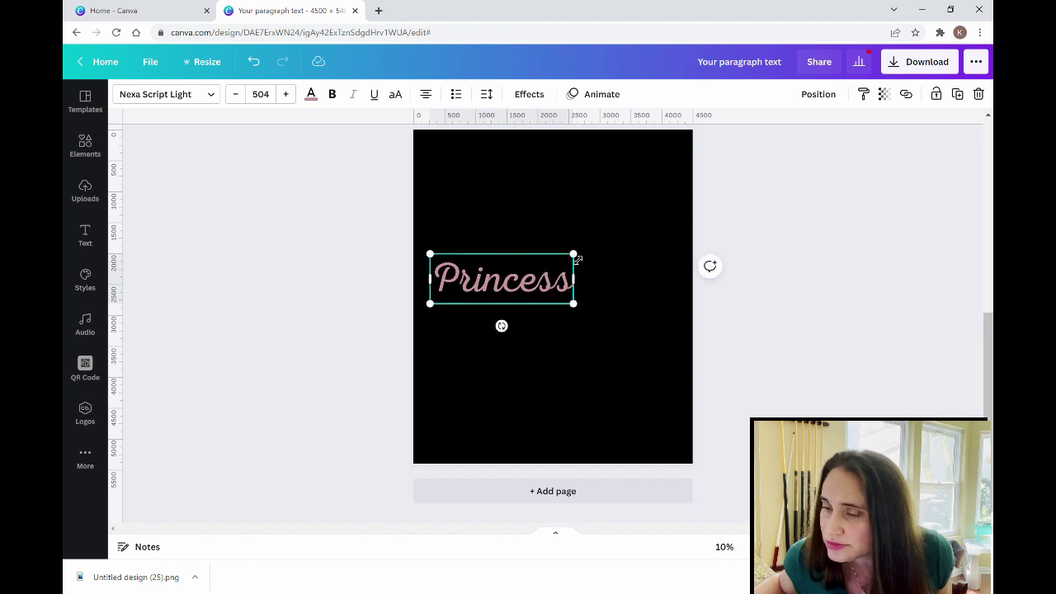
drag(576, 257, 666, 223)
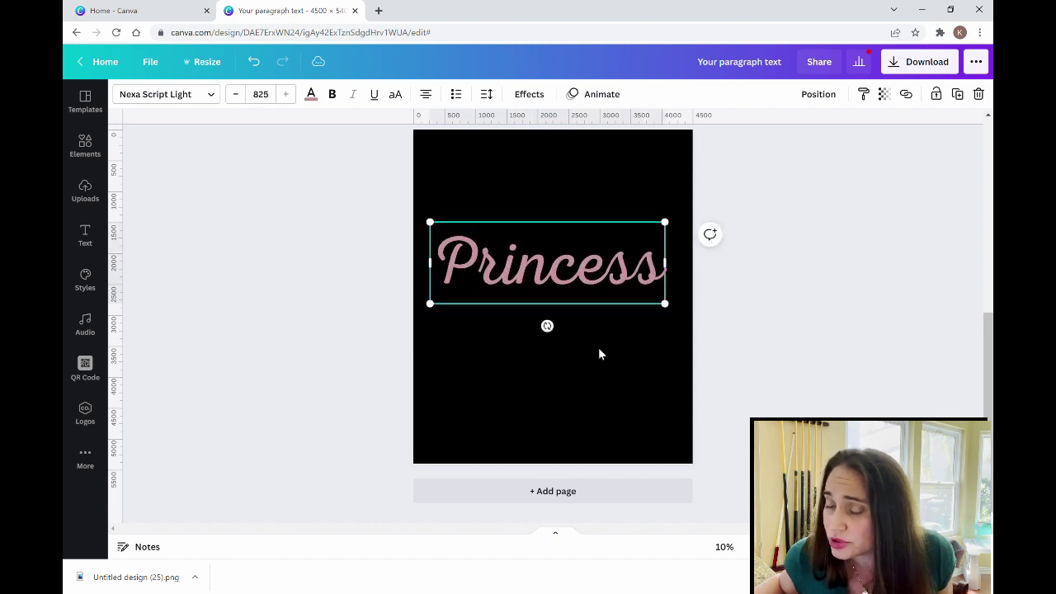
click(601, 393)
drag(570, 303, 576, 290)
key(ctrl+d)
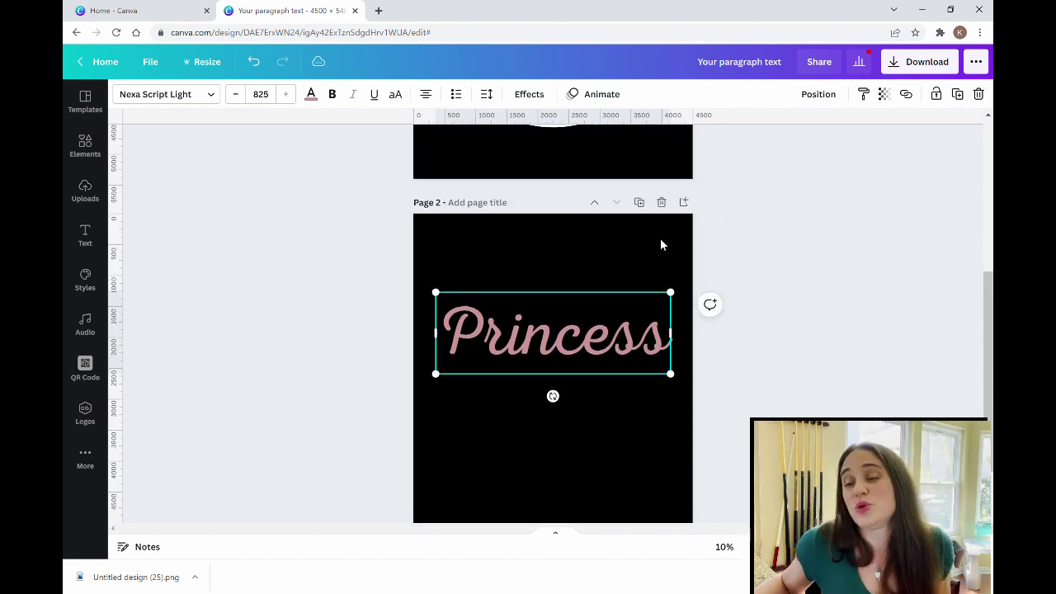
- Try the "Princess" text over the lower edge of page 1's chihuahua circle and return it to page 2
scroll(660, 245, up, 2)
drag(570, 437, 569, 251)
scroll(811, 282, up, 3)
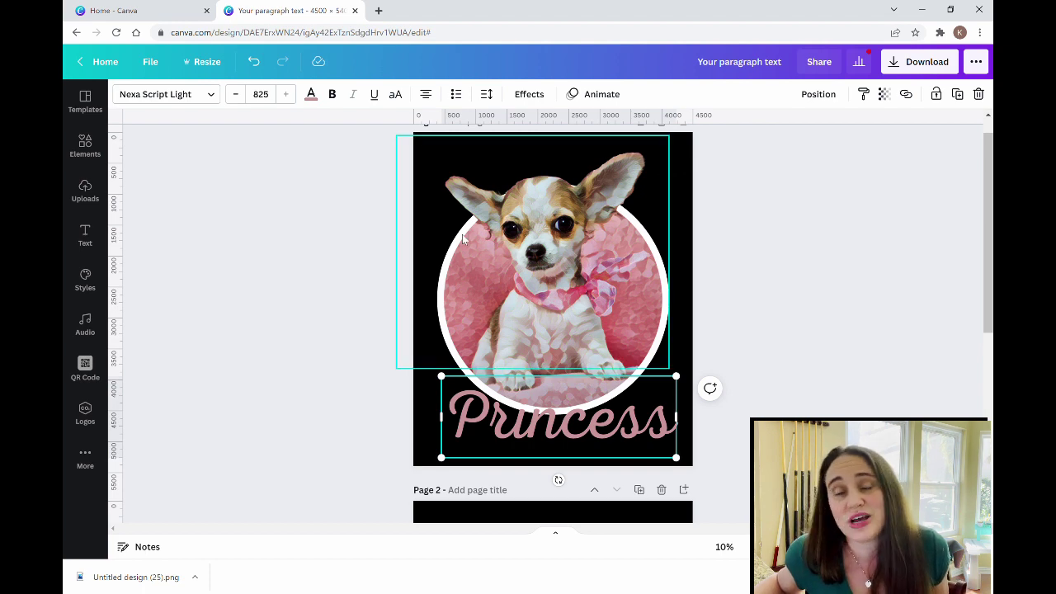
scroll(794, 274, down, 3)
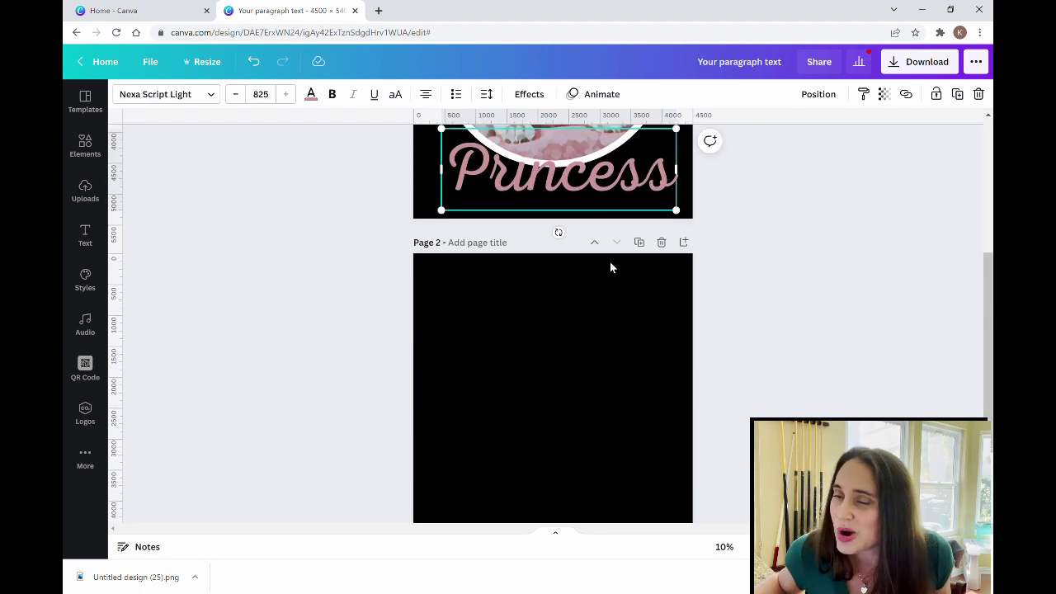
drag(598, 188, 592, 367)
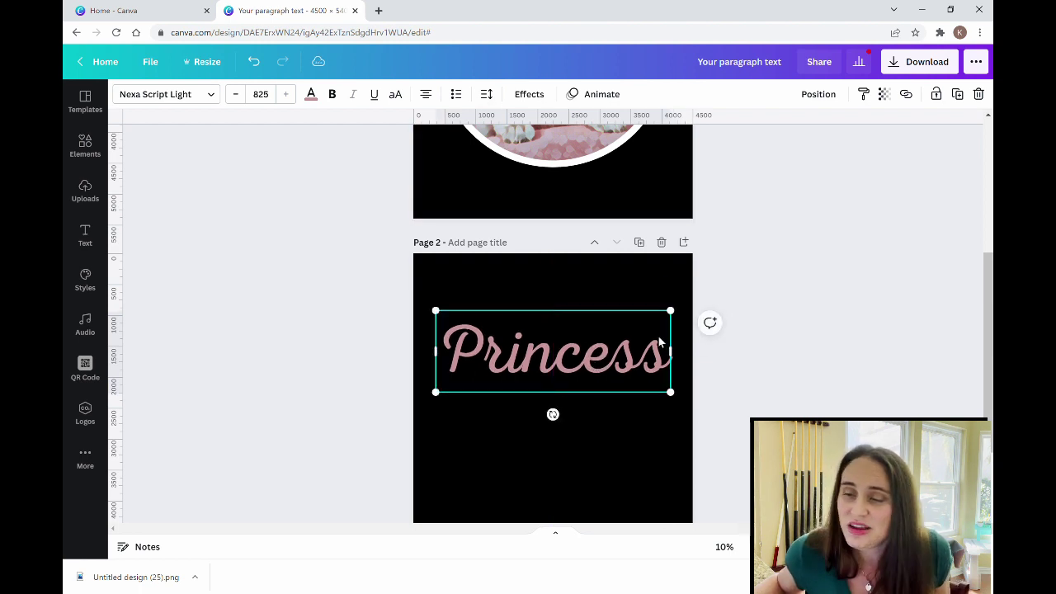
- Download only page 2 as a PNG with a transparent background
click(912, 61)
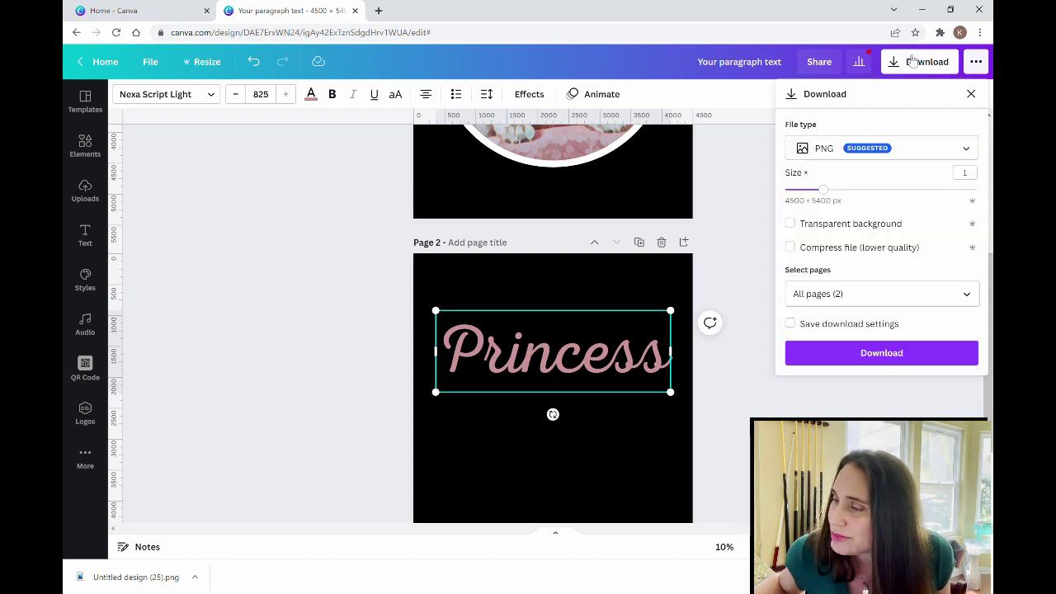
click(856, 228)
click(910, 299)
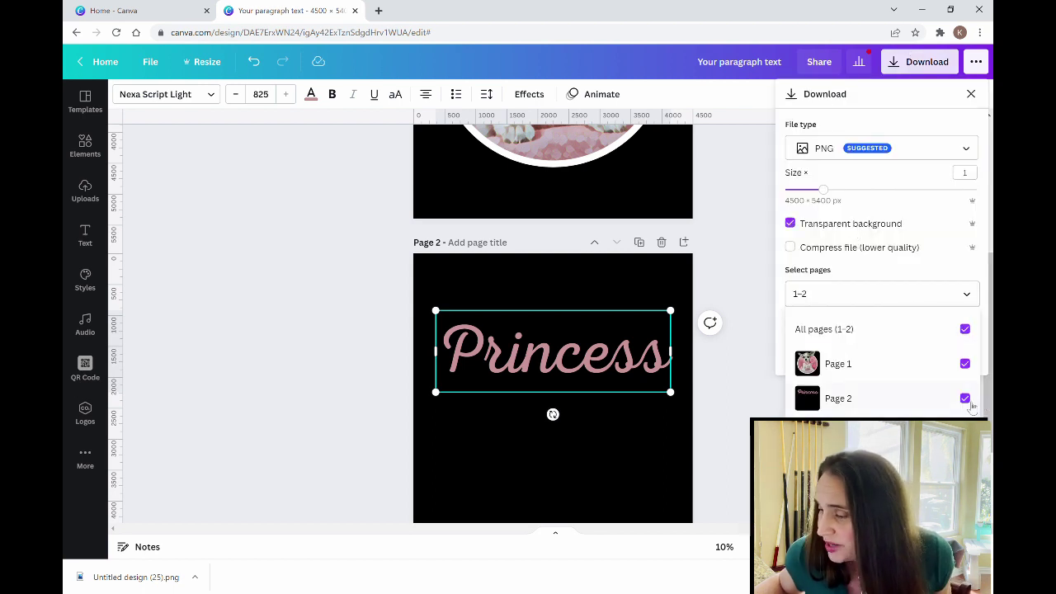
click(965, 364)
click(935, 253)
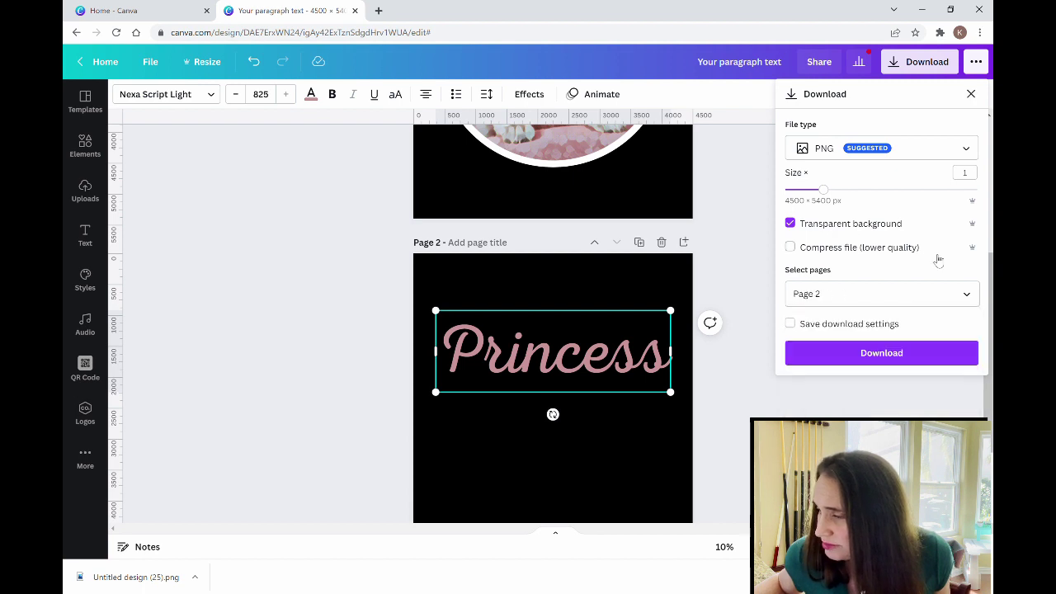
click(817, 224)
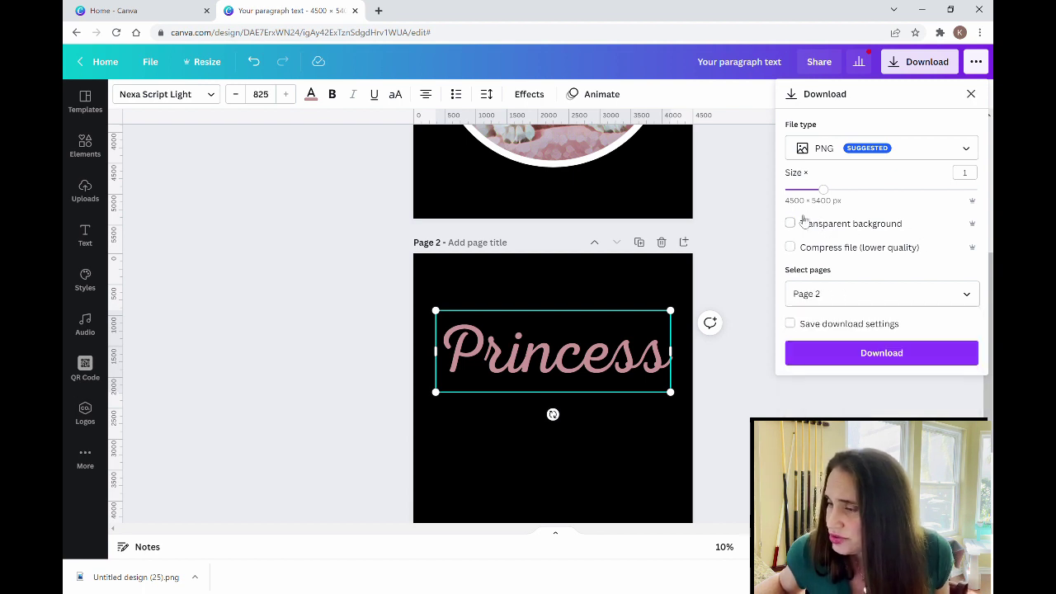
click(798, 227)
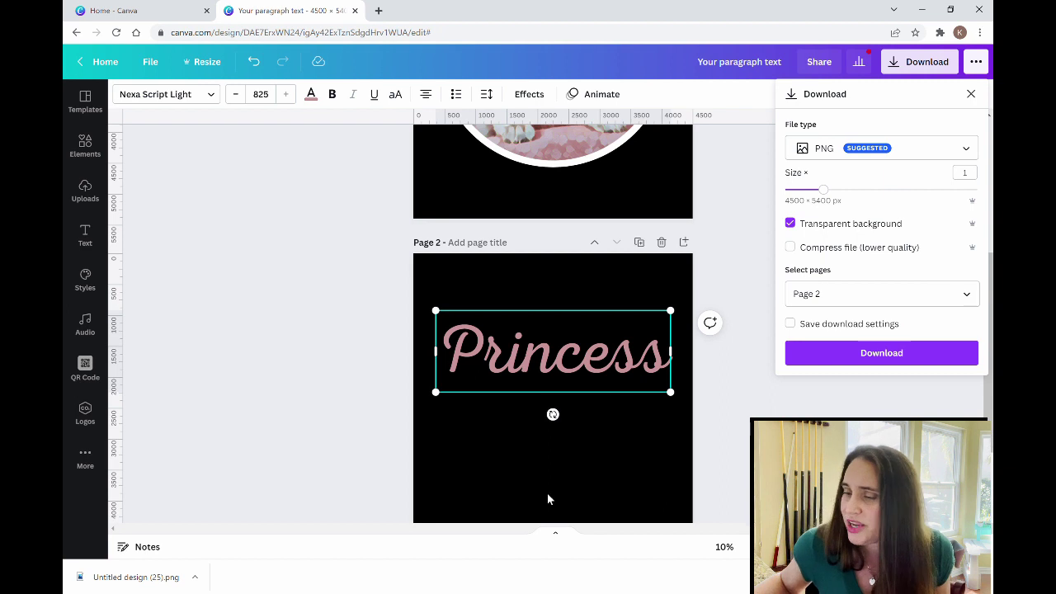
click(879, 360)
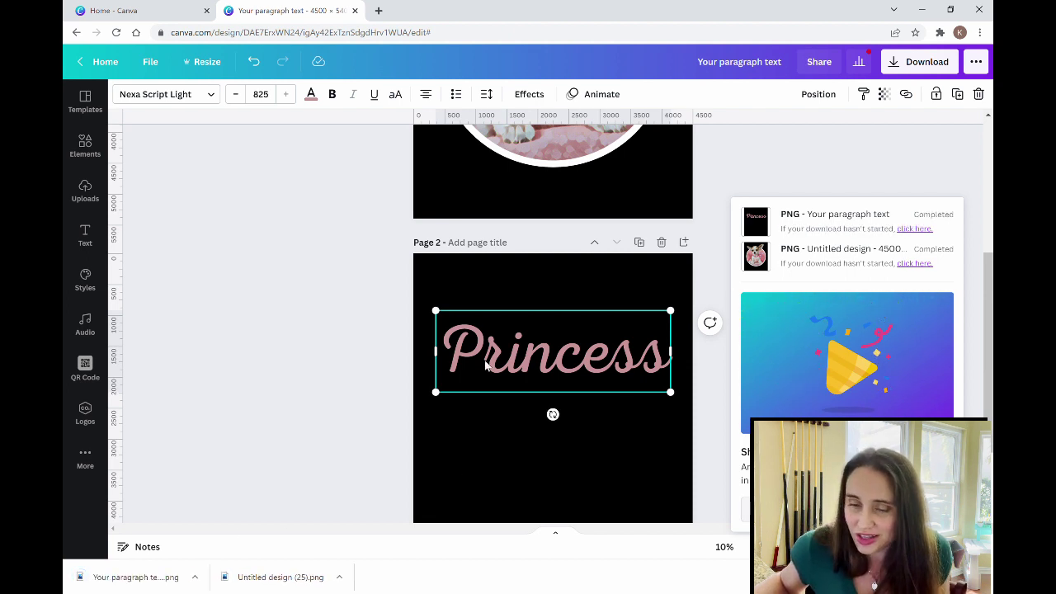
- Replace the editable "Princess" text on page 2 with the downloaded "Your paragraph text" PNG
key(Delete)
drag(124, 576, 584, 347)
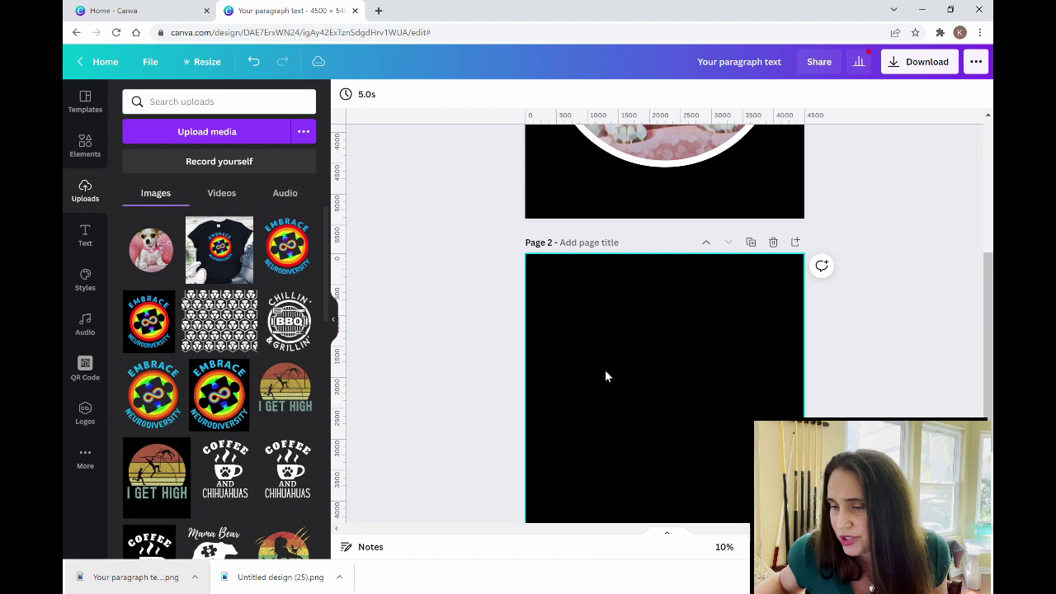
scroll(556, 240, down, 1)
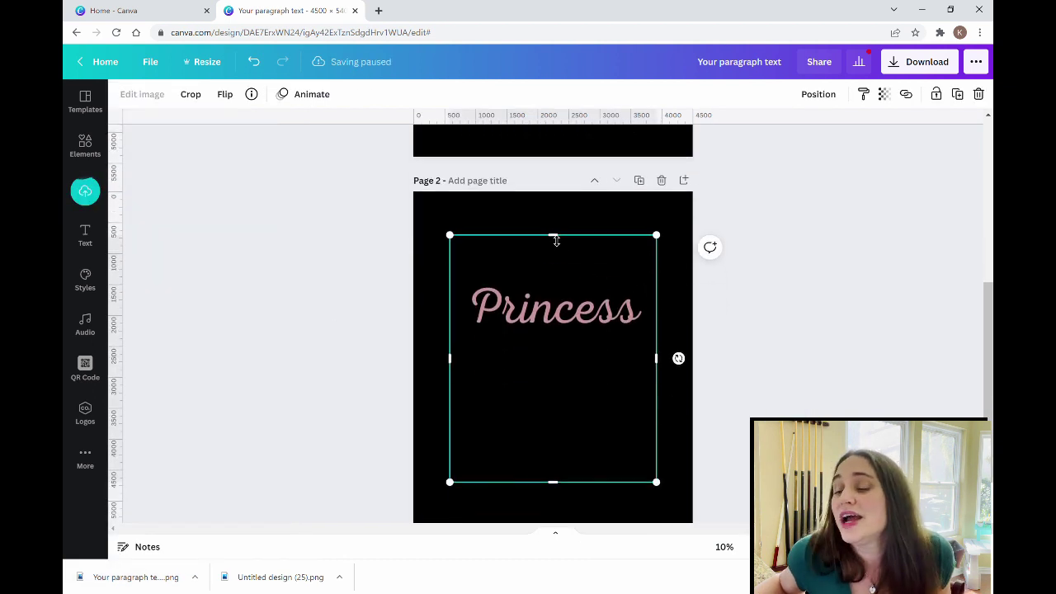
- Give the "Princess" image on page 2 the Punto paint effect
click(813, 305)
click(545, 309)
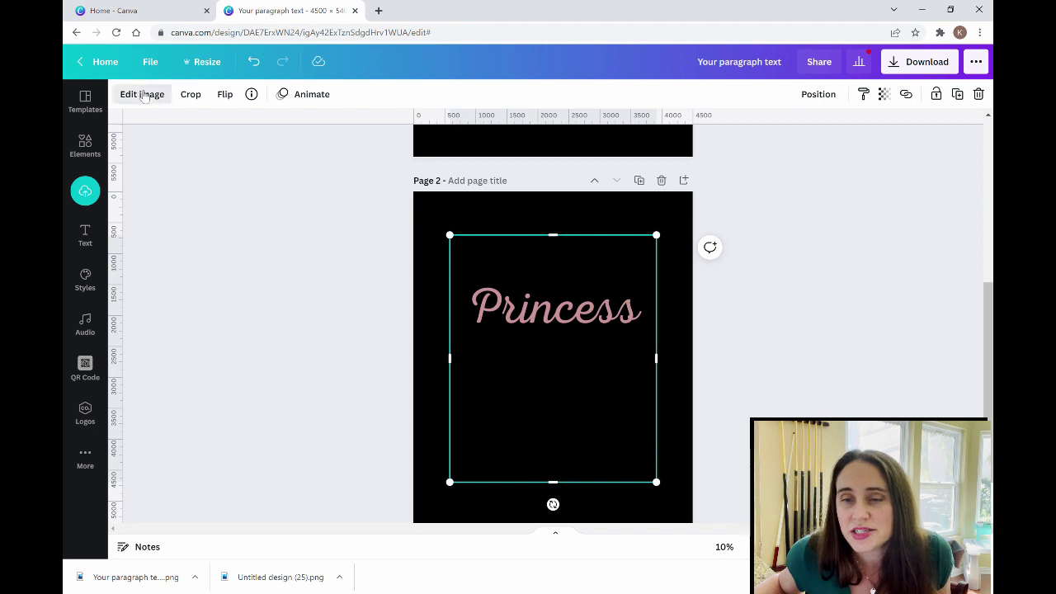
click(141, 93)
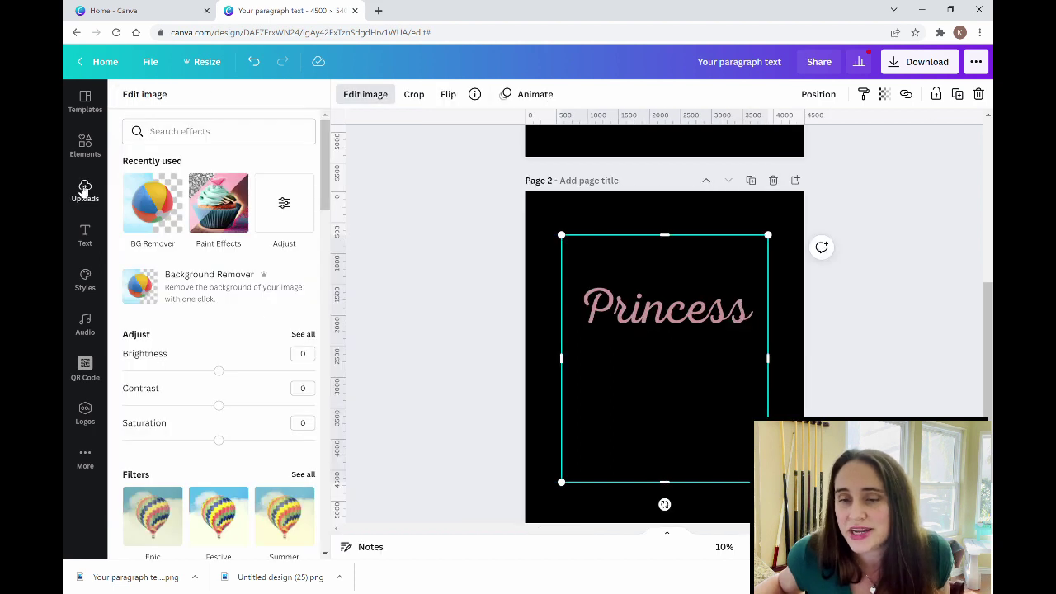
click(219, 205)
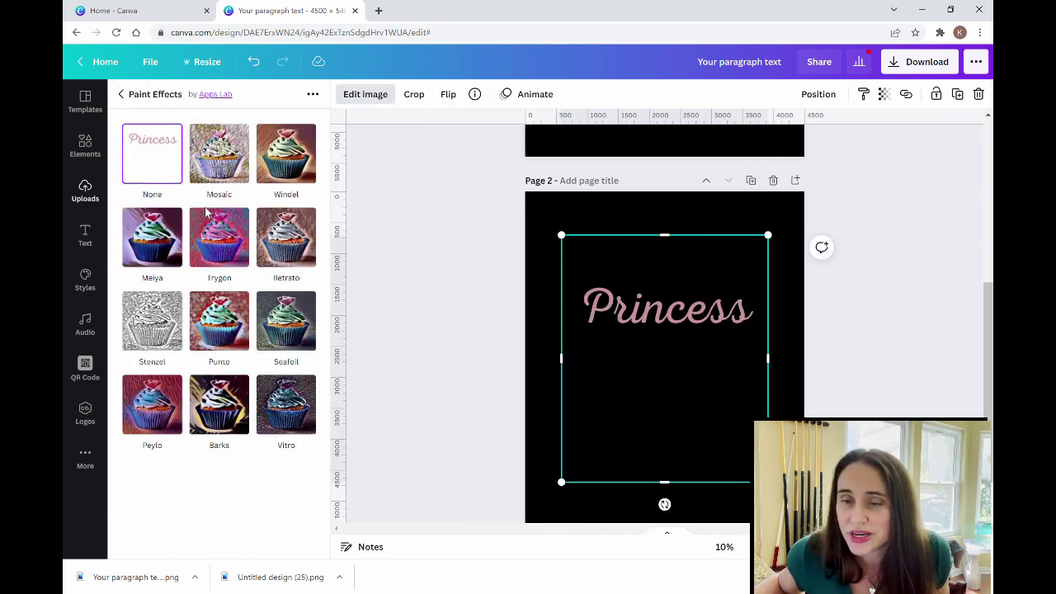
click(230, 333)
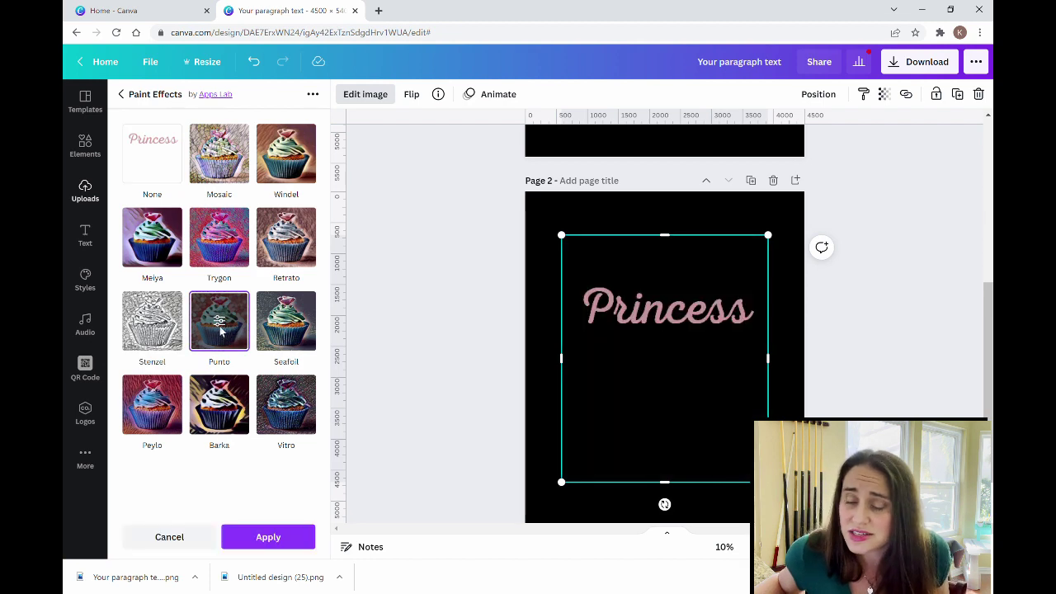
- Set the Punto effect to Low with an intensity of 0.36 and apply it to the "Princess" image
click(221, 328)
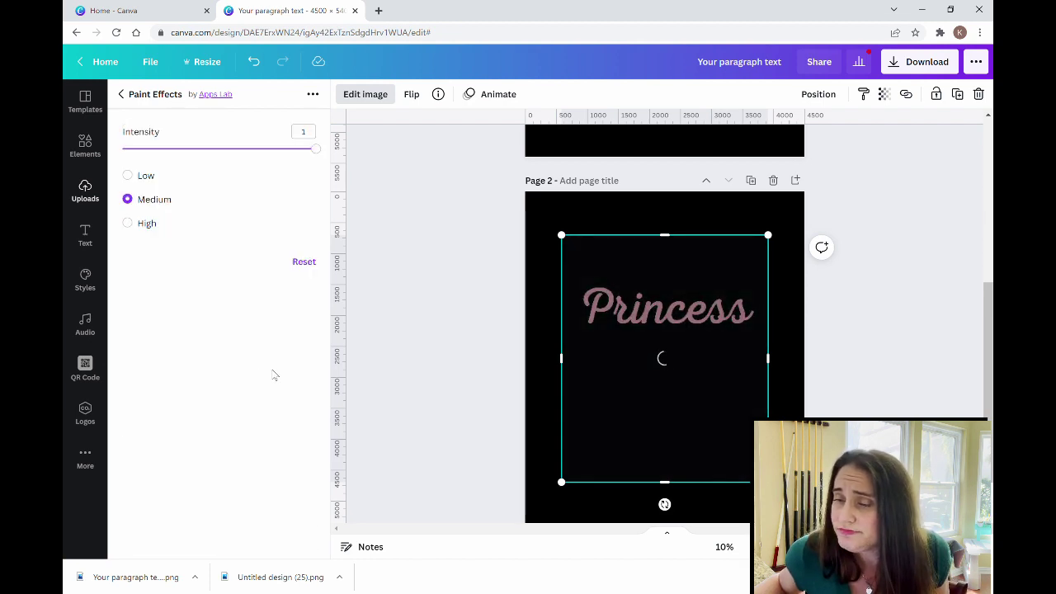
click(146, 176)
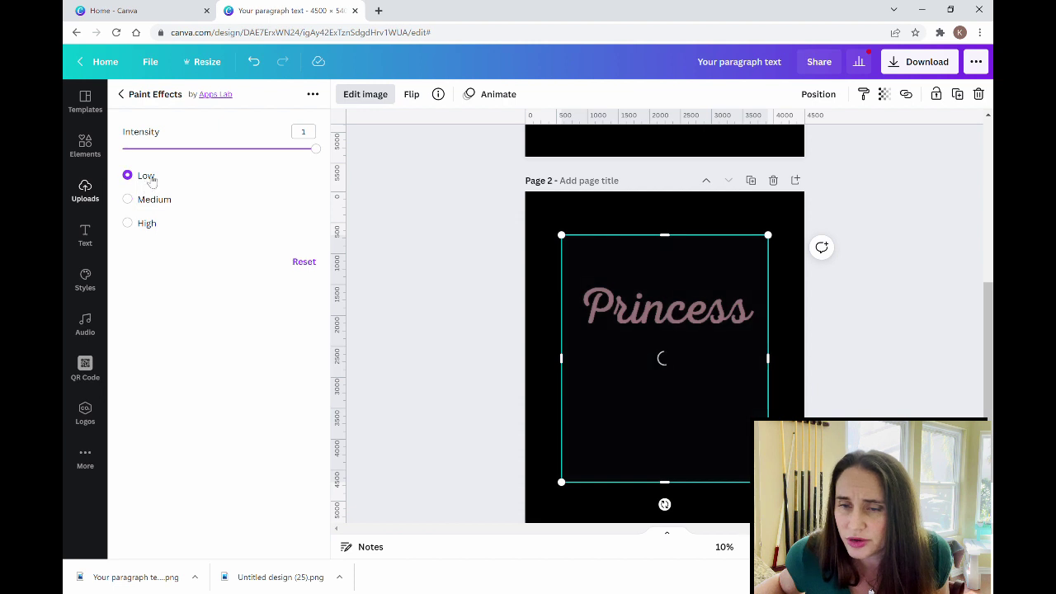
click(199, 151)
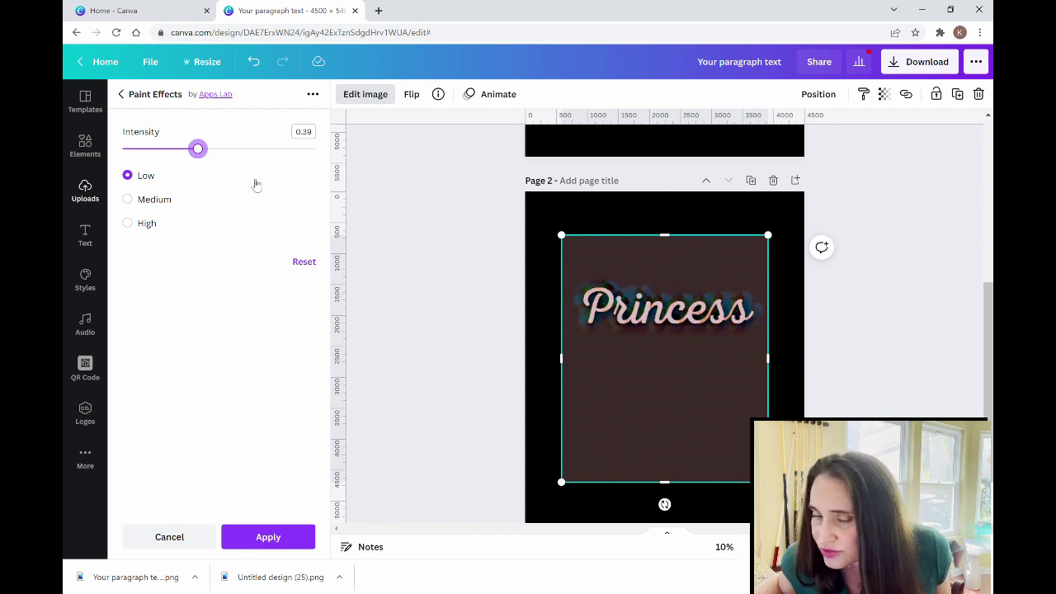
mouse_move(198, 149)
mouse_down()
mouse_move(279, 163)
mouse_move(146, 163)
mouse_move(193, 165)
mouse_up()
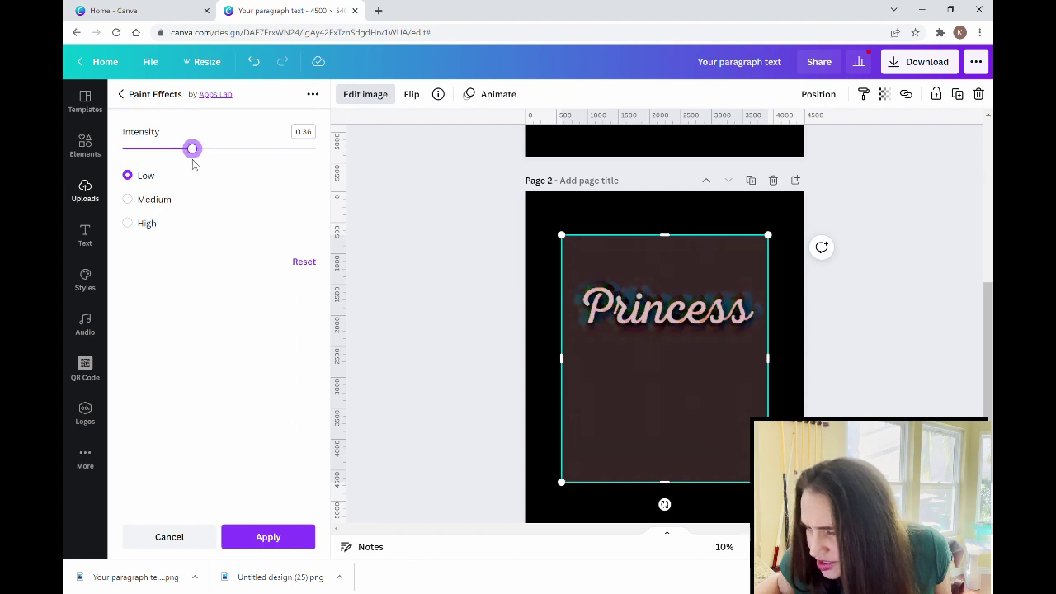
click(278, 537)
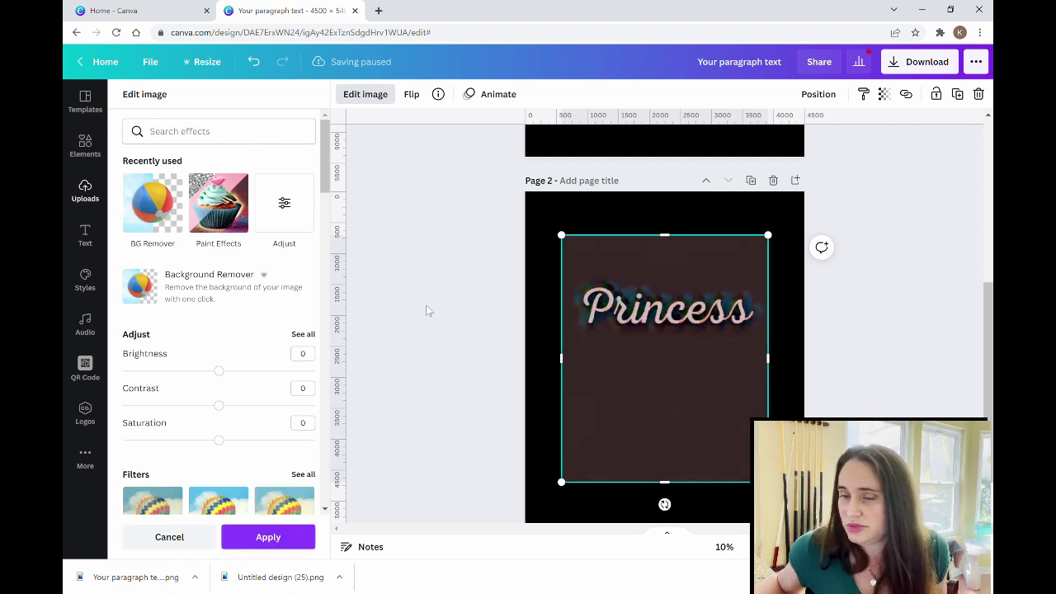
click(266, 543)
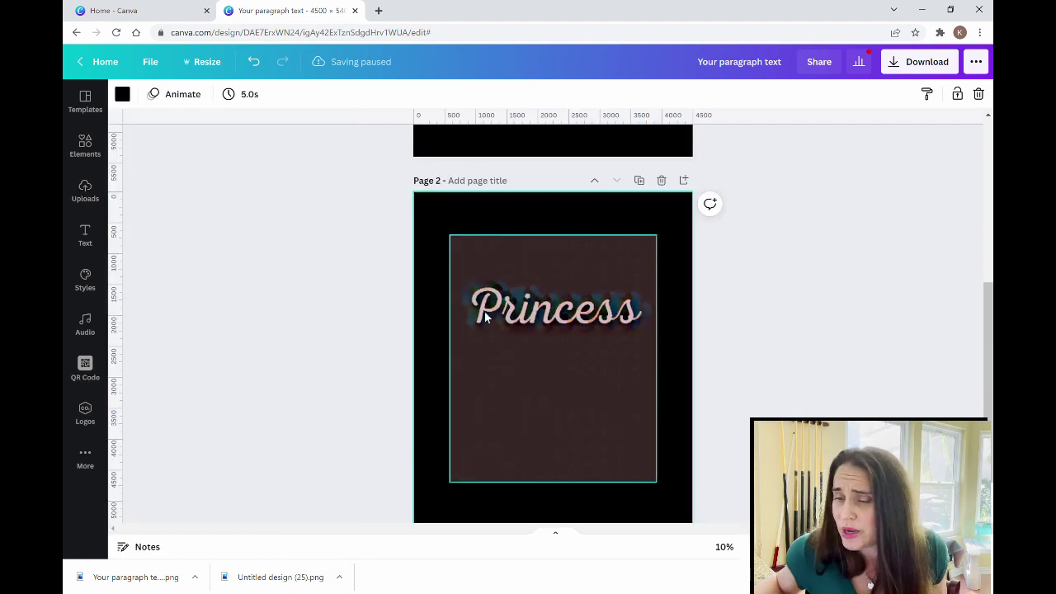
- Remove the background from the painted "Princess" image on page 2
click(536, 410)
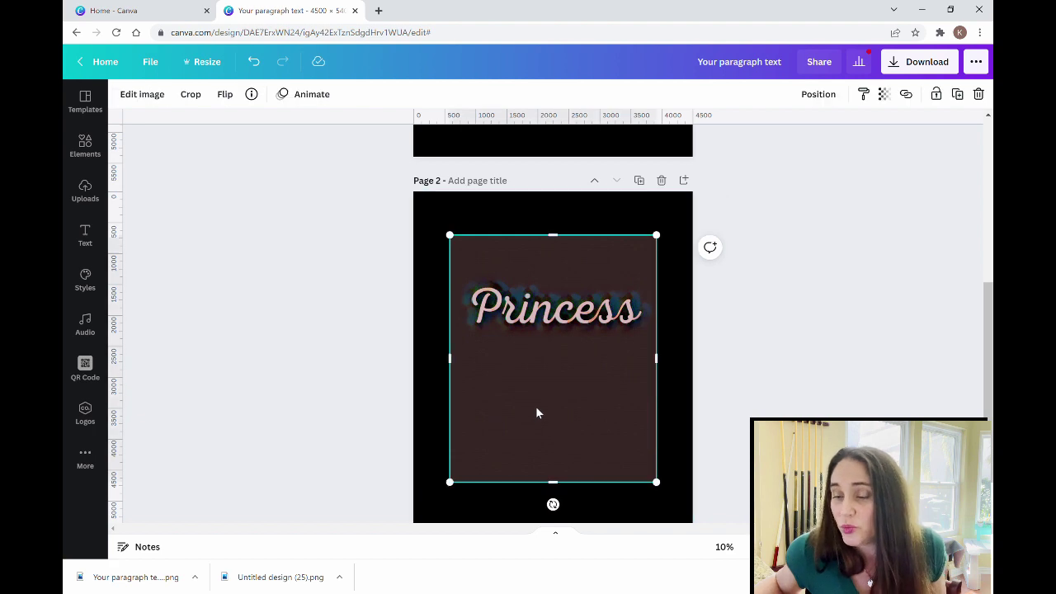
click(145, 95)
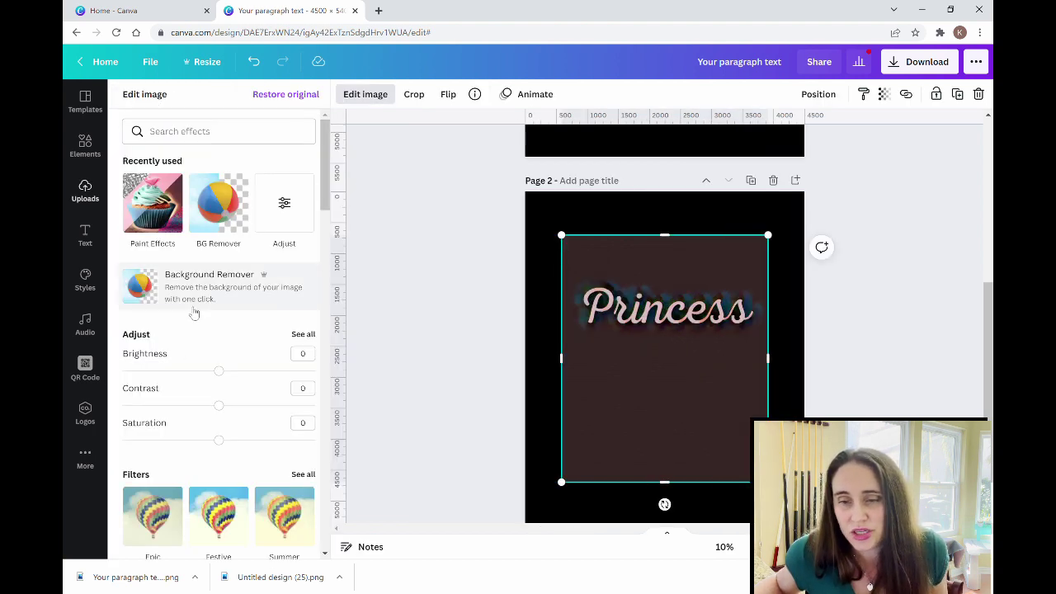
click(145, 287)
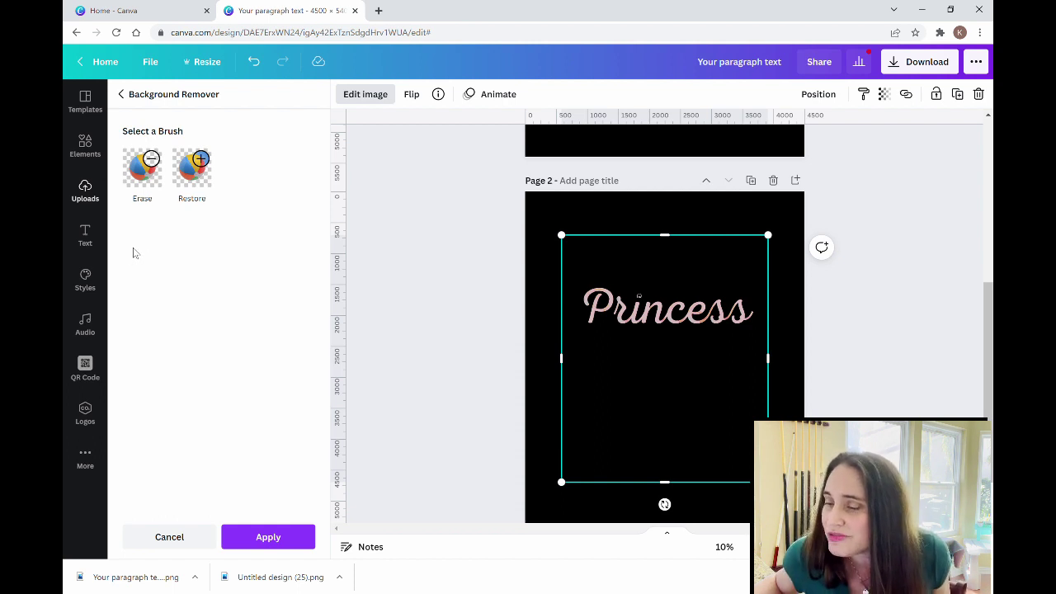
- Restore the missing dot of the "i" in "Princess" using the Restore brush at sizes 11 and 12, and finish the background editing
click(195, 171)
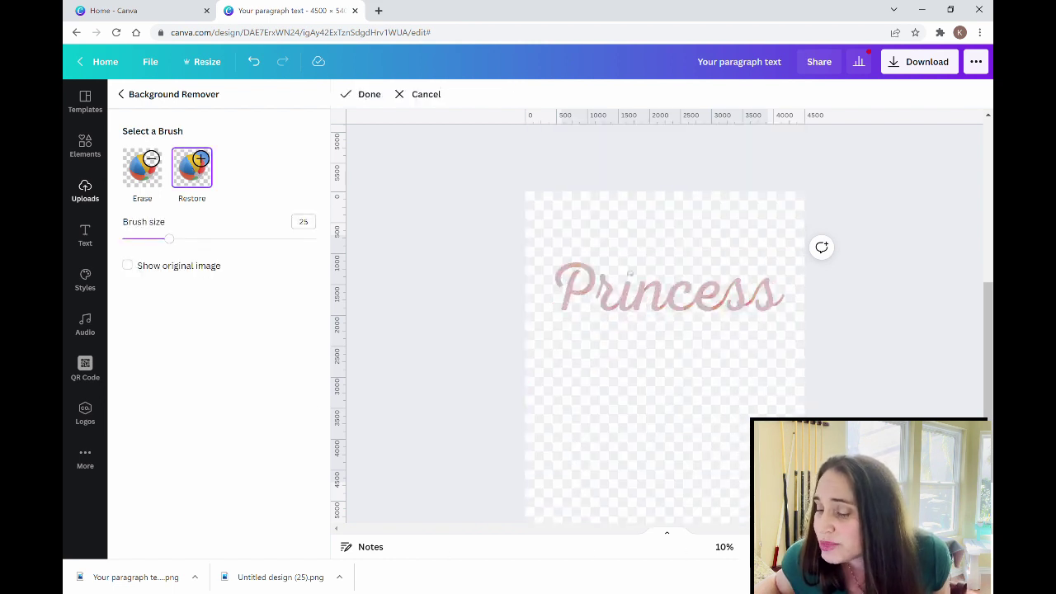
scroll(630, 273, up, 5)
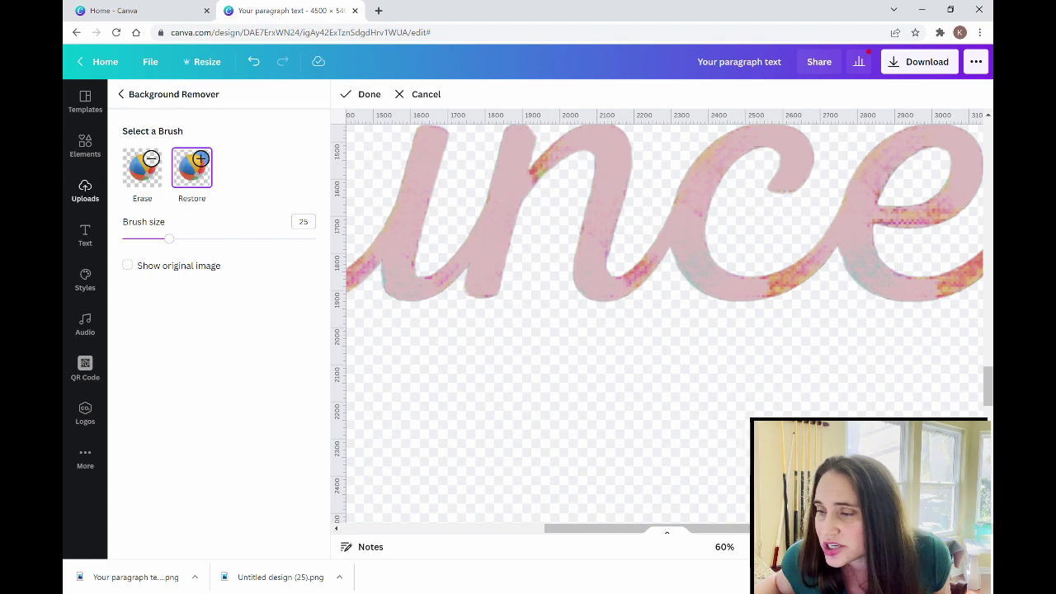
scroll(445, 289, up, 3)
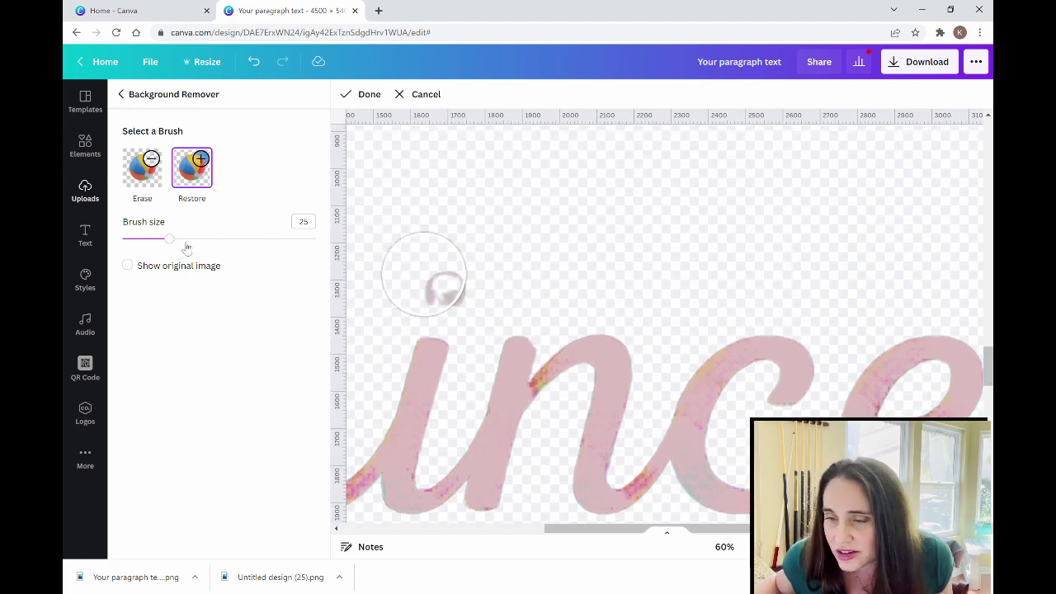
drag(169, 238, 142, 238)
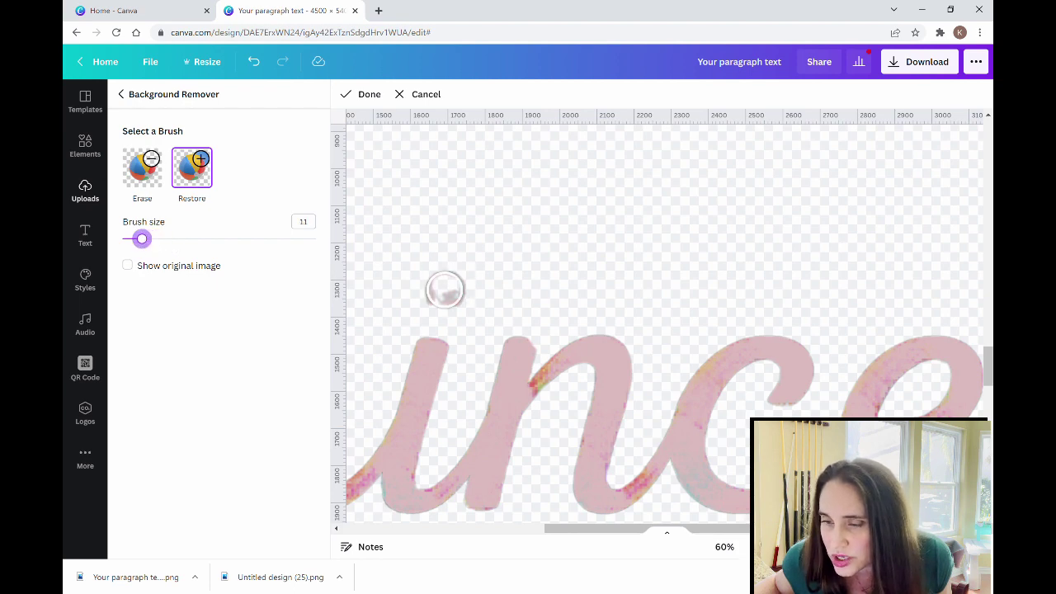
click(445, 288)
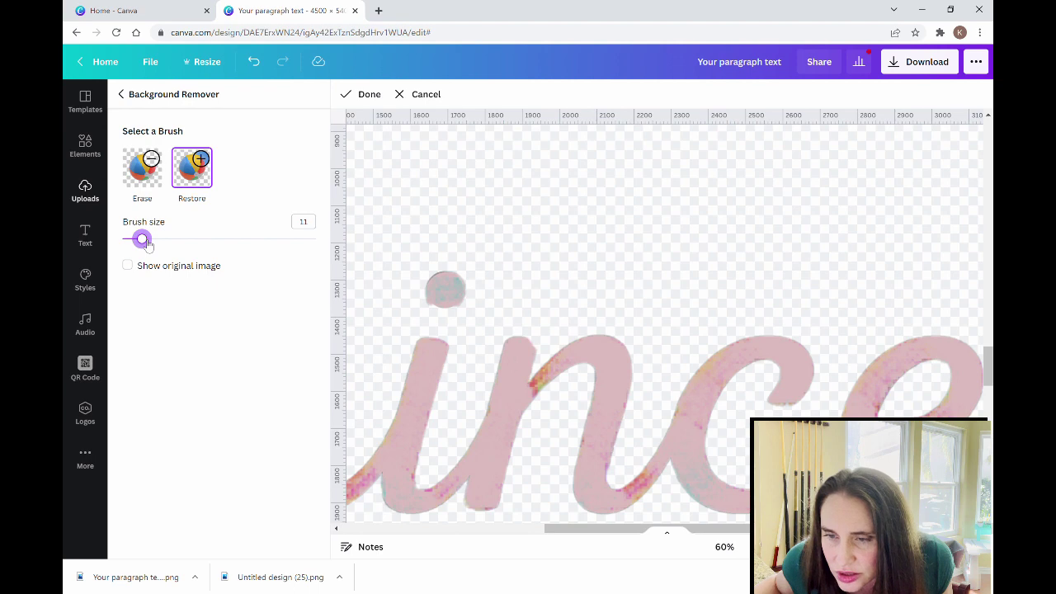
drag(146, 244, 145, 241)
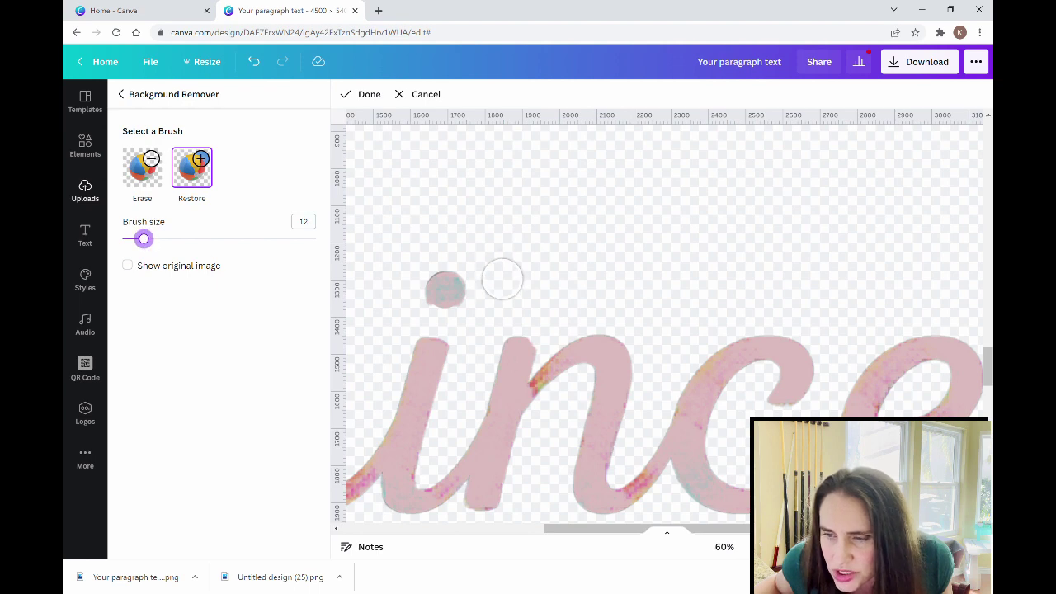
click(446, 290)
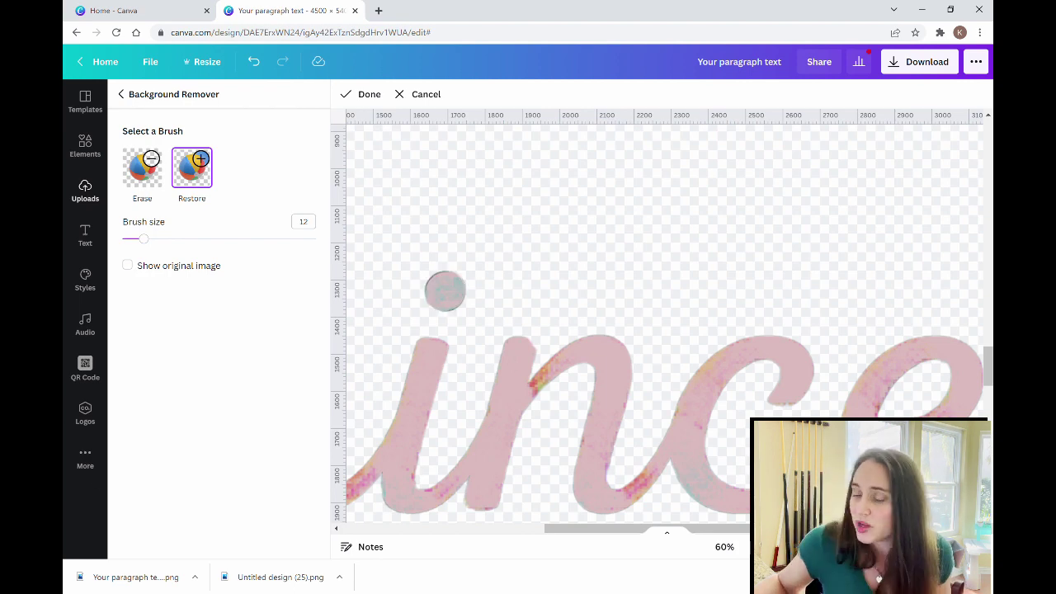
key(ctrl+minus)
key(ctrl+minus)
key(ctrl+minus)
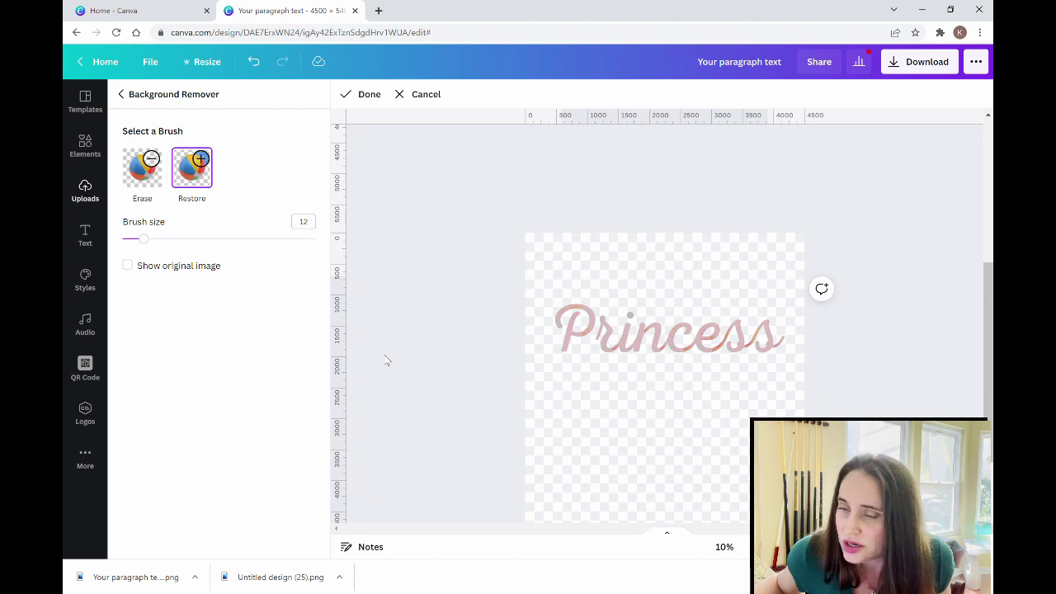
click(965, 354)
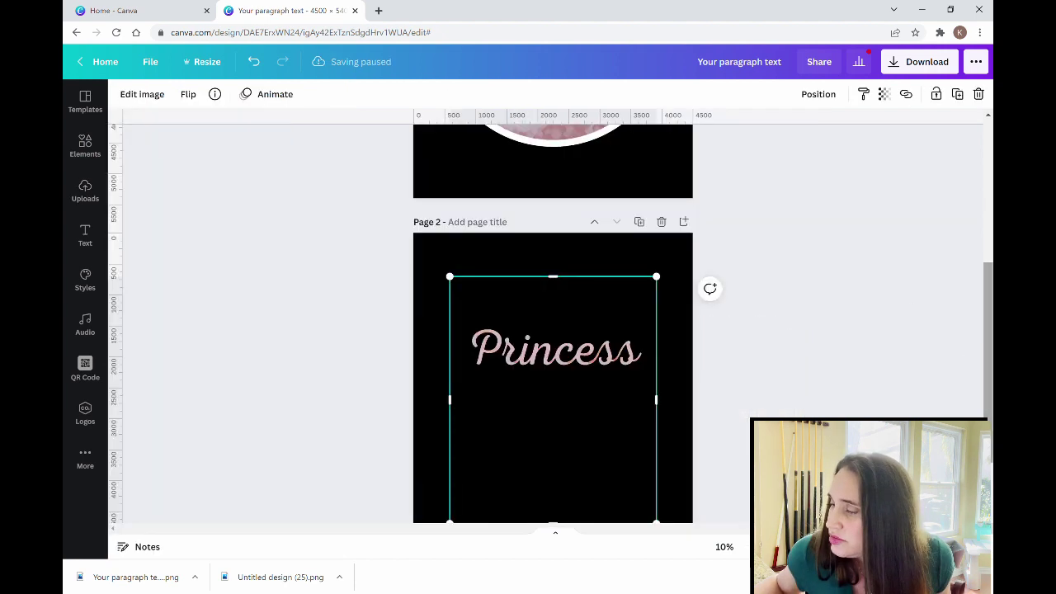
click(885, 359)
- Crop the empty areas above and below the lettering so the "Princess" image frame fits closely around the word
click(627, 334)
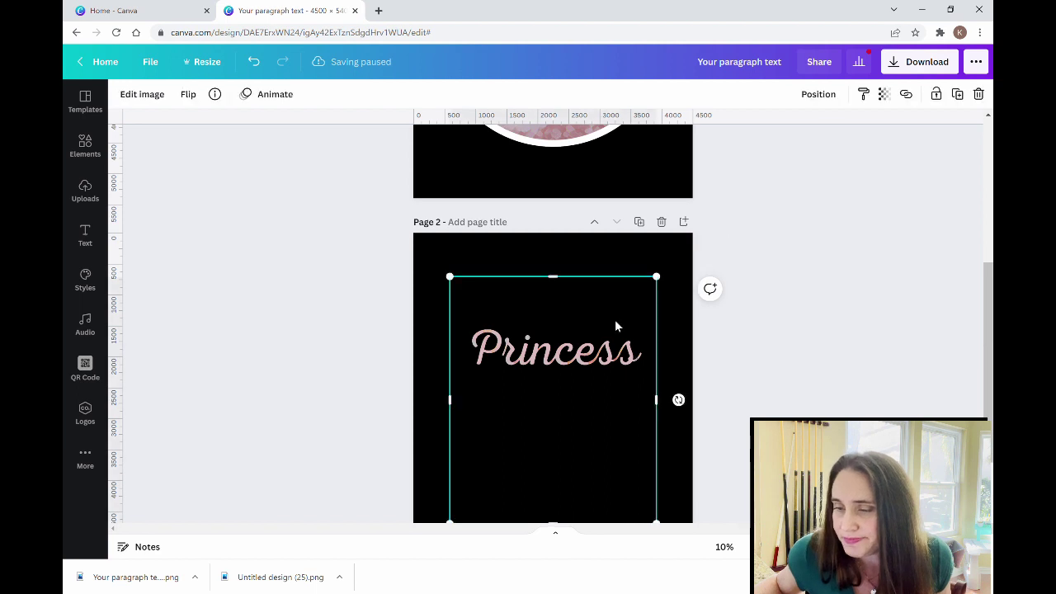
drag(560, 284, 561, 308)
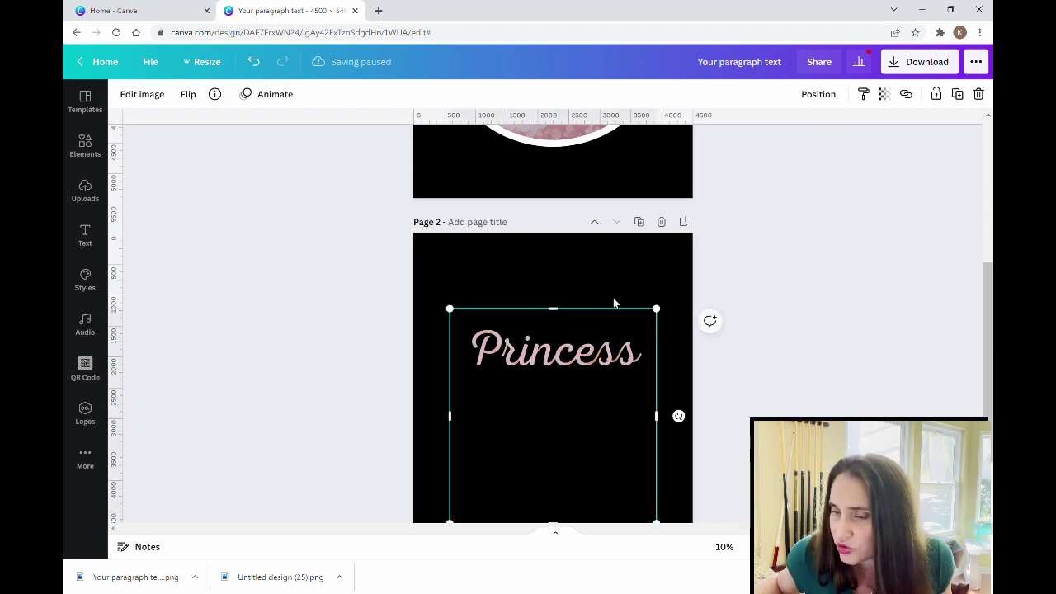
scroll(564, 437, down, 1)
drag(564, 470, 564, 326)
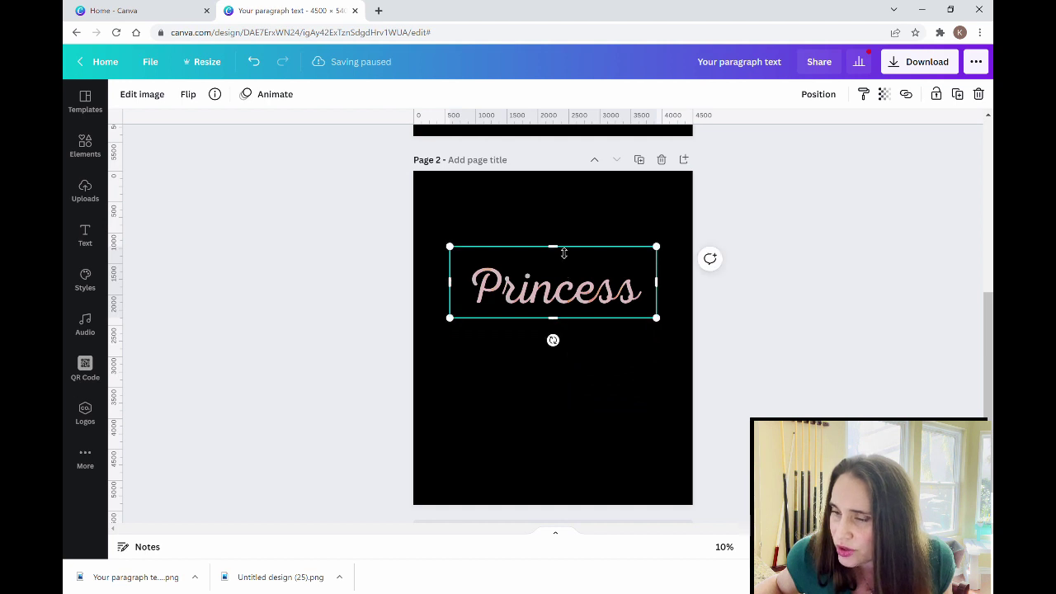
drag(564, 252, 563, 259)
click(675, 463)
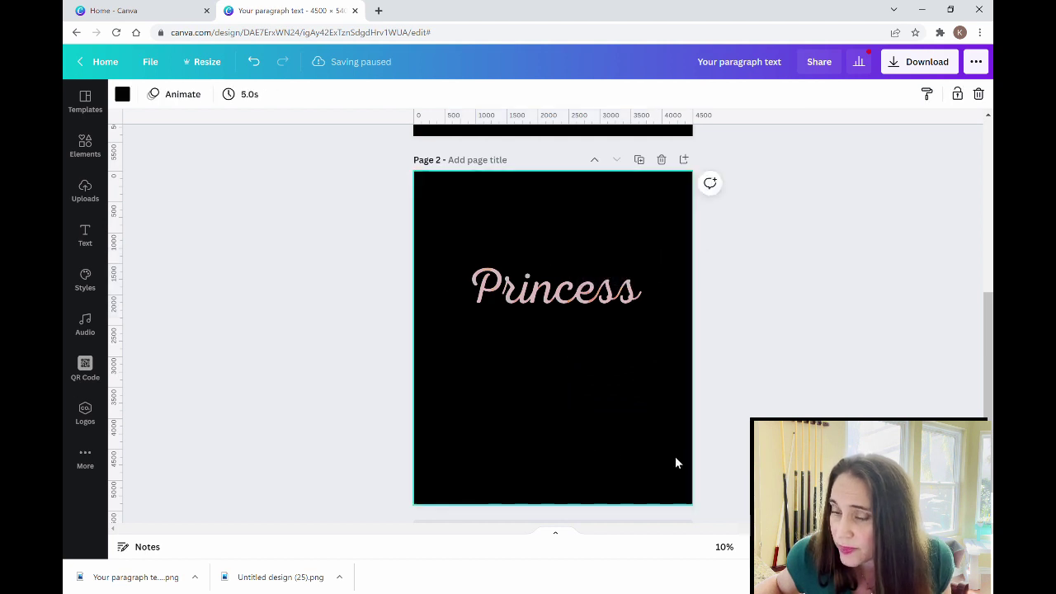
- Move the "Princess" image onto page 1 just below the chihuahua circle and delete page 2
scroll(675, 463, up, 2)
drag(580, 369, 594, 192)
scroll(579, 467, up, 4)
scroll(579, 466, up, 2)
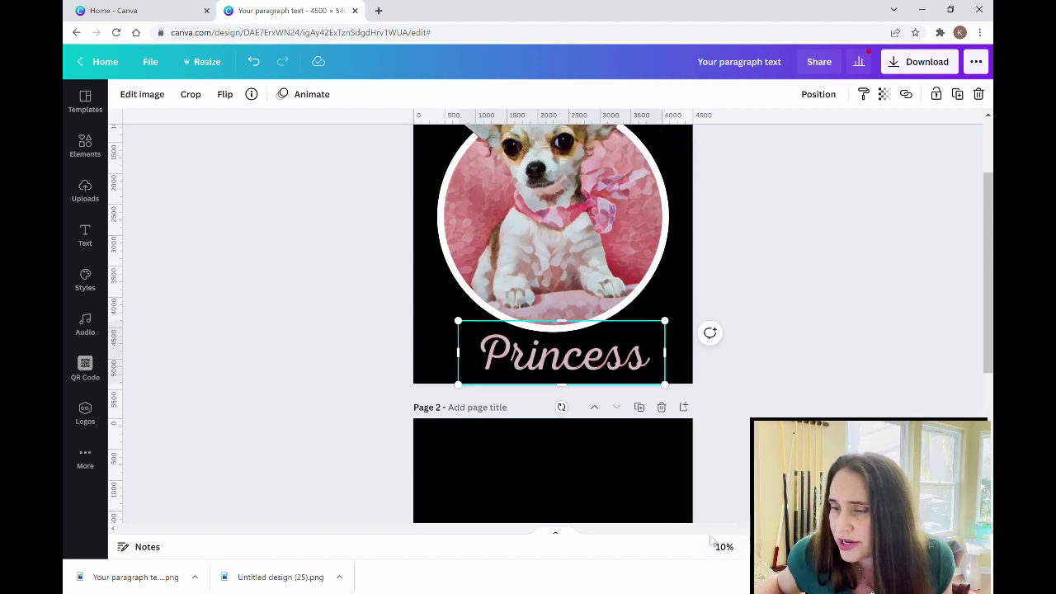
click(661, 407)
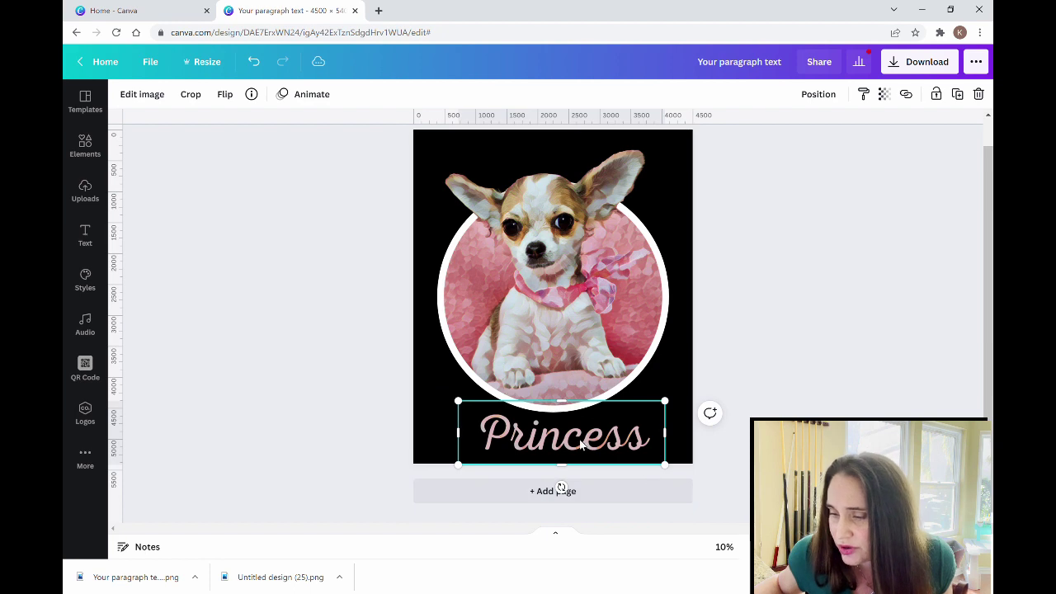
- Enlarge the "Princess" lettering to nearly the full page width and centre it beneath the circle
drag(675, 407, 719, 393)
drag(627, 433, 582, 445)
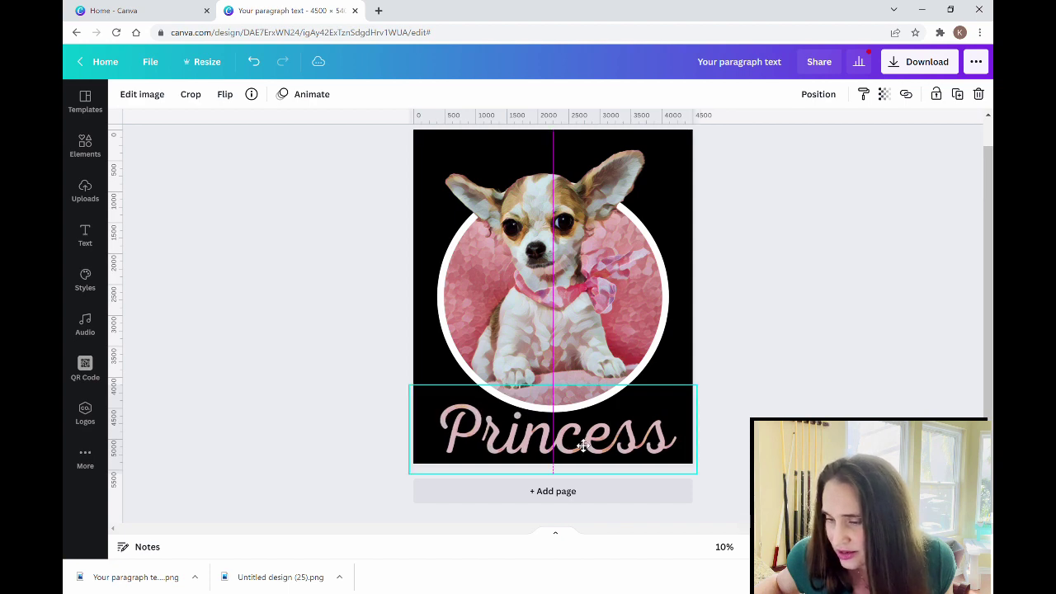
drag(583, 446, 577, 446)
key(Escape)
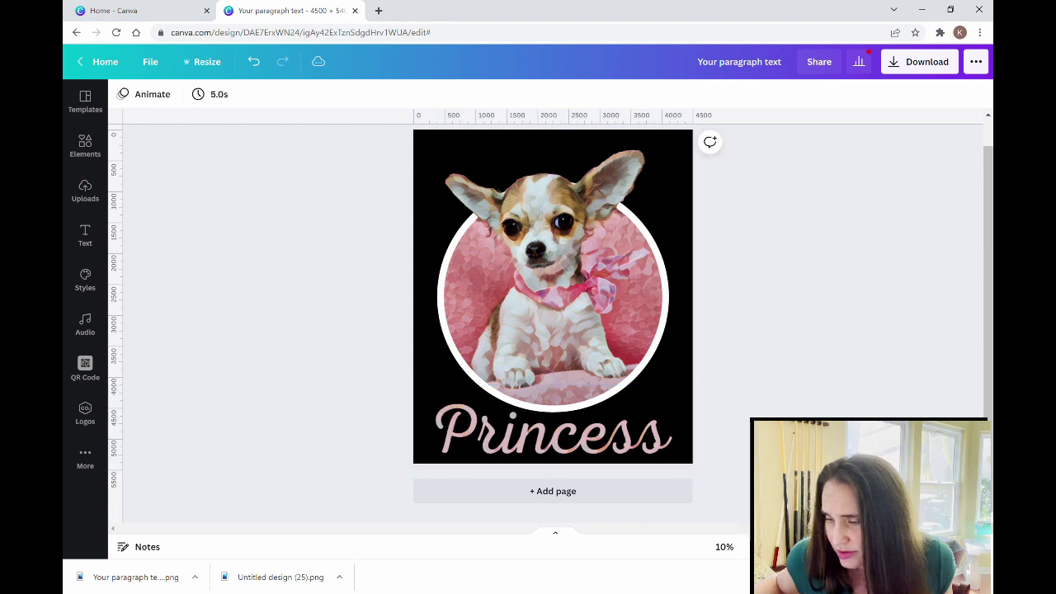
scroll(550, 321, up, 1)
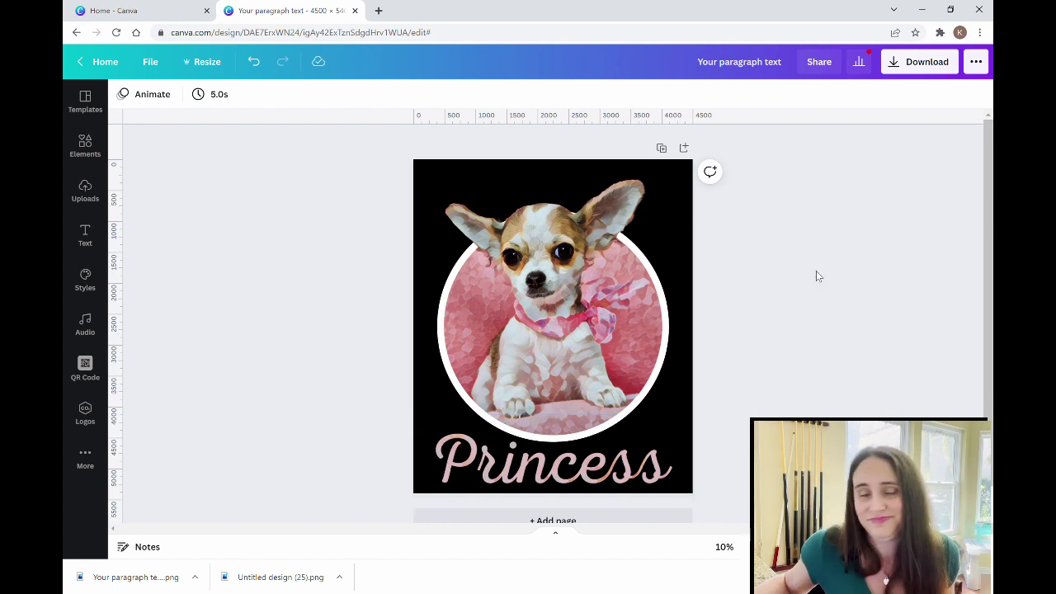
- Rename the design "princess" and download it as a 4500 × 5400 px PNG with a transparent background
click(709, 61)
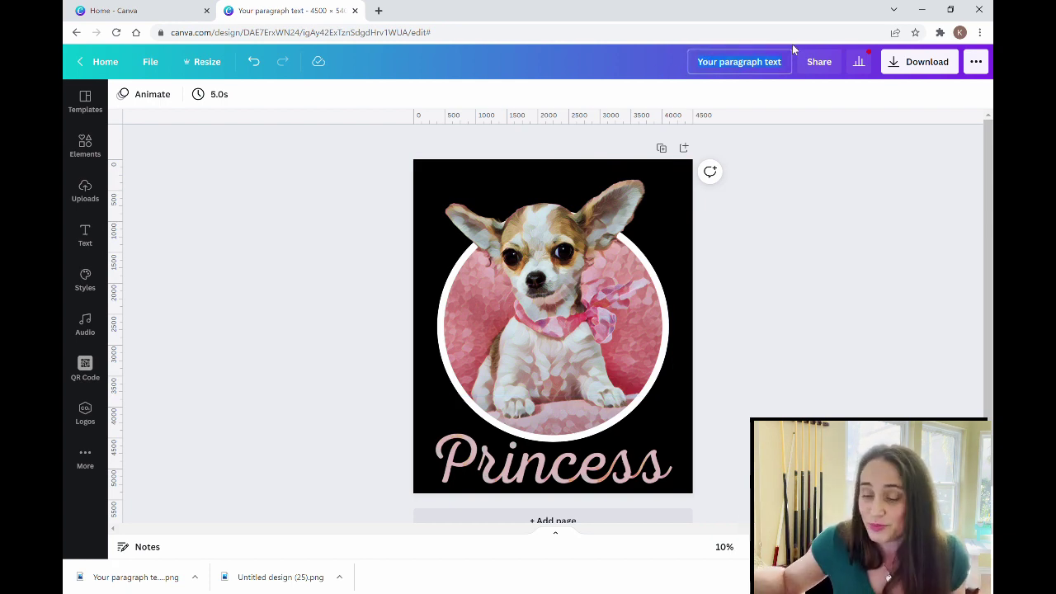
text(princess)
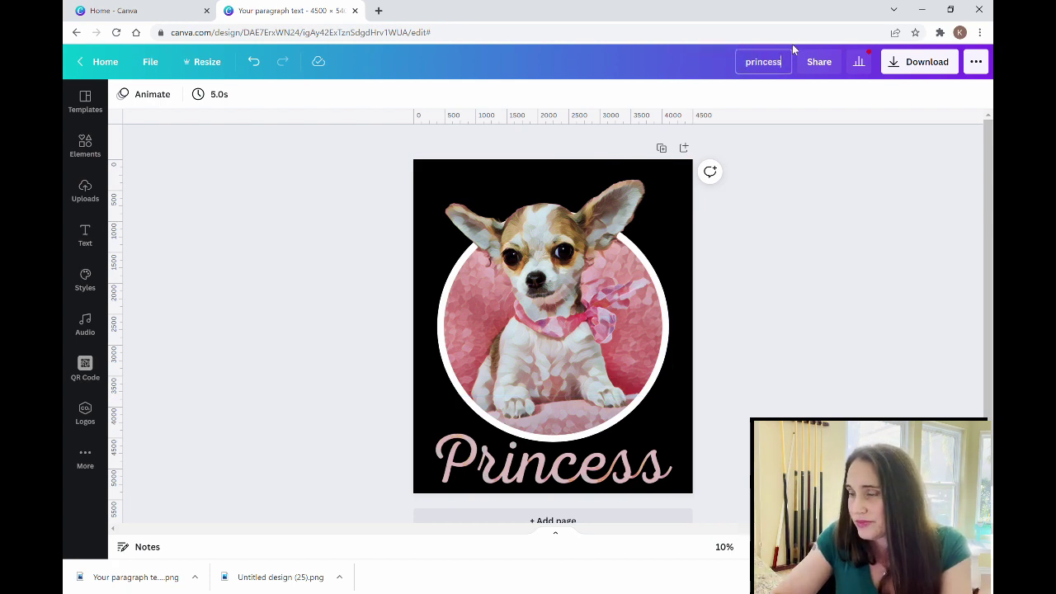
click(918, 63)
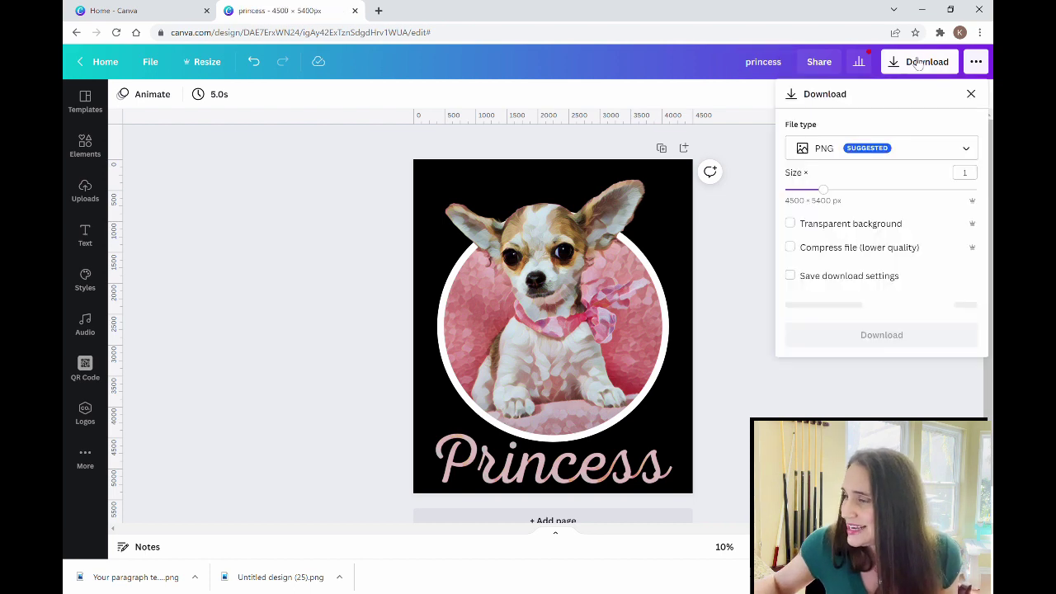
click(877, 224)
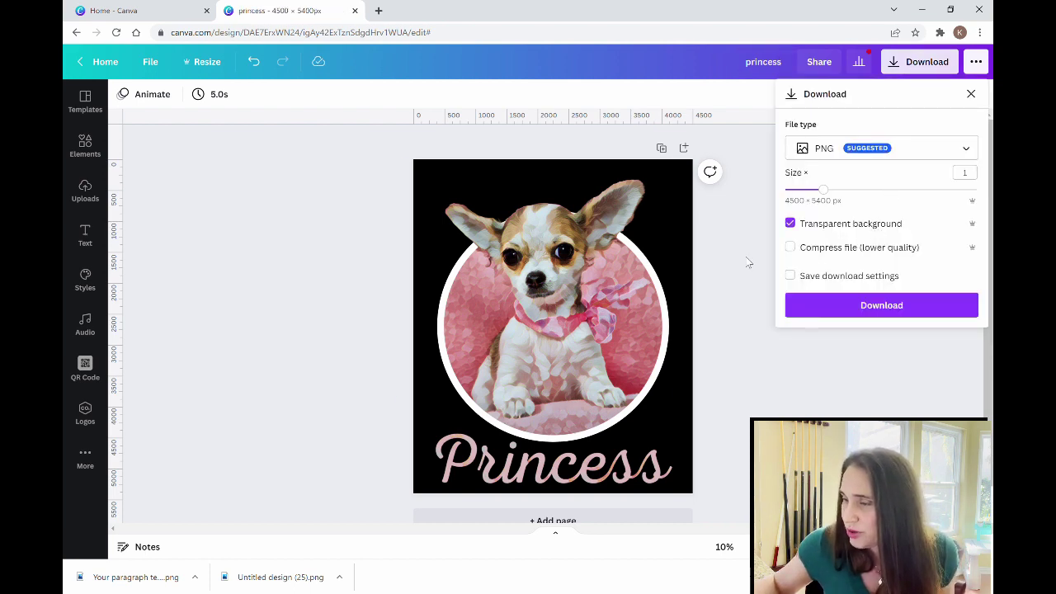
click(900, 315)
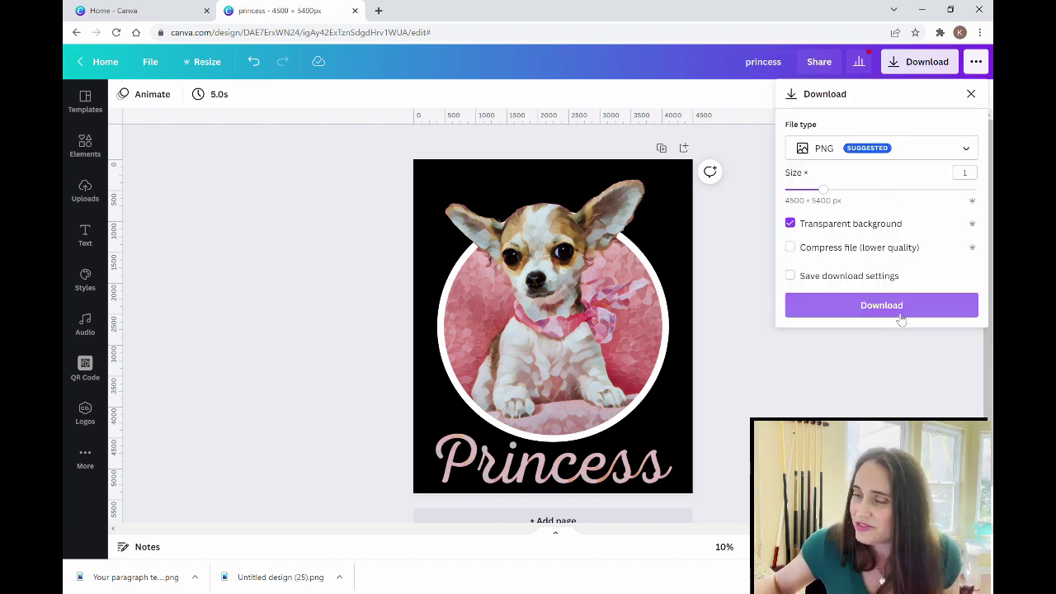